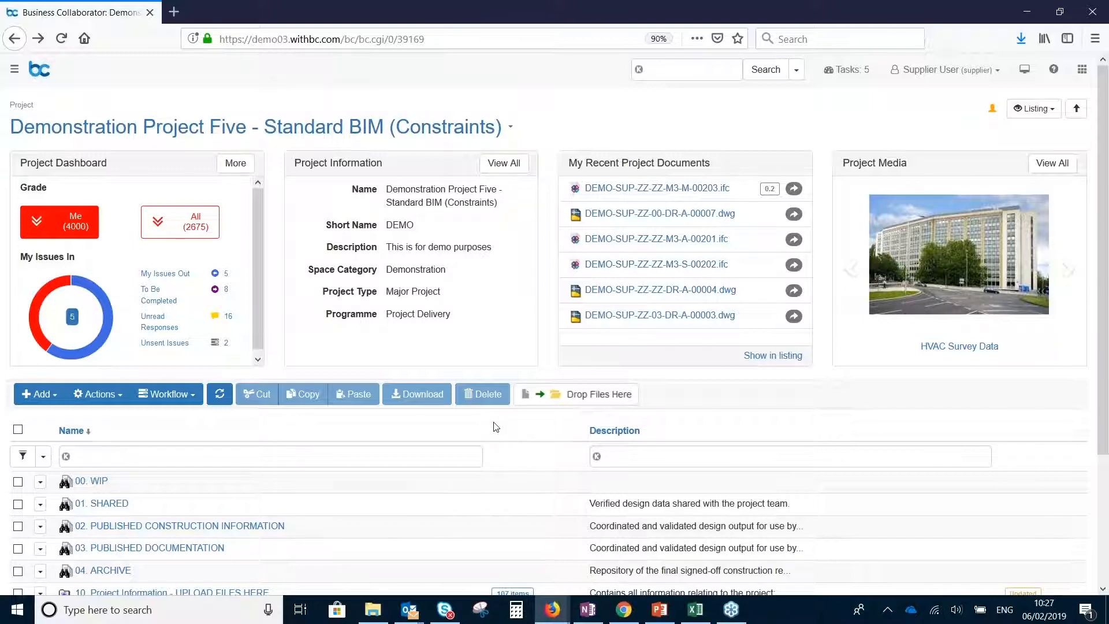
Open the full project dashboard and examine its issue summaries, workflow status charts and documents by type
{"action": "scroll", "coordinate": [494, 427], "scroll_direction": "down", "scroll_amount": 4}
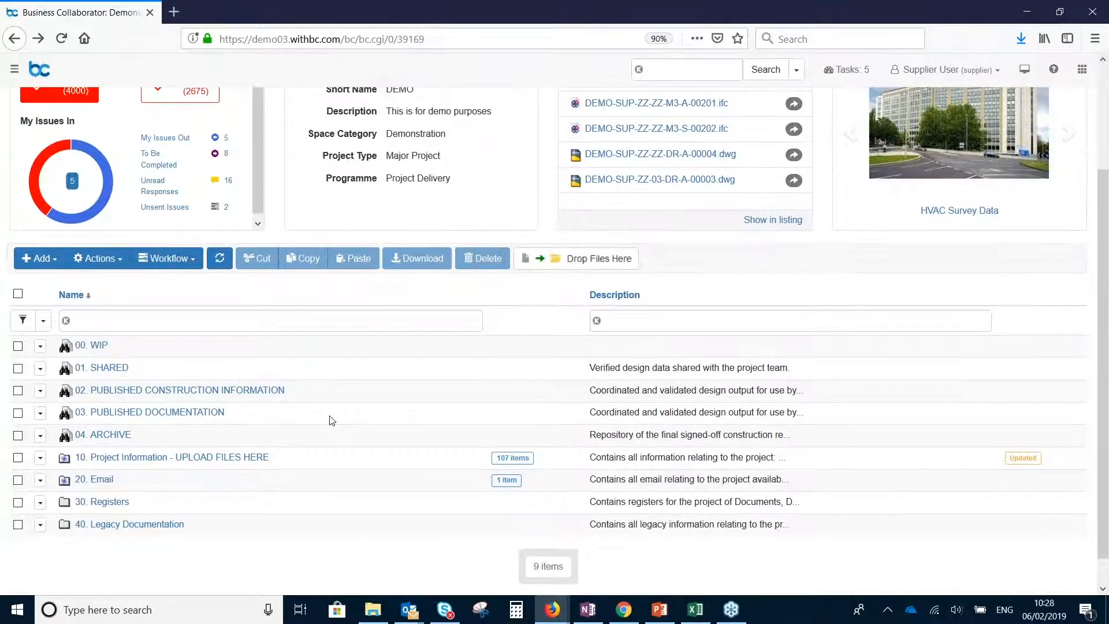
{"action": "scroll", "coordinate": [332, 420], "scroll_direction": "up", "scroll_amount": 3}
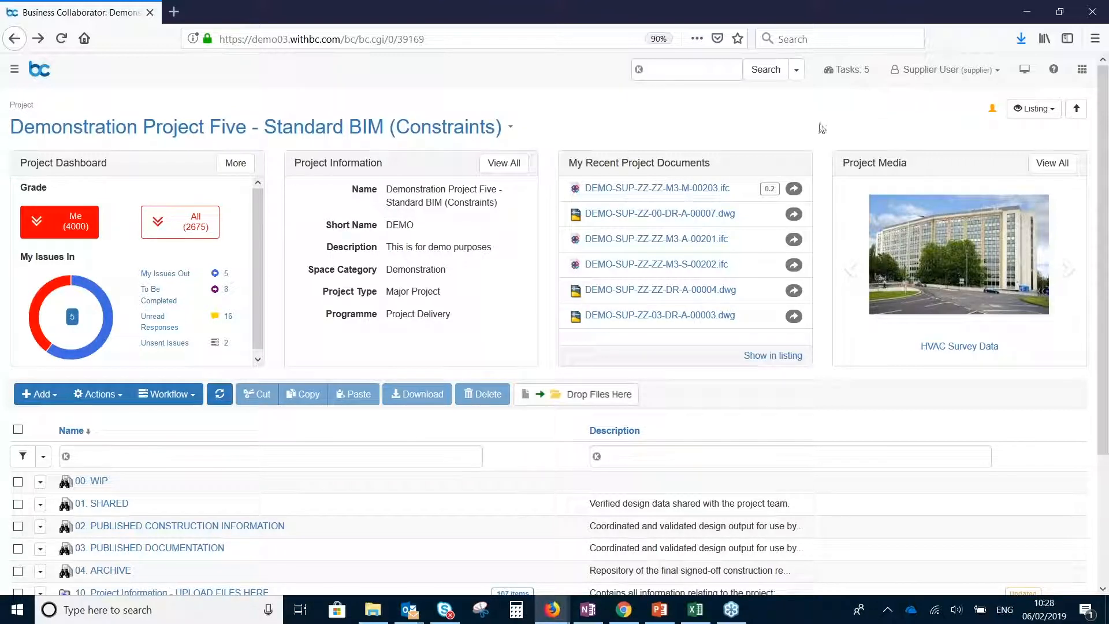
{"action": "left_click", "coordinate": [244, 168]}
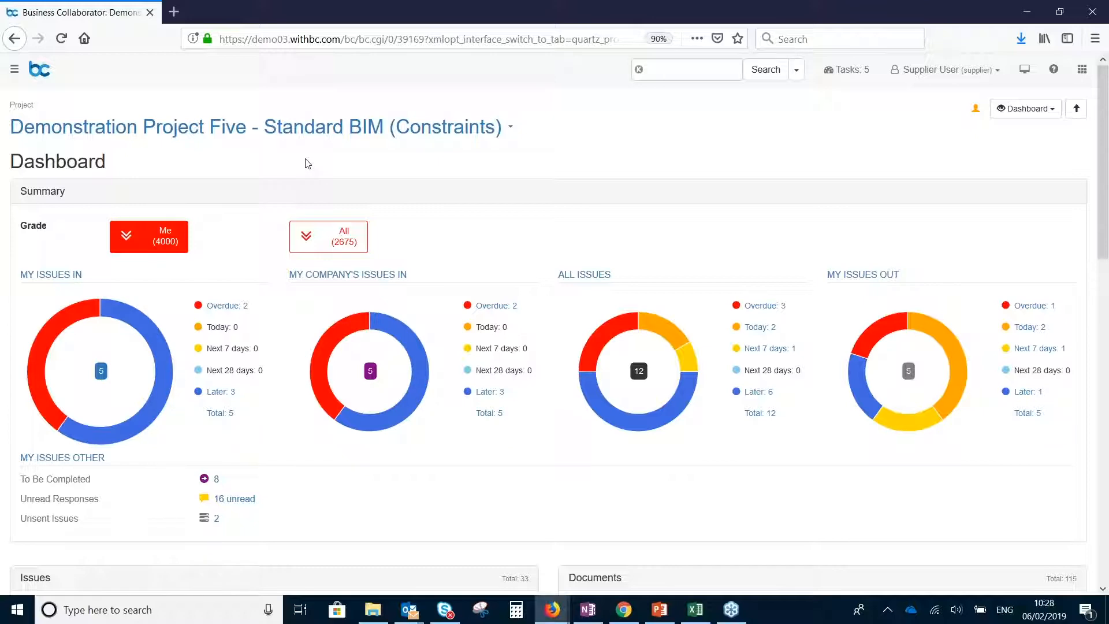
{"action": "scroll", "coordinate": [463, 163], "scroll_direction": "down", "scroll_amount": 1}
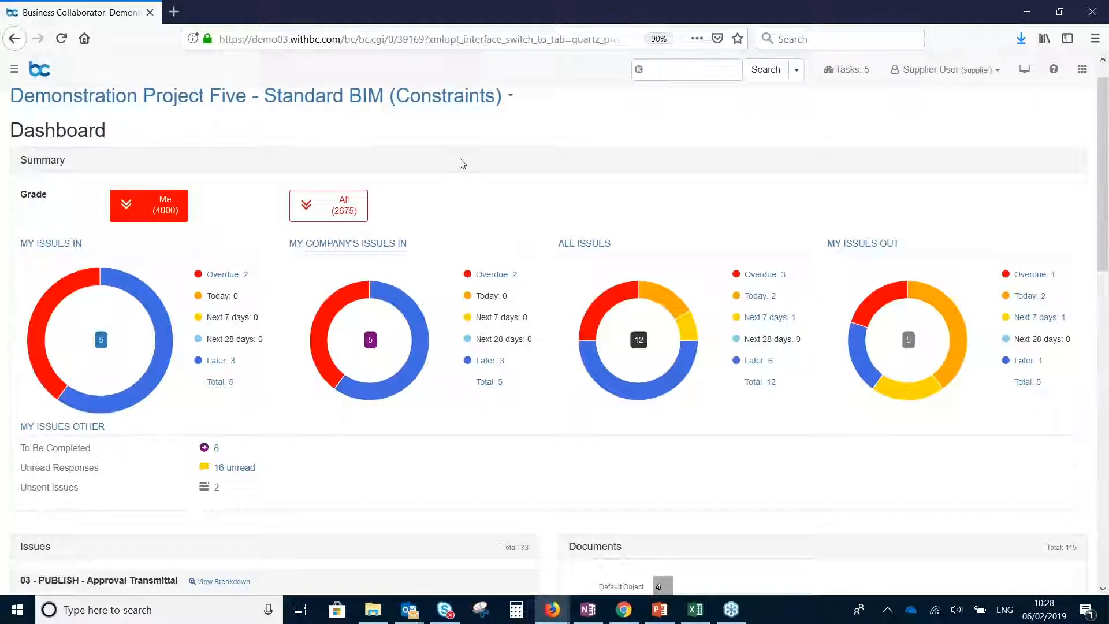
{"action": "scroll", "coordinate": [462, 164], "scroll_direction": "down", "scroll_amount": 1}
{"action": "left_click_drag", "start_coordinate": [1104, 281], "coordinate": [1107, 311]}
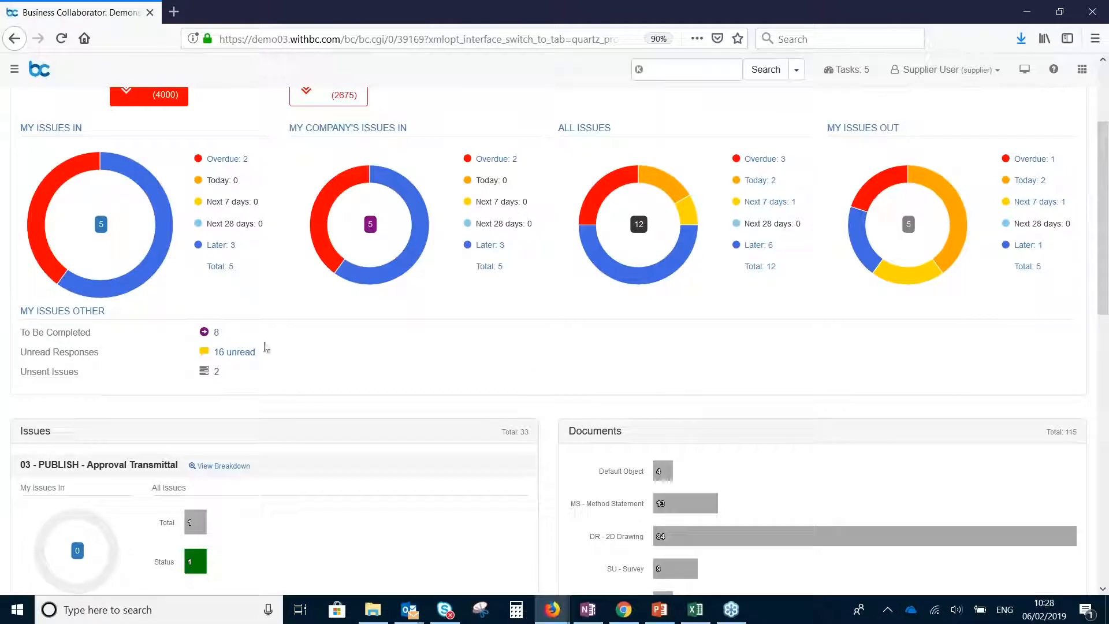
{"action": "mouse_move", "coordinate": [118, 219]}
{"action": "scroll", "coordinate": [581, 347], "scroll_direction": "down", "scroll_amount": 8}
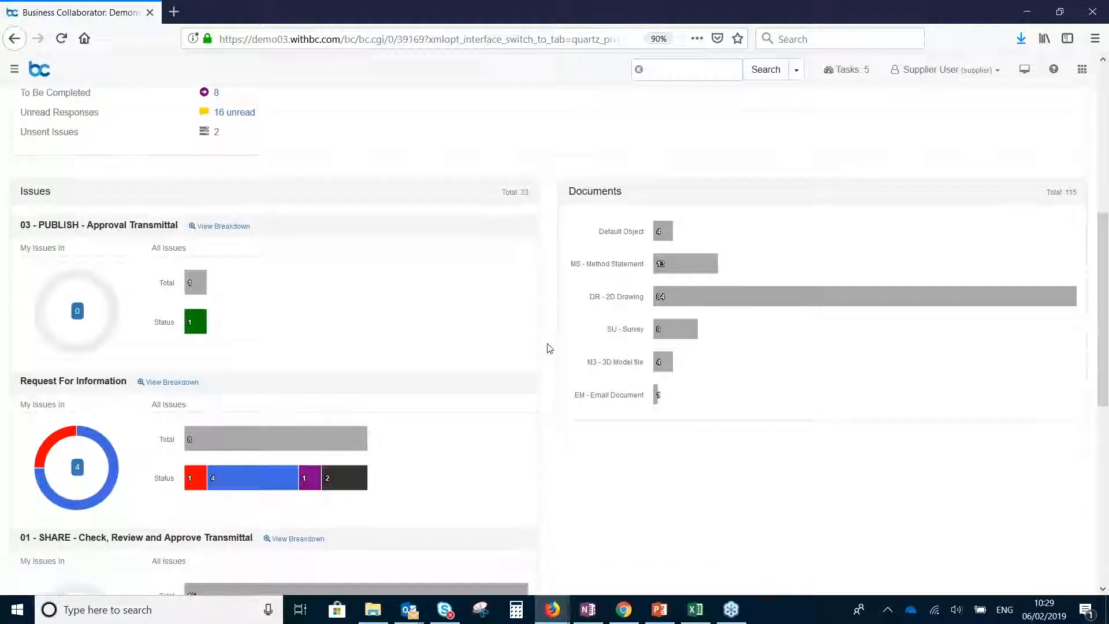
{"action": "scroll", "coordinate": [549, 349], "scroll_direction": "down", "scroll_amount": 4}
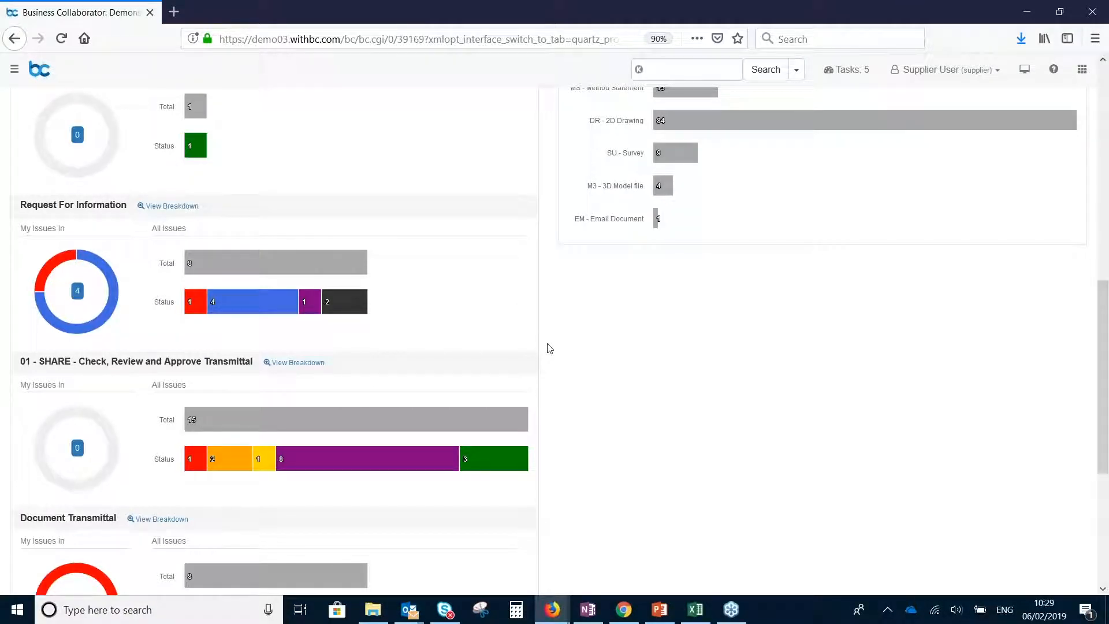
{"action": "scroll", "coordinate": [555, 345], "scroll_direction": "down", "scroll_amount": 2}
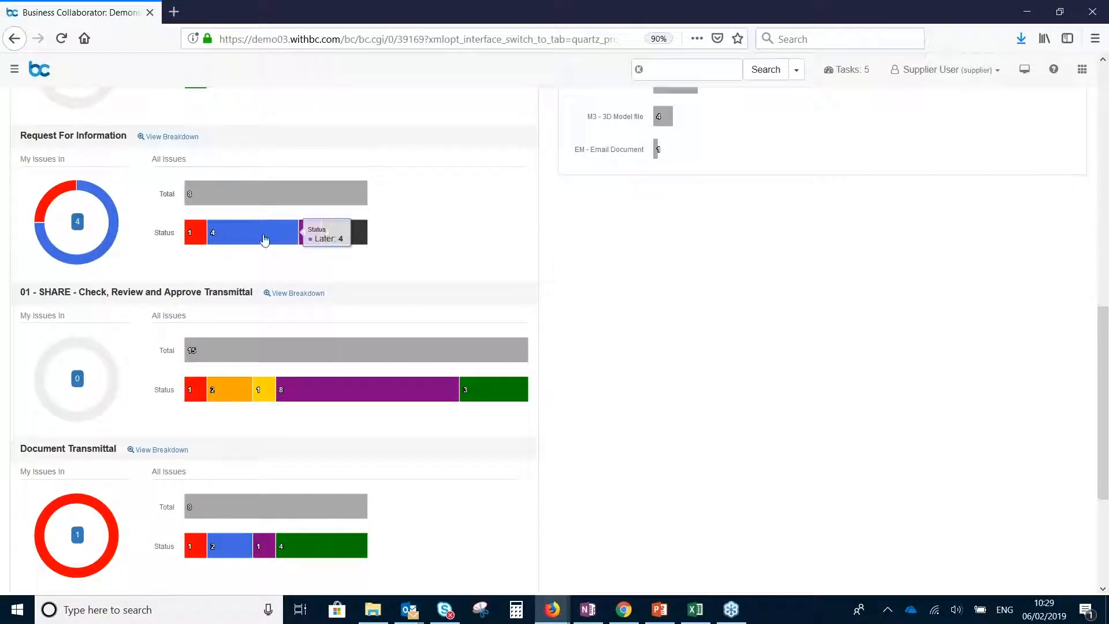
{"action": "scroll", "coordinate": [348, 265], "scroll_direction": "down", "scroll_amount": 1}
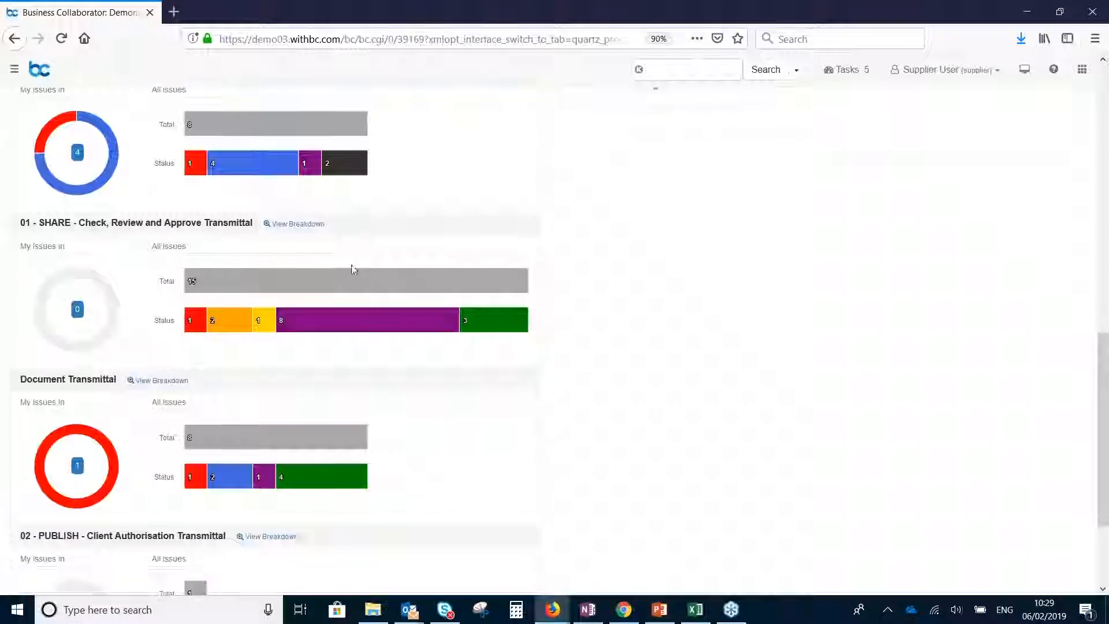
{"action": "scroll", "coordinate": [491, 340], "scroll_direction": "down", "scroll_amount": 1}
{"action": "scroll", "coordinate": [491, 340], "scroll_direction": "down", "scroll_amount": 2}
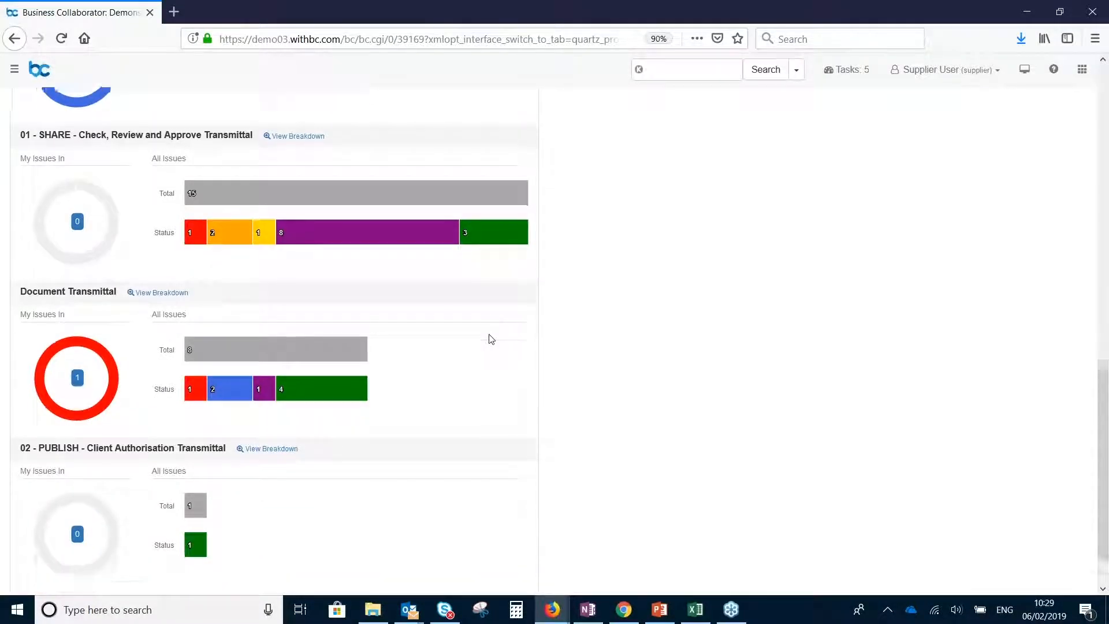
{"action": "scroll", "coordinate": [538, 393], "scroll_direction": "up", "scroll_amount": 2}
{"action": "scroll", "coordinate": [545, 388], "scroll_direction": "up", "scroll_amount": 15}
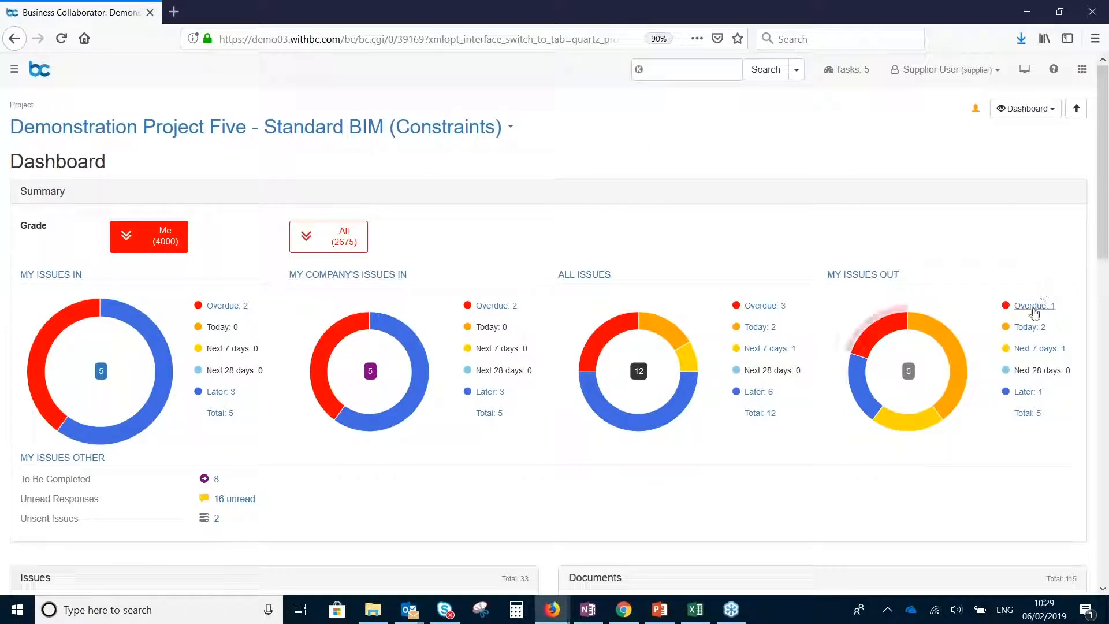
Open the overdue transmittal DEM5-SUP-SHARE-0011 from My Issues Out and review its details and available actions
{"action": "left_click", "coordinate": [1035, 308]}
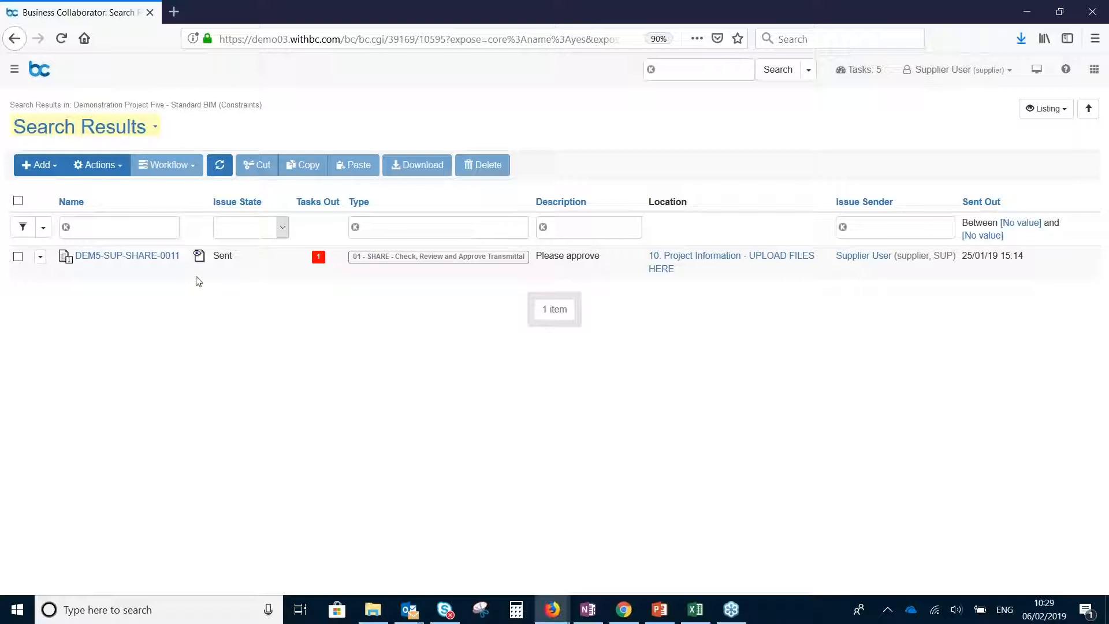
{"action": "left_click", "coordinate": [145, 258]}
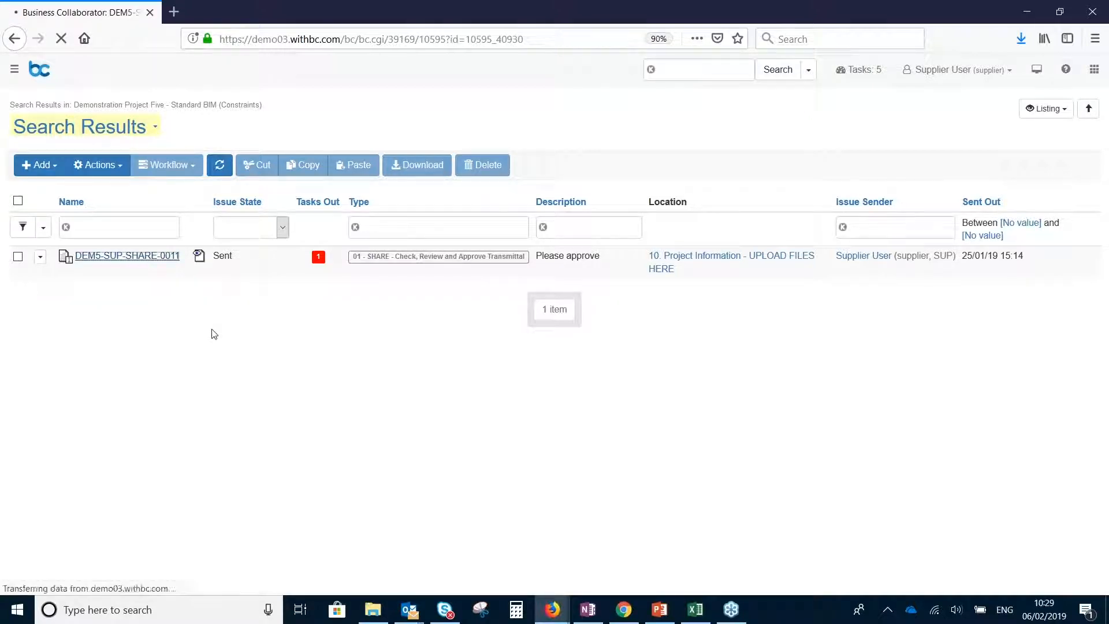
{"action": "scroll", "coordinate": [387, 316], "scroll_direction": "down", "scroll_amount": 2}
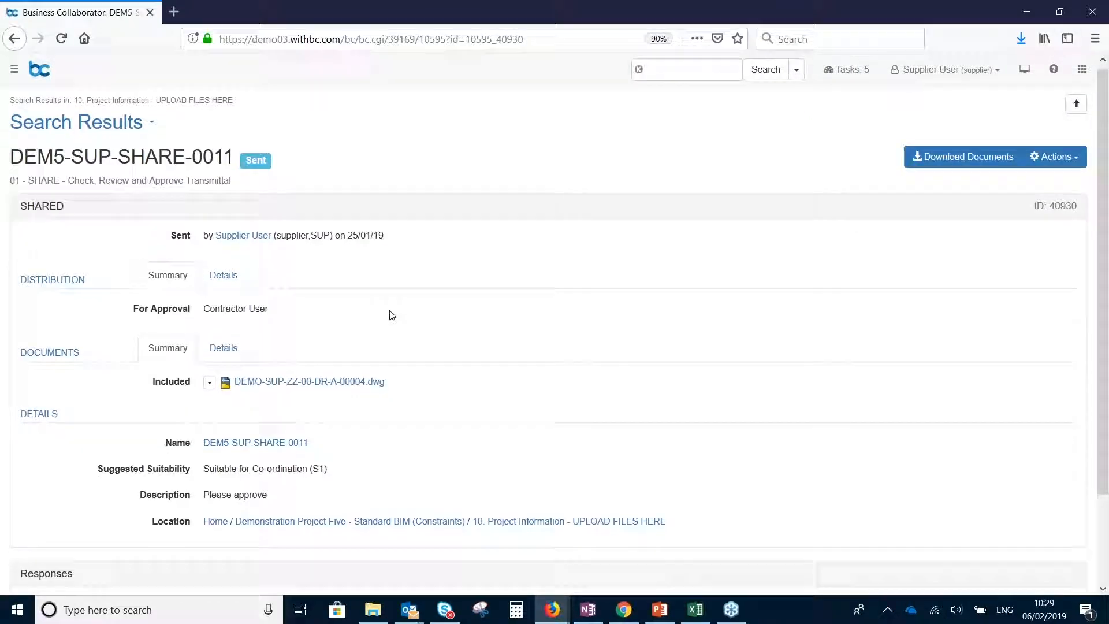
{"action": "scroll", "coordinate": [393, 375], "scroll_direction": "up", "scroll_amount": 2}
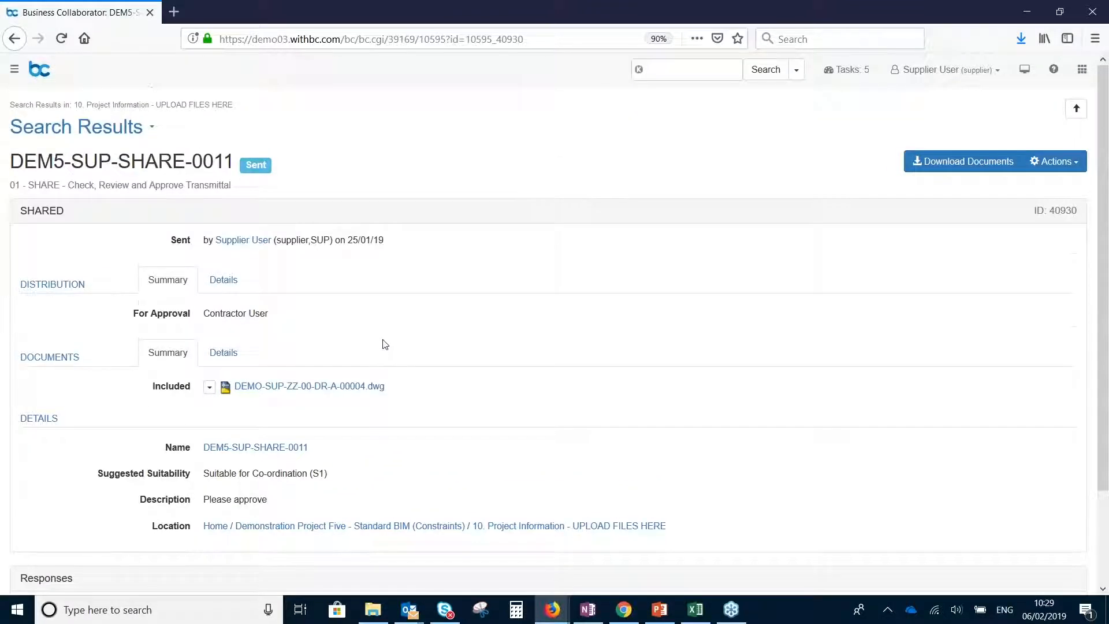
{"action": "left_click", "coordinate": [1053, 161]}
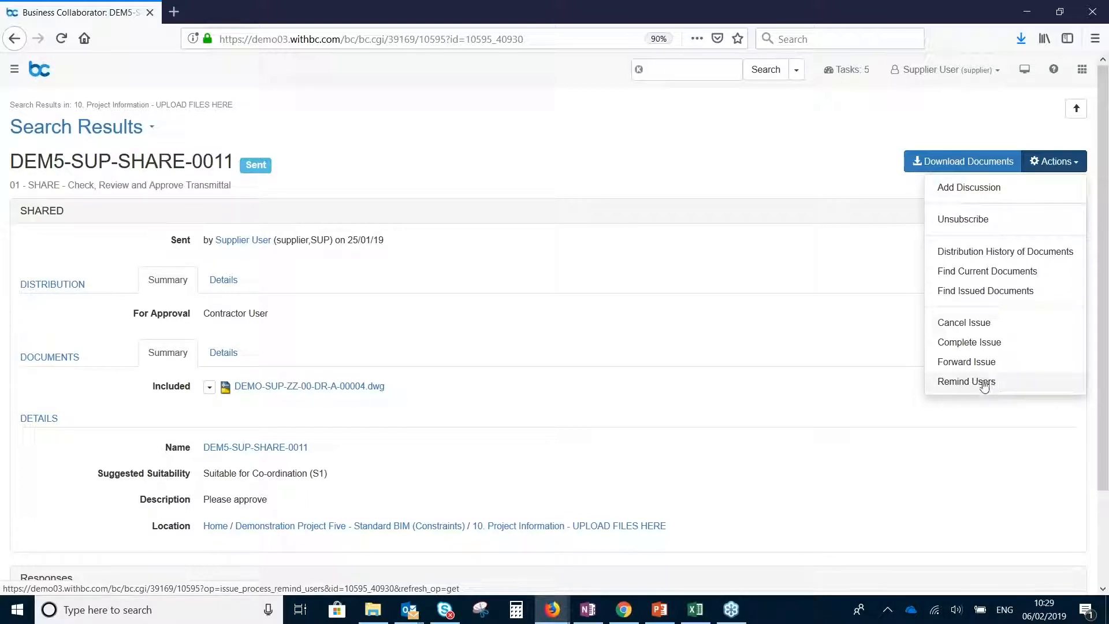
{"action": "left_click", "coordinate": [634, 338]}
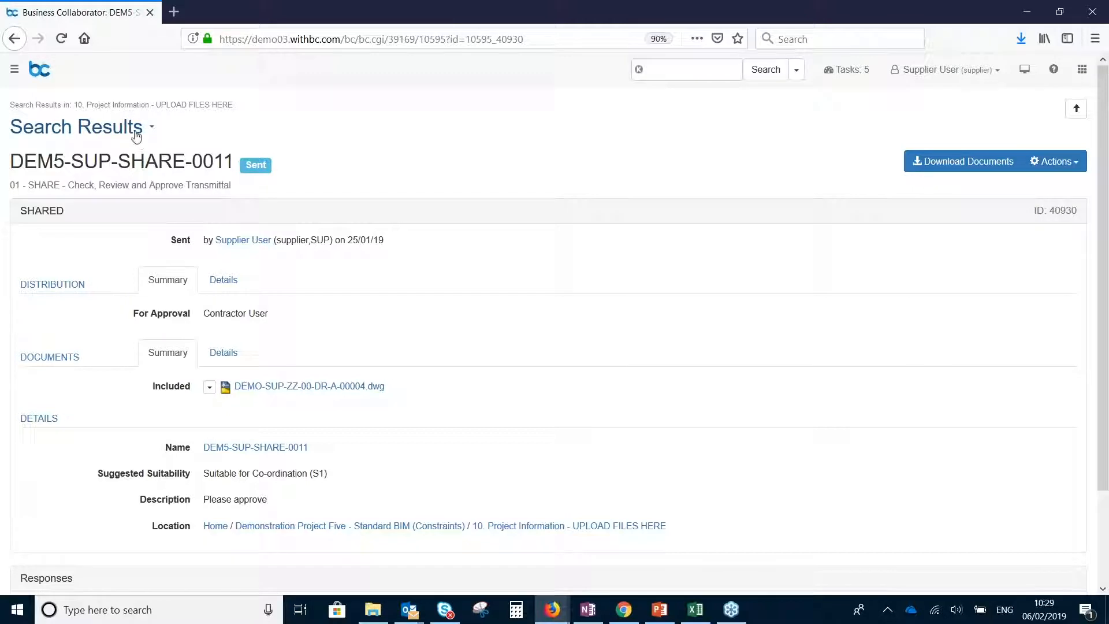
Return to the Demonstration Project Five - Standard BIM (Constraints) project page and view its folder list
{"action": "left_click", "coordinate": [147, 129]}
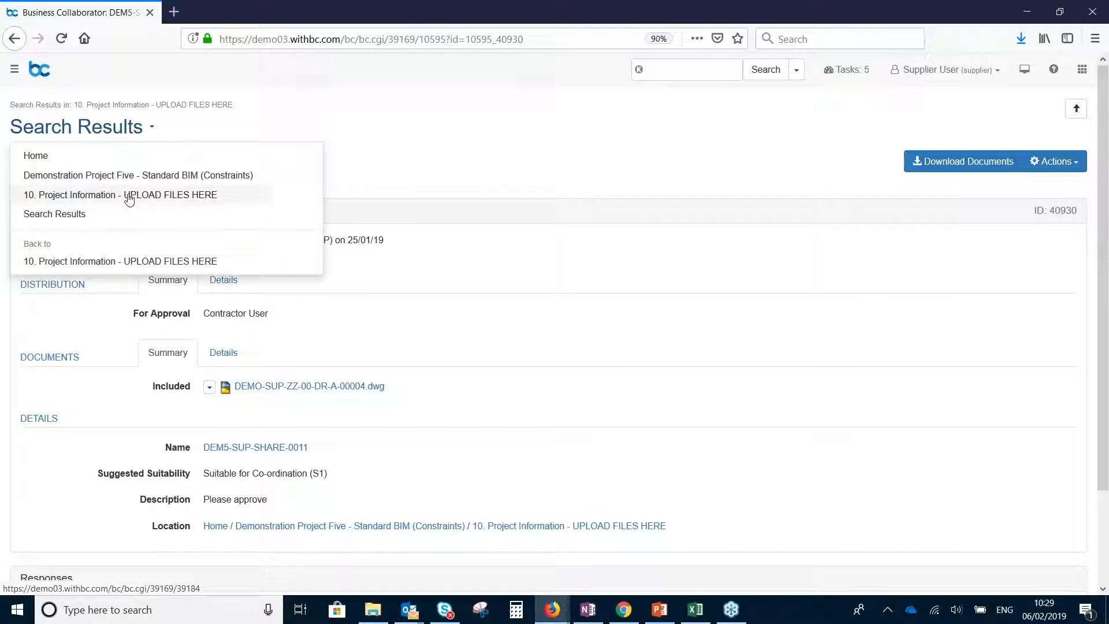
{"action": "left_click", "coordinate": [122, 175]}
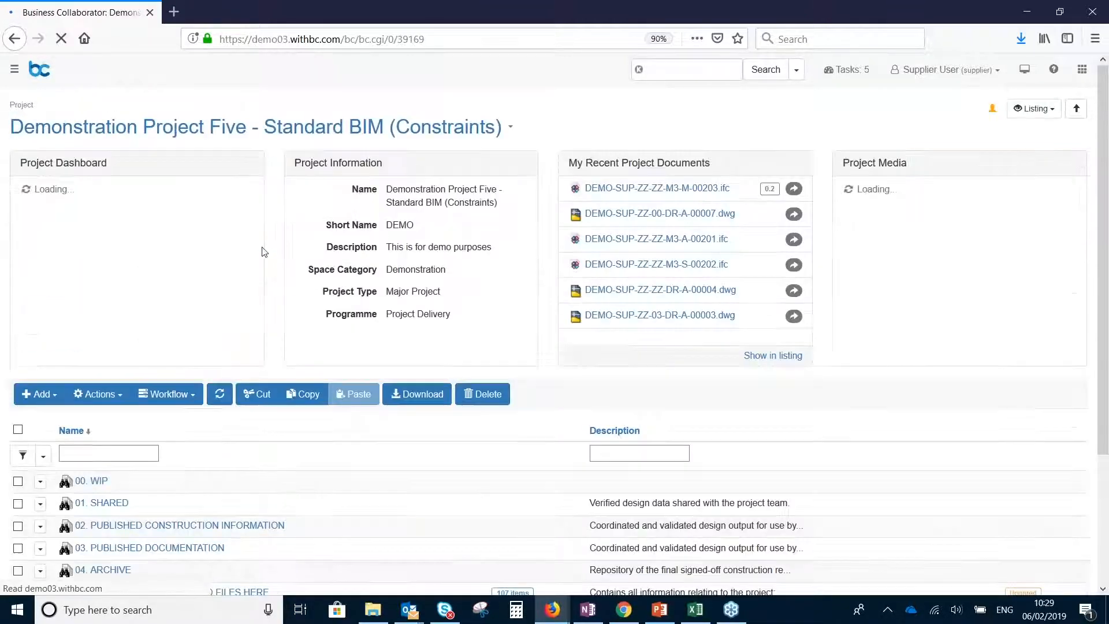
{"action": "scroll", "coordinate": [296, 321], "scroll_direction": "down", "scroll_amount": 2}
{"action": "scroll", "coordinate": [347, 364], "scroll_direction": "down", "scroll_amount": 2}
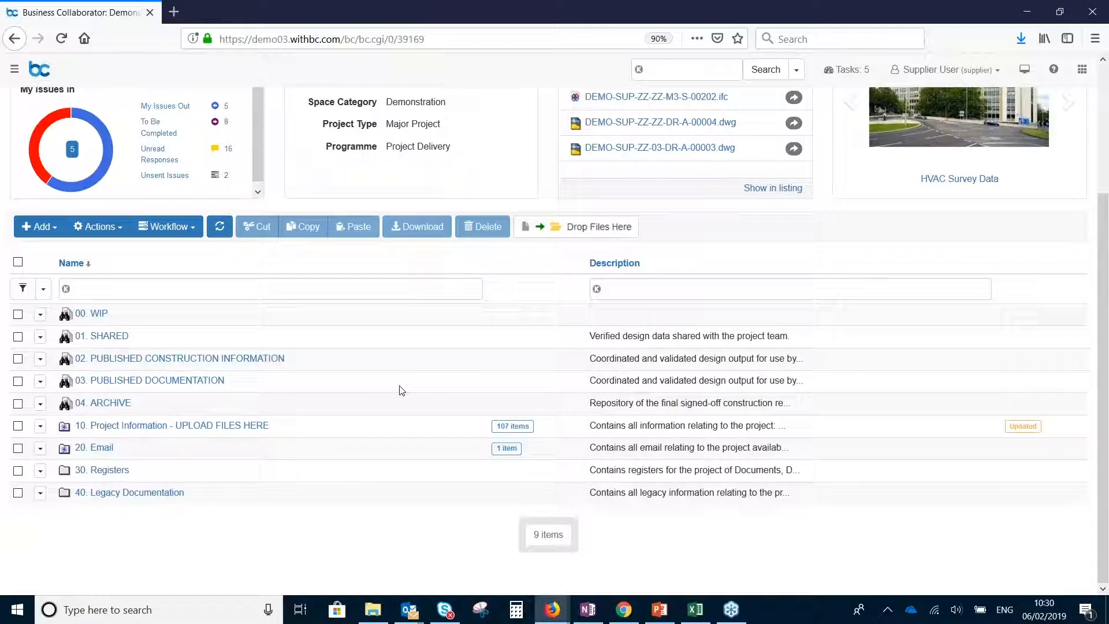
Switch to the browser window with the Reading Bridge House Refurbishment project and look through its folder structure
{"action": "left_click", "coordinate": [552, 618]}
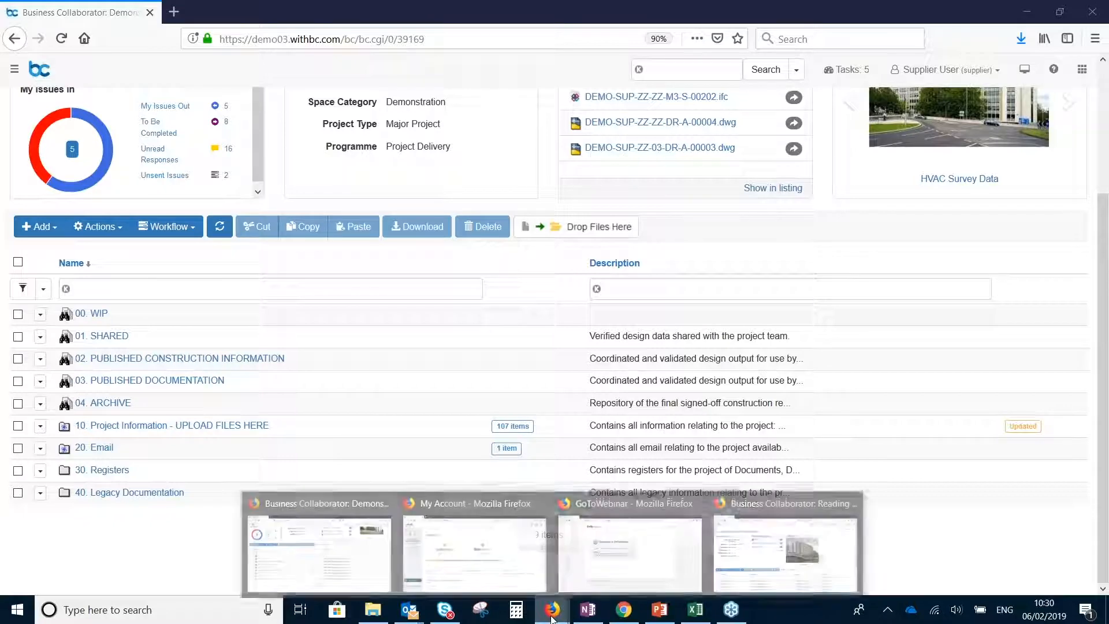
{"action": "left_click", "coordinate": [805, 546]}
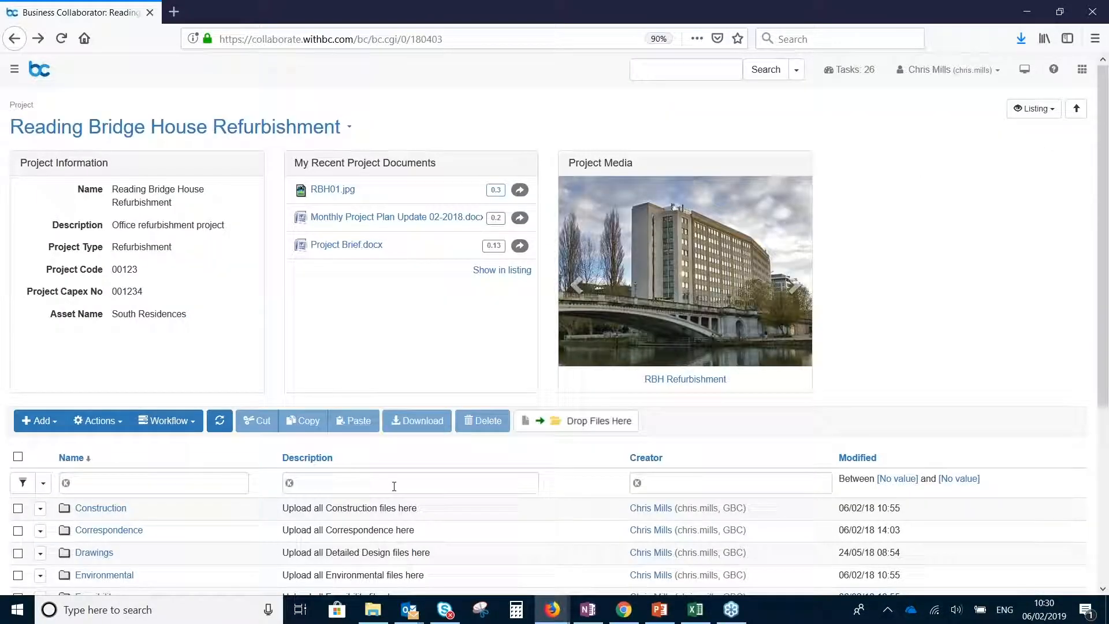
{"action": "scroll", "coordinate": [404, 465], "scroll_direction": "down", "scroll_amount": 3}
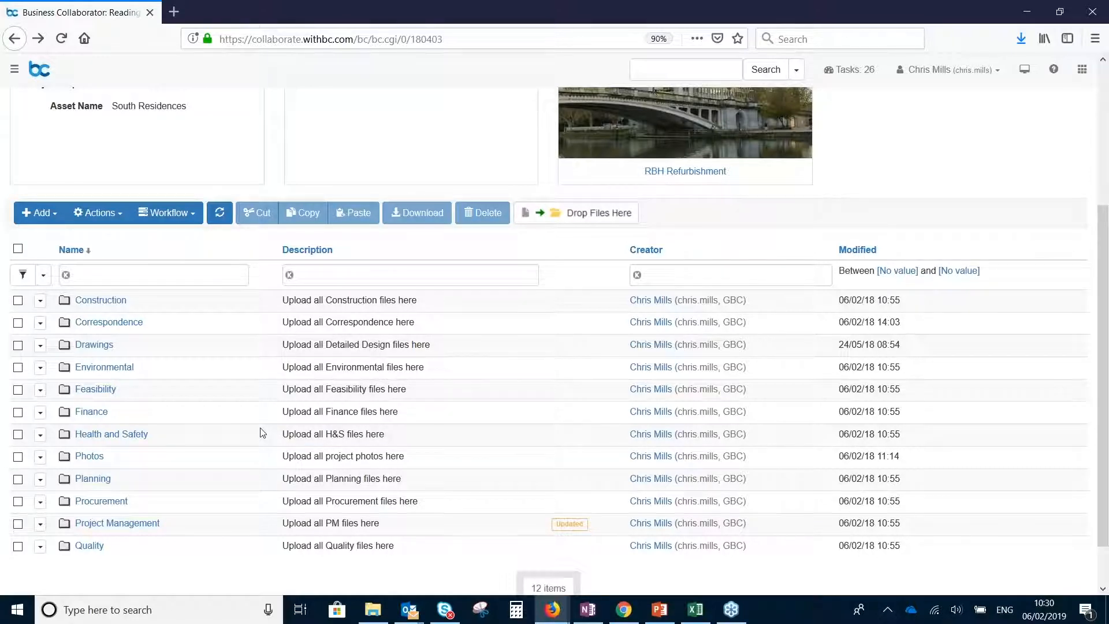
{"action": "scroll", "coordinate": [261, 432], "scroll_direction": "down", "scroll_amount": 1}
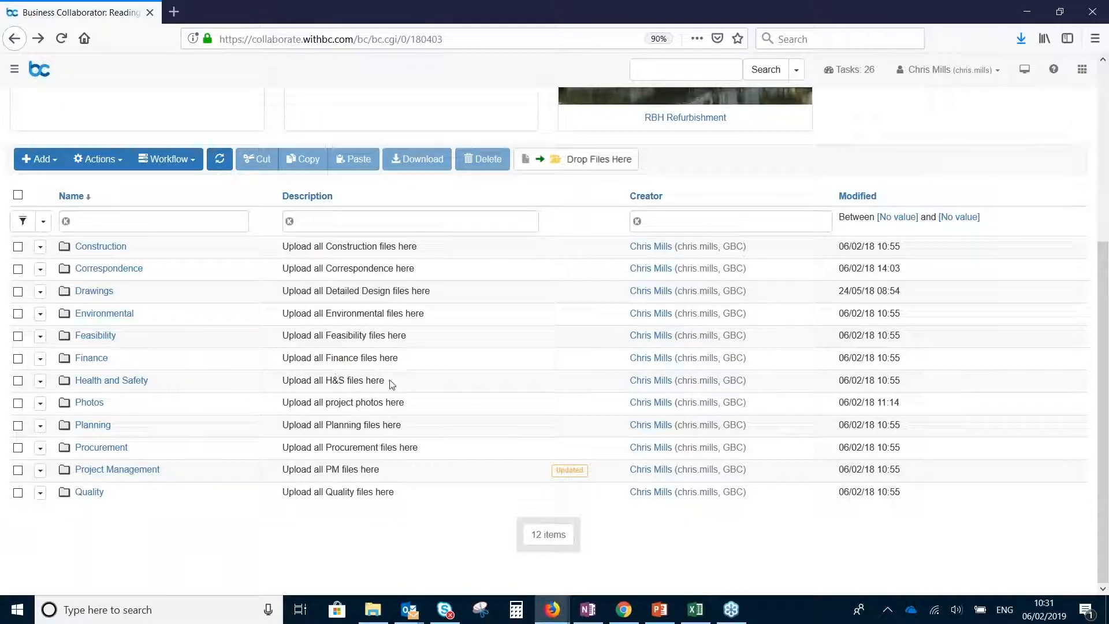
Switch back to the demonstration project window, open 10. Project Information - UPLOAD FILES HERE and review the listing's metadata columns
{"action": "mouse_move", "coordinate": [554, 620]}
{"action": "left_click", "coordinate": [317, 551]}
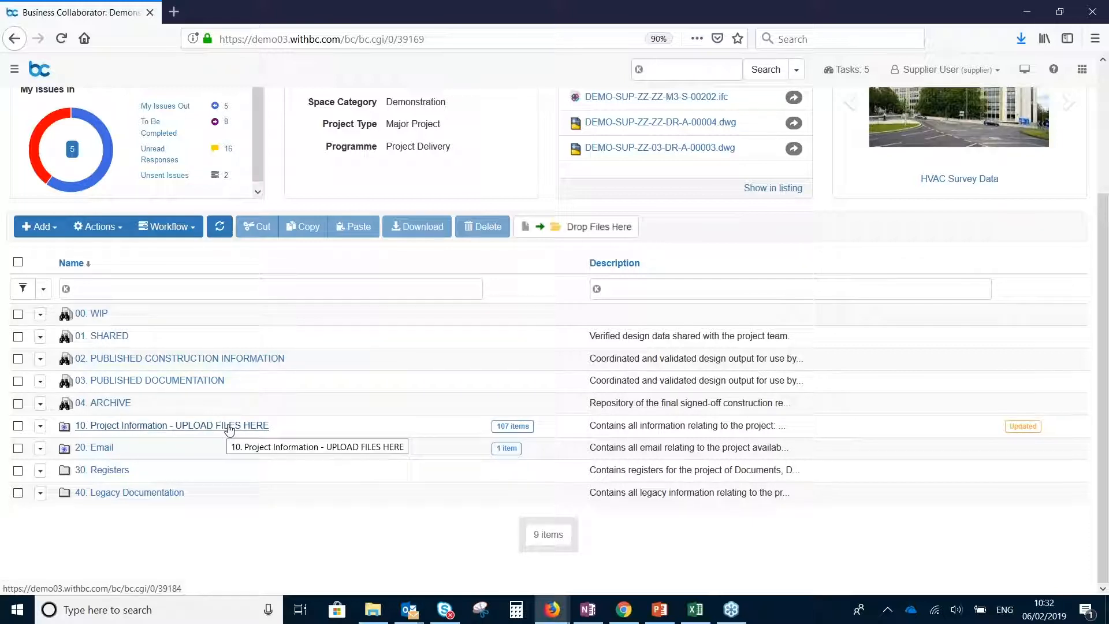
{"action": "left_click", "coordinate": [156, 431]}
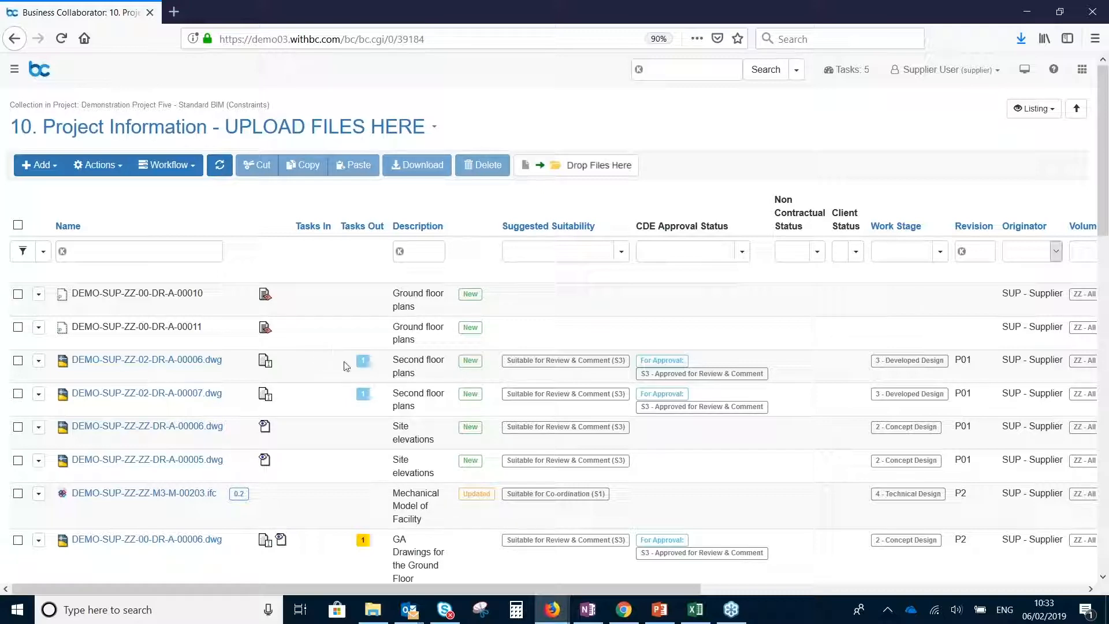
{"action": "left_click_drag", "start_coordinate": [354, 591], "coordinate": [789, 588]}
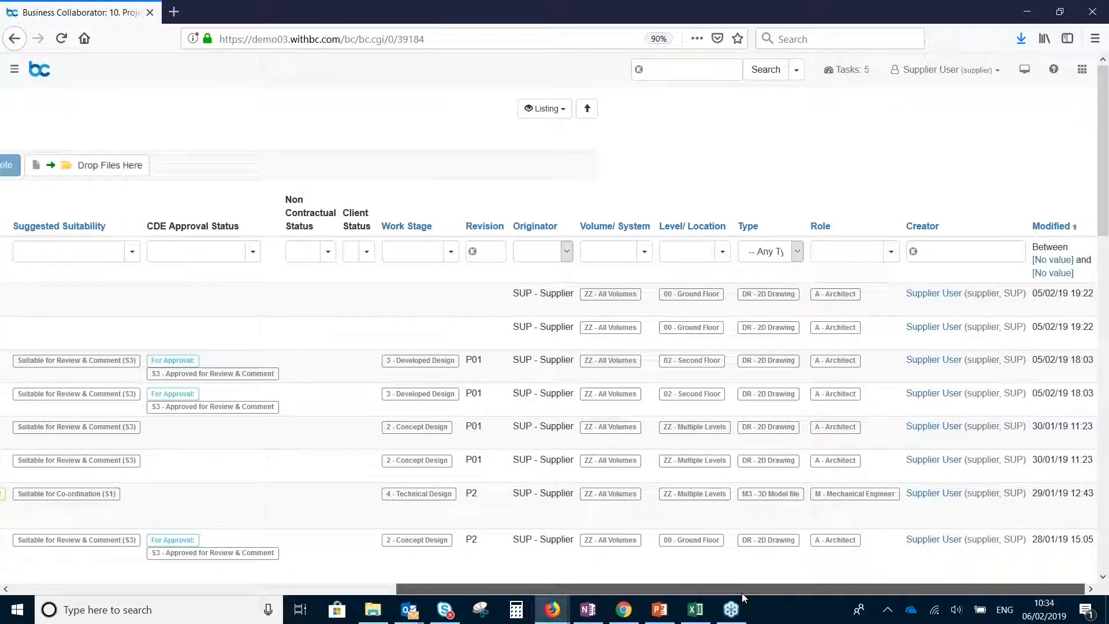
{"action": "left_click_drag", "start_coordinate": [738, 592], "coordinate": [315, 580]}
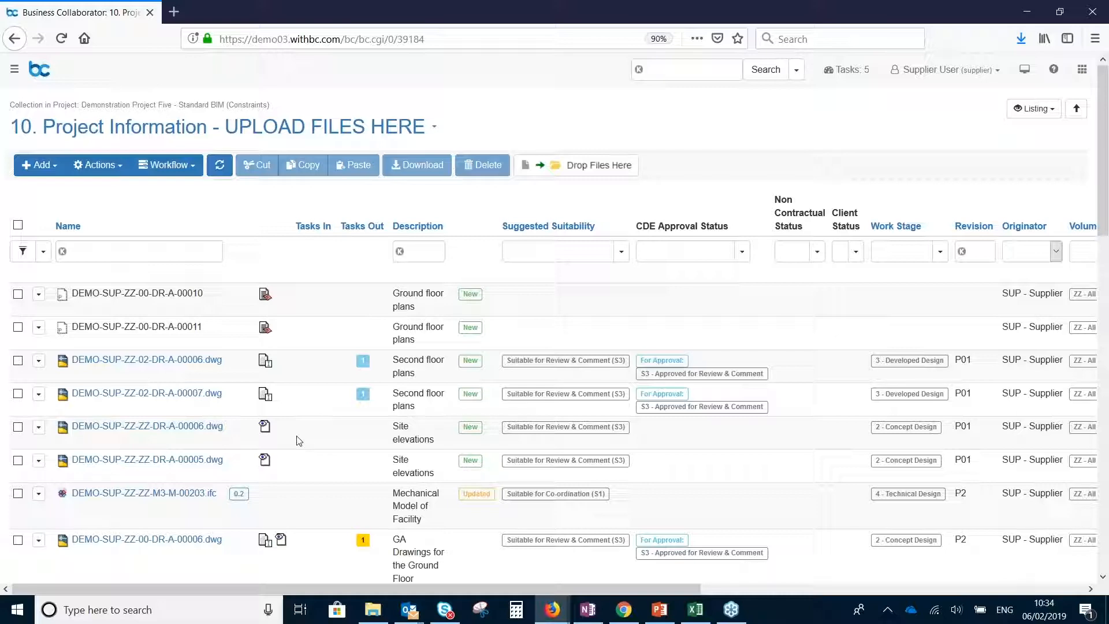
Check the drawing files in the local Drawings folder in File Explorer and return to the browser
{"action": "mouse_move", "coordinate": [376, 618]}
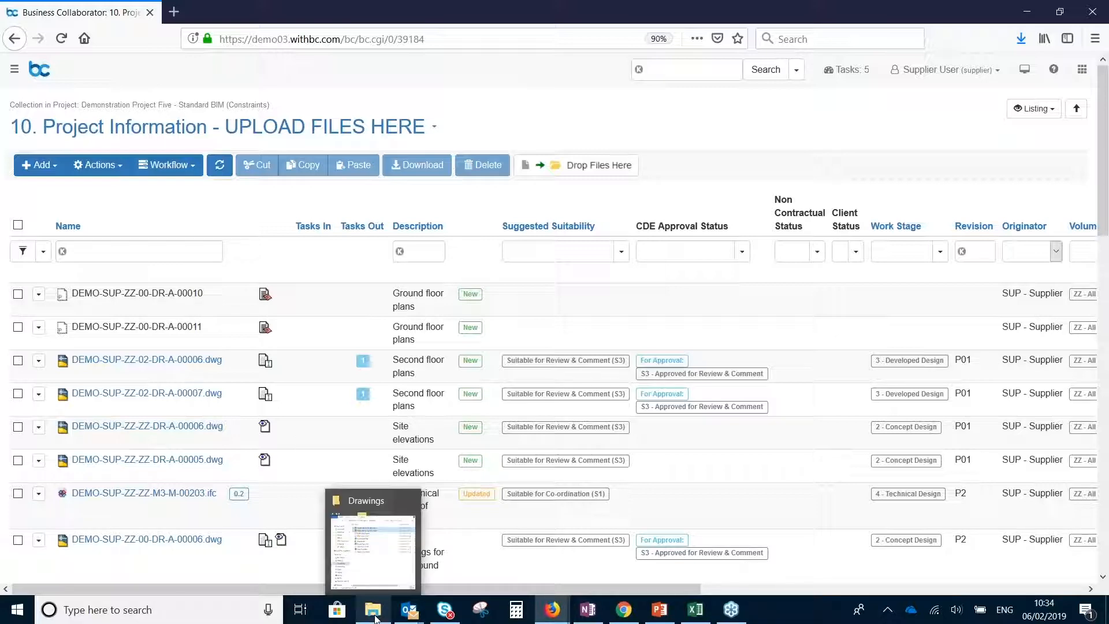
{"action": "left_click", "coordinate": [374, 552]}
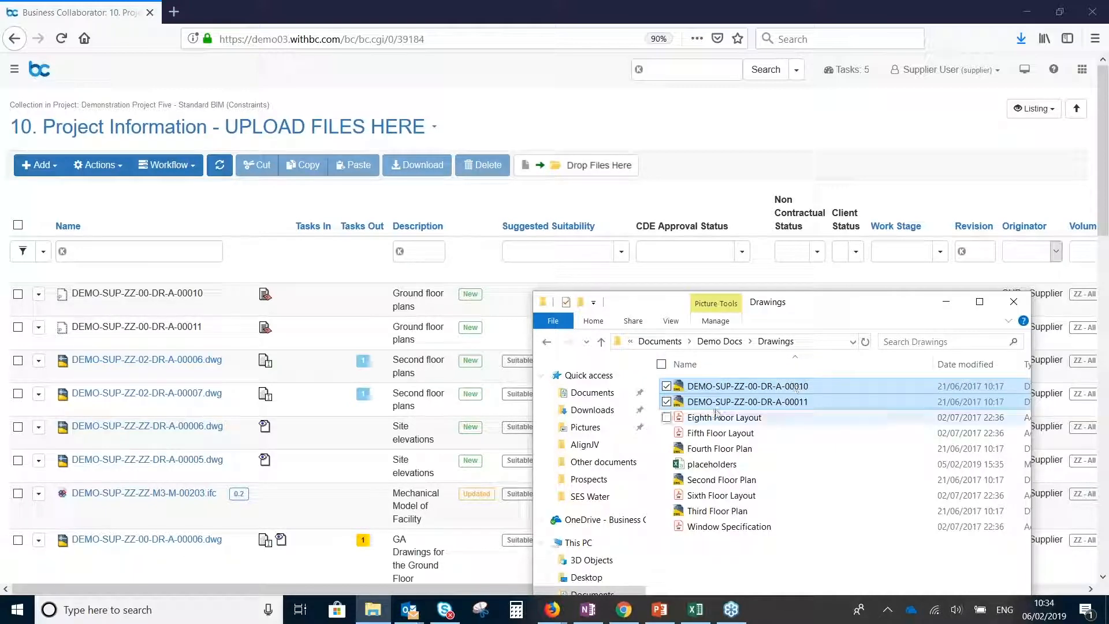
{"action": "left_click", "coordinate": [347, 324]}
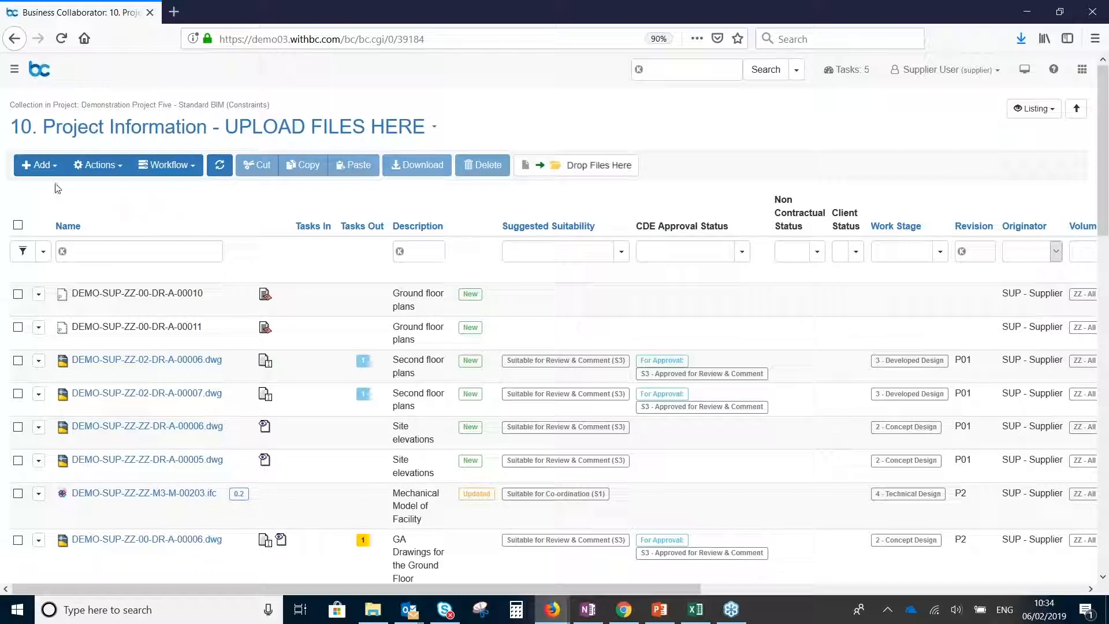
Start adding placeholders to the Project Information collection with the document type DR - 2D Drawing
{"action": "left_click", "coordinate": [39, 165]}
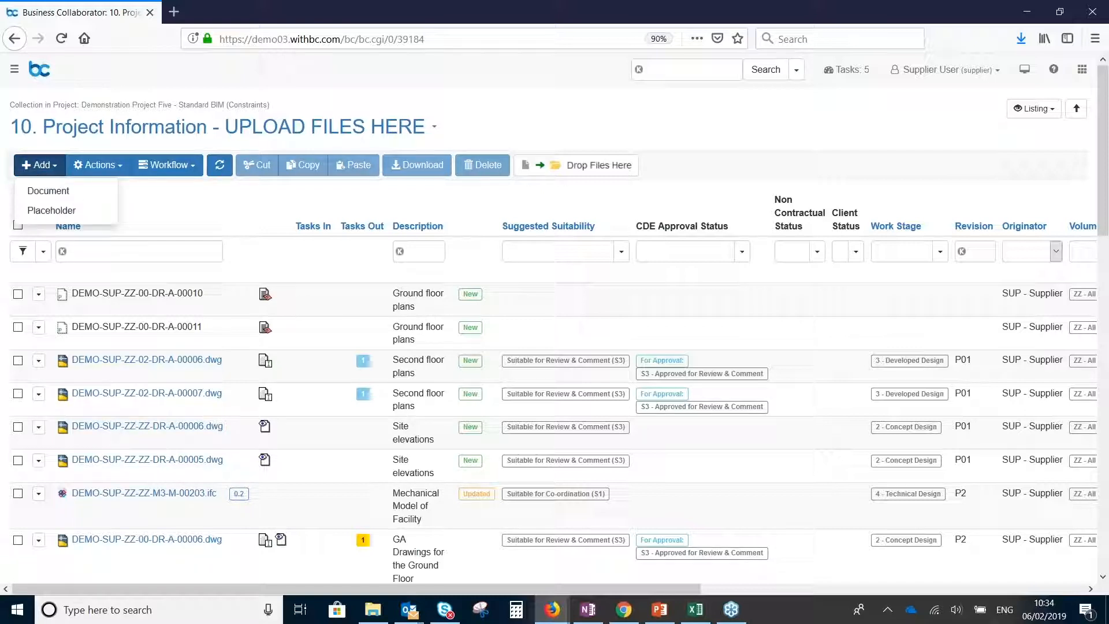
{"action": "left_click", "coordinate": [67, 215]}
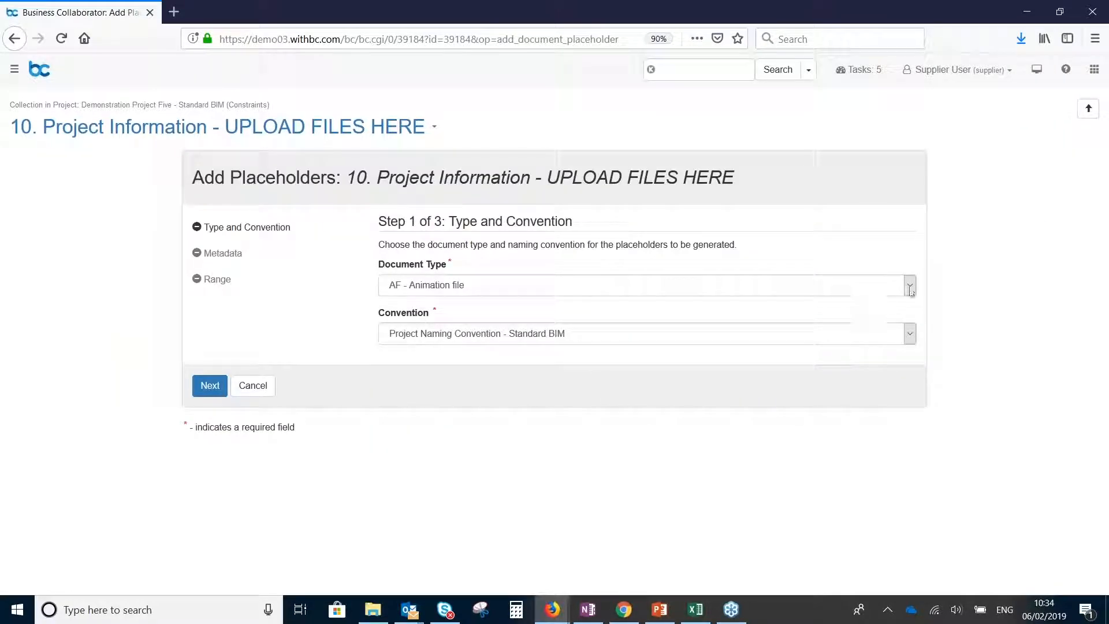
{"action": "left_click", "coordinate": [912, 286]}
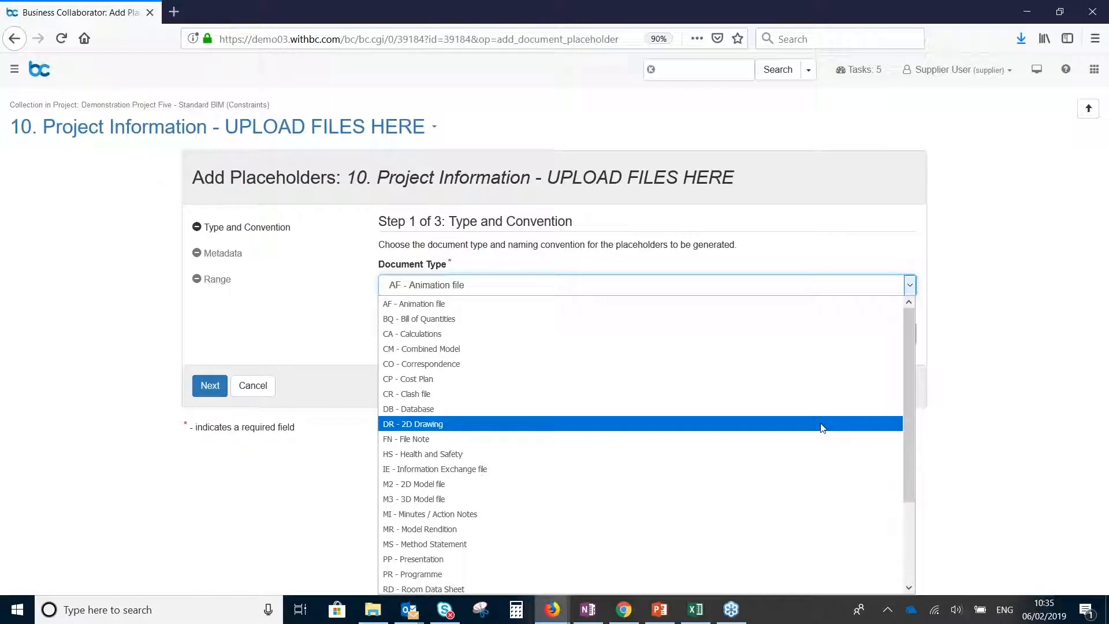
{"action": "left_click", "coordinate": [822, 426]}
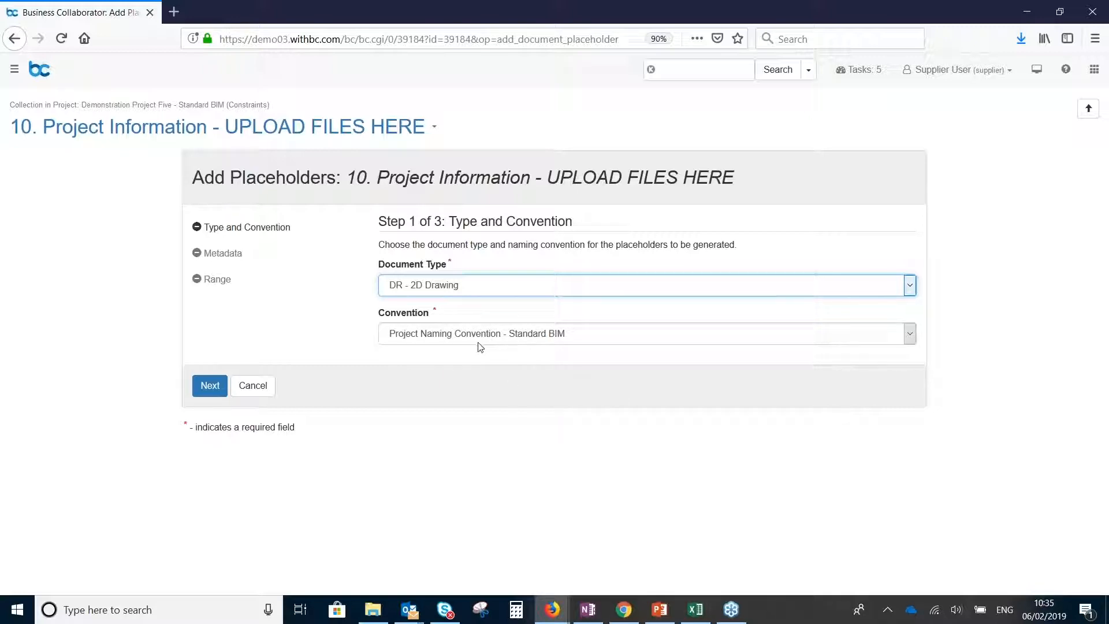
Continue to the placeholder metadata and choose volume ZZ - All Volumes, level 02 - Second Floor and role A - Architect
{"action": "left_click", "coordinate": [218, 392]}
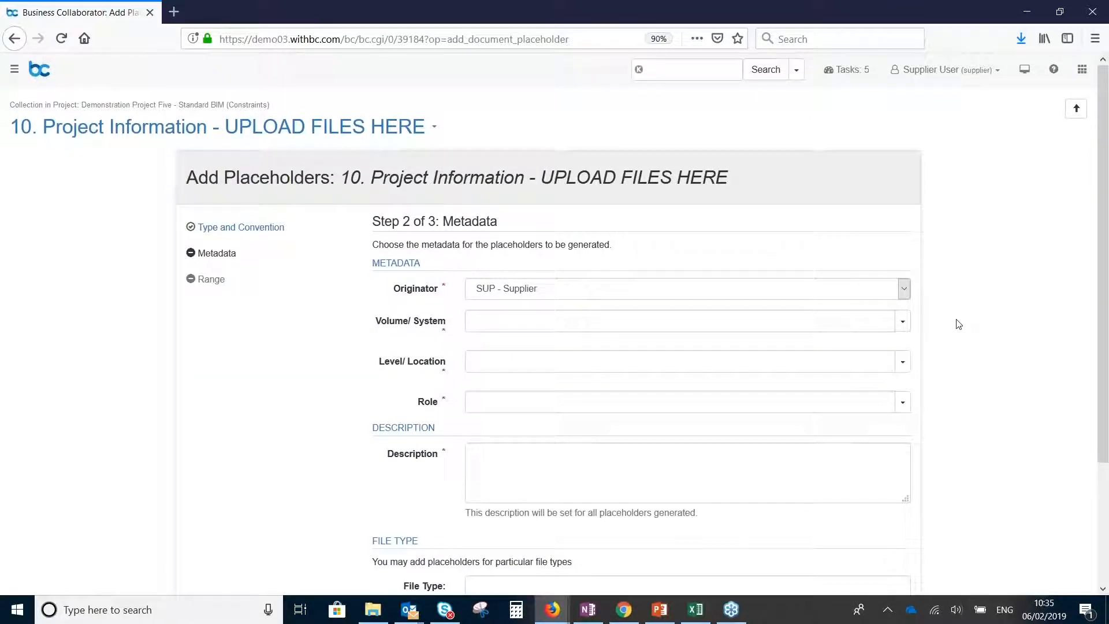
{"action": "left_click", "coordinate": [903, 322]}
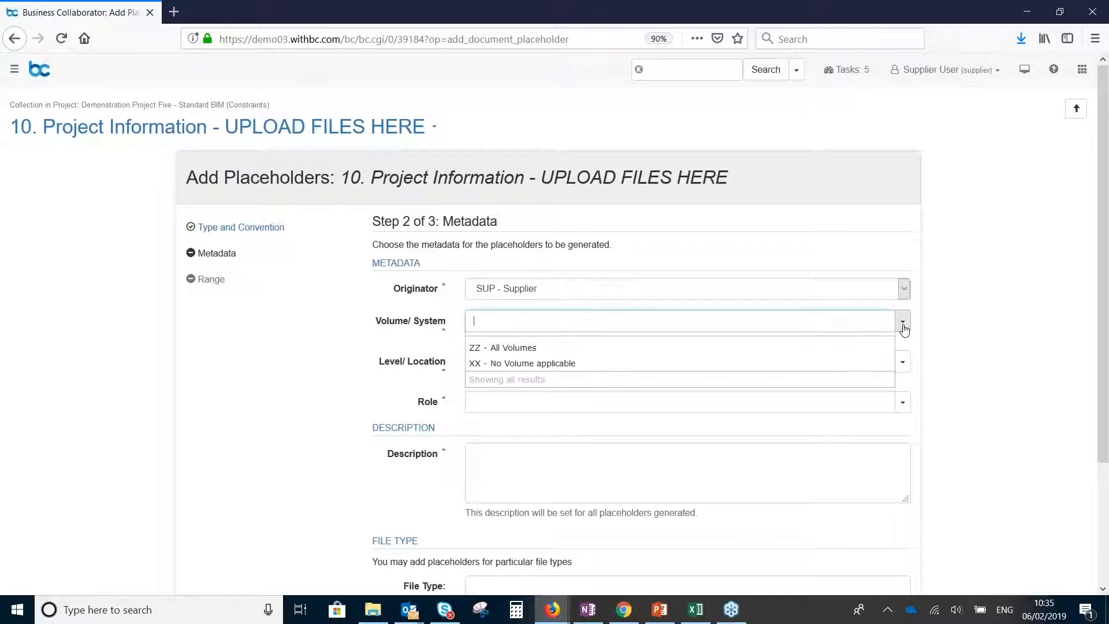
{"action": "left_click", "coordinate": [854, 349]}
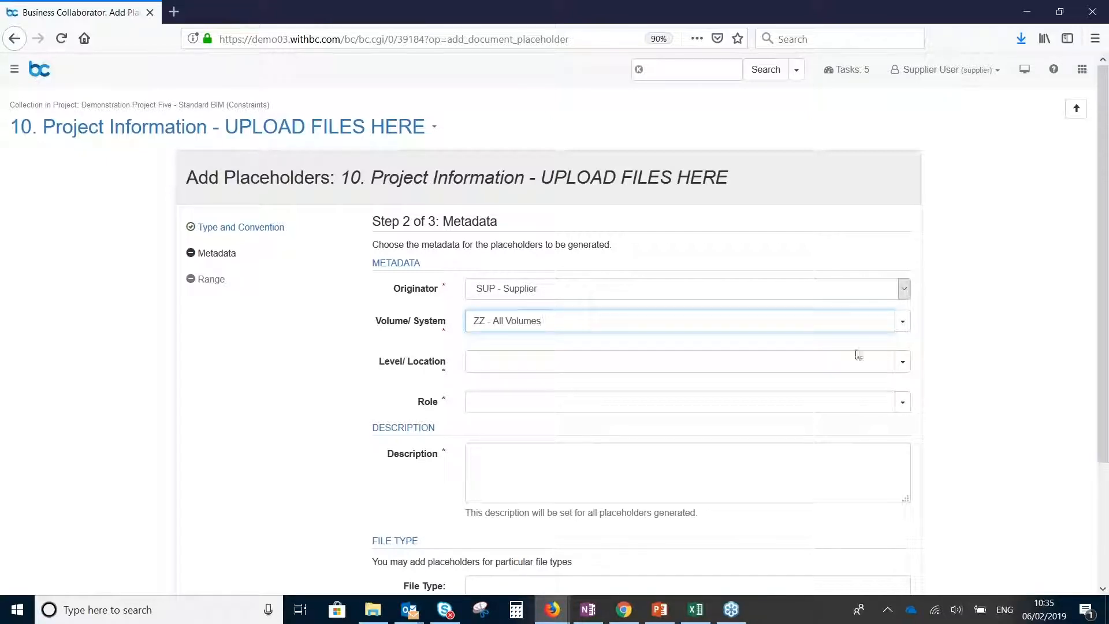
{"action": "left_click", "coordinate": [906, 367]}
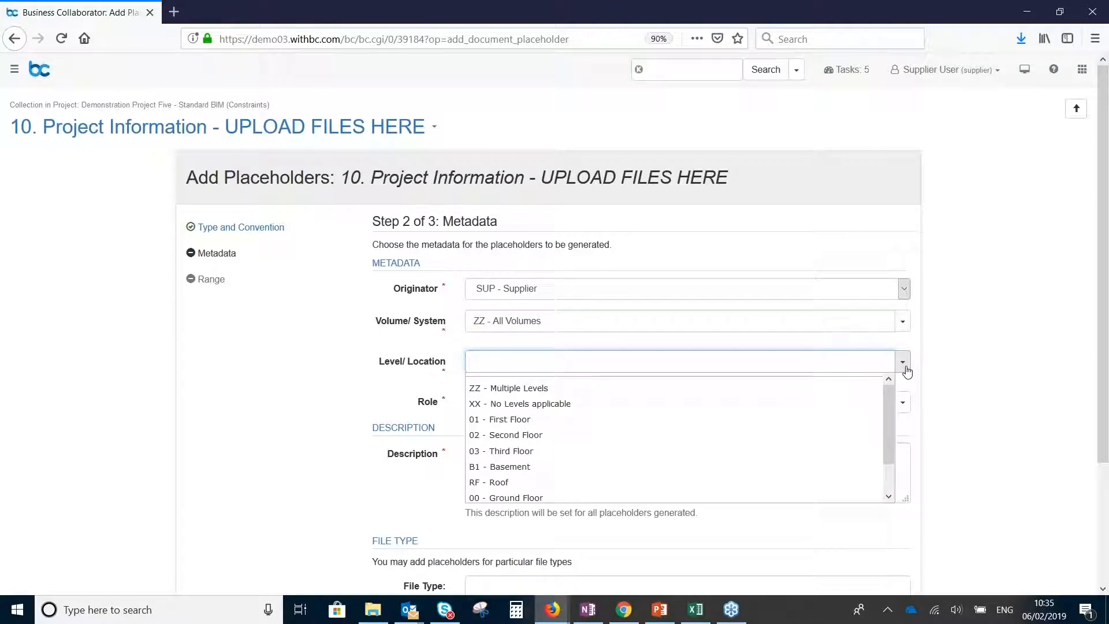
{"action": "left_click", "coordinate": [821, 436]}
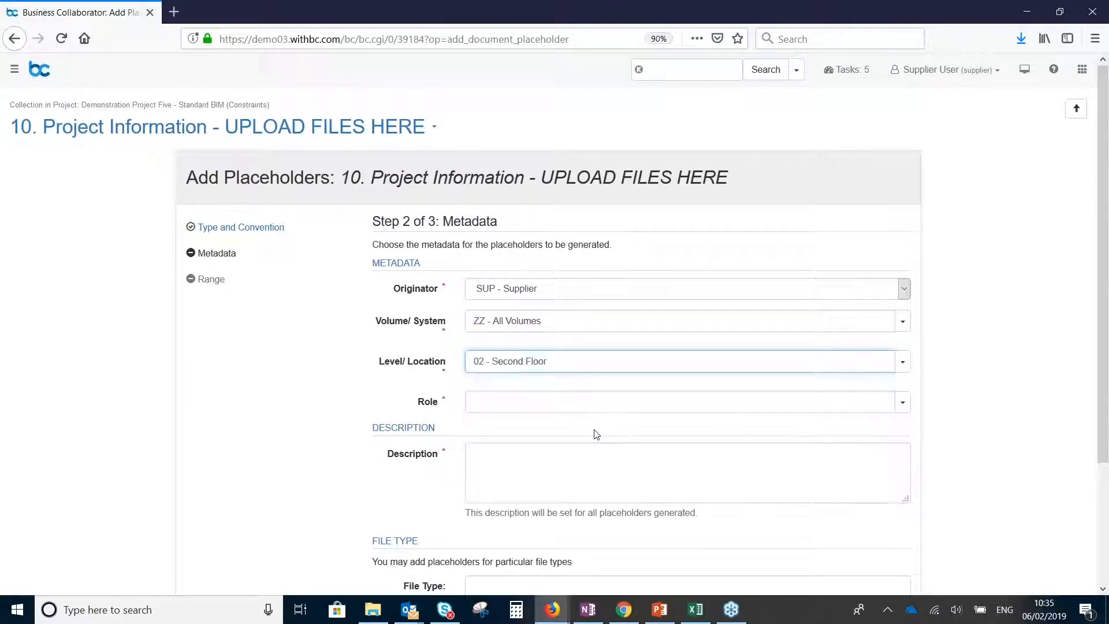
{"action": "left_click", "coordinate": [903, 404]}
{"action": "left_click", "coordinate": [852, 428]}
Enter the description "Second floor plans" for the placeholders and continue to the range settings
{"action": "left_click", "coordinate": [510, 461]}
{"action": "type", "text": "Second d"}
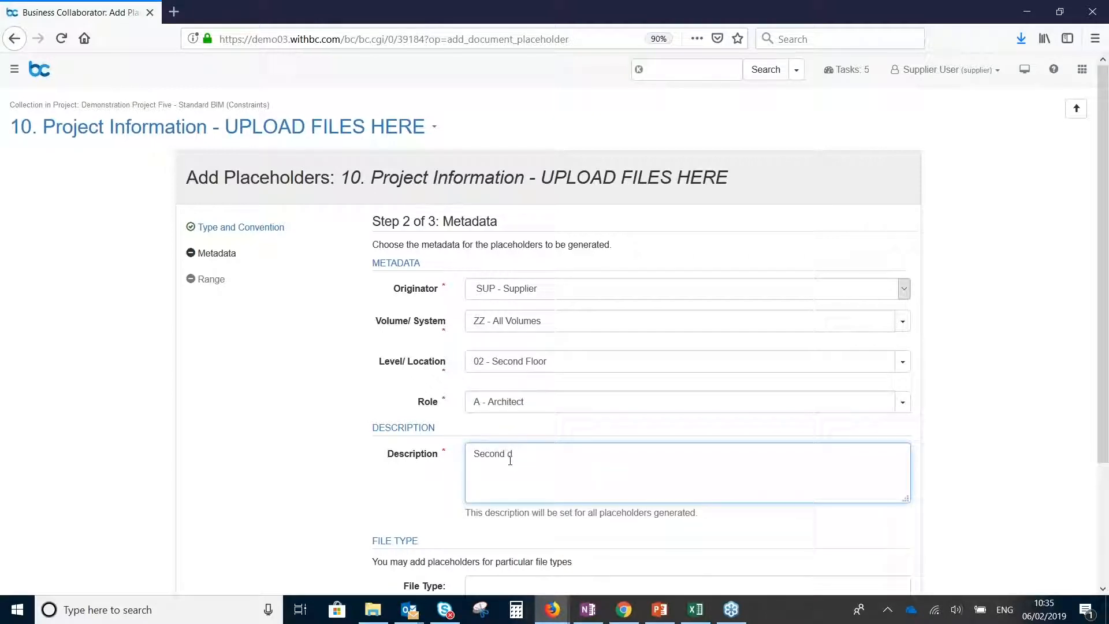
{"action": "key", "text": "BackSpace"}
{"action": "type", "text": "floor plans"}
{"action": "left_click", "coordinate": [316, 446]}
{"action": "scroll", "coordinate": [322, 445], "scroll_direction": "down", "scroll_amount": 1}
{"action": "scroll", "coordinate": [326, 443], "scroll_direction": "down", "scroll_amount": 1}
{"action": "left_click", "coordinate": [206, 524]}
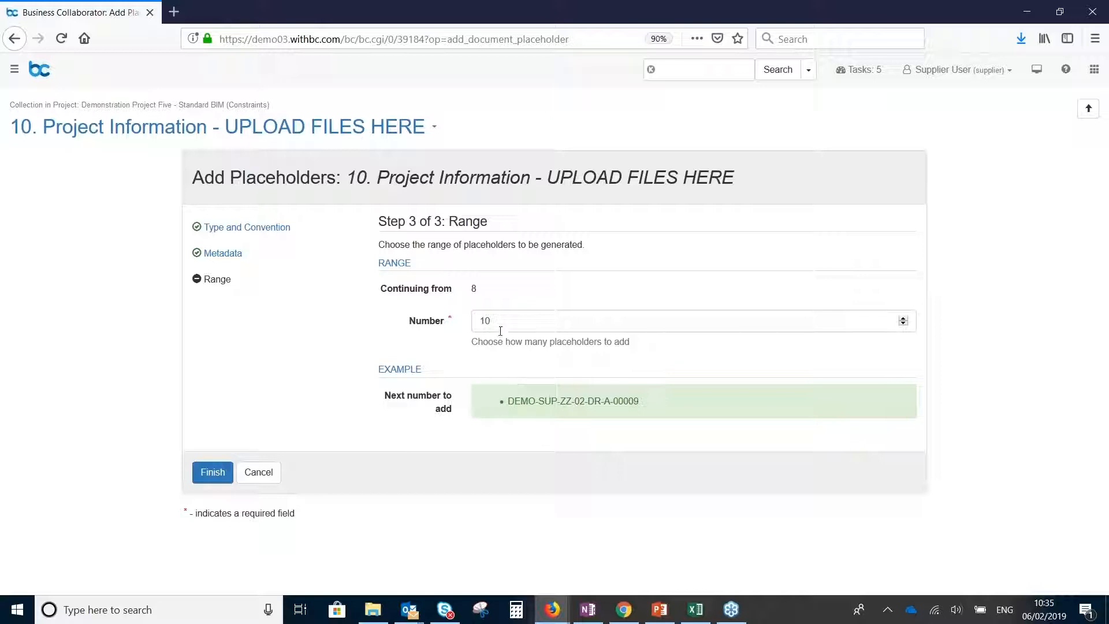
Set the number of placeholders to 3 and generate them
{"action": "double_click", "coordinate": [484, 321]}
{"action": "type", "text": "3"}
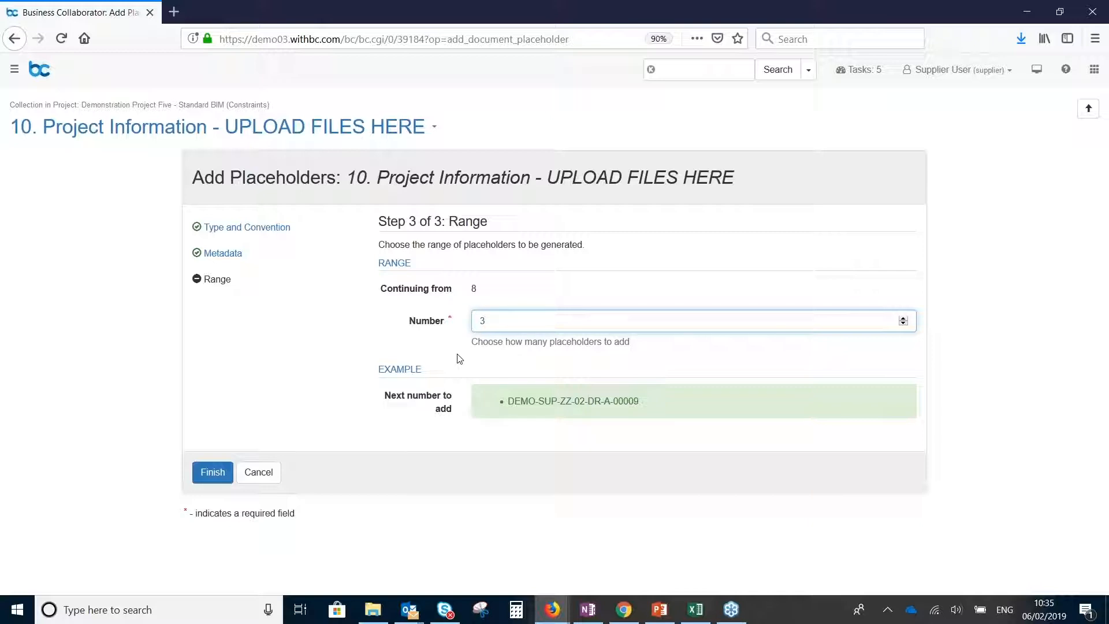
{"action": "left_click", "coordinate": [220, 481]}
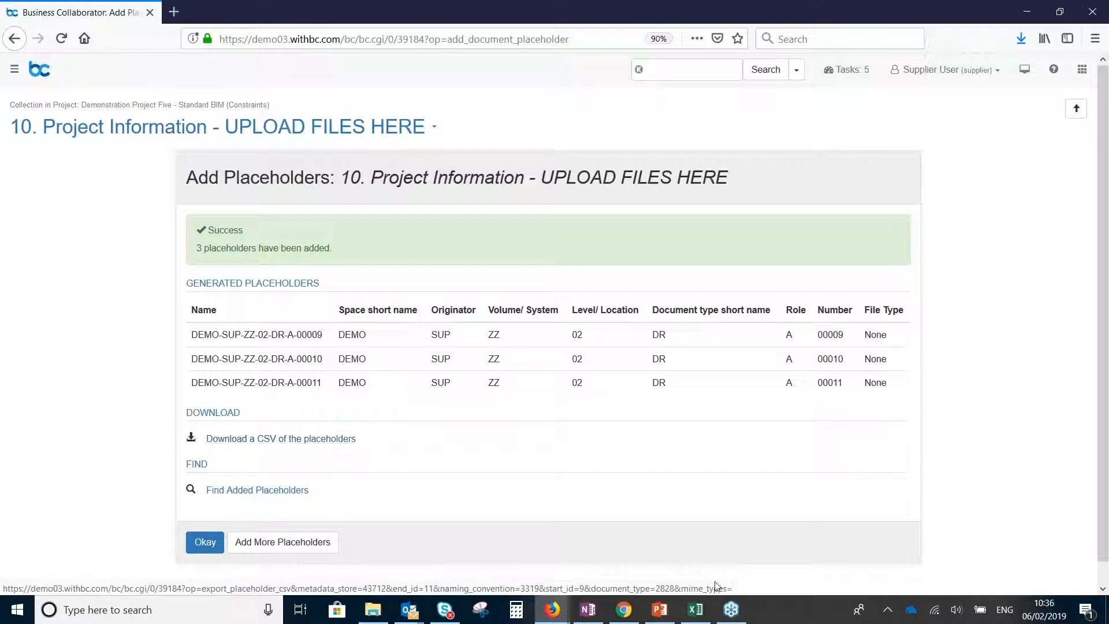
Look at the placeholders spreadsheet in Excel, then return to the browser and close the generated placeholders summary
{"action": "left_click", "coordinate": [702, 619]}
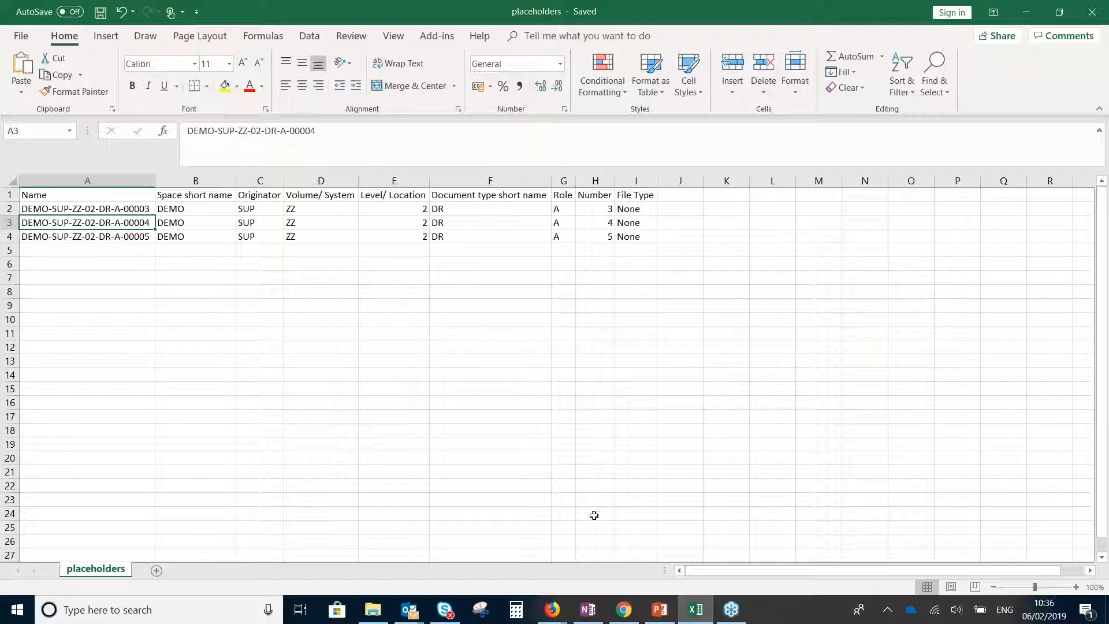
{"action": "mouse_move", "coordinate": [559, 617]}
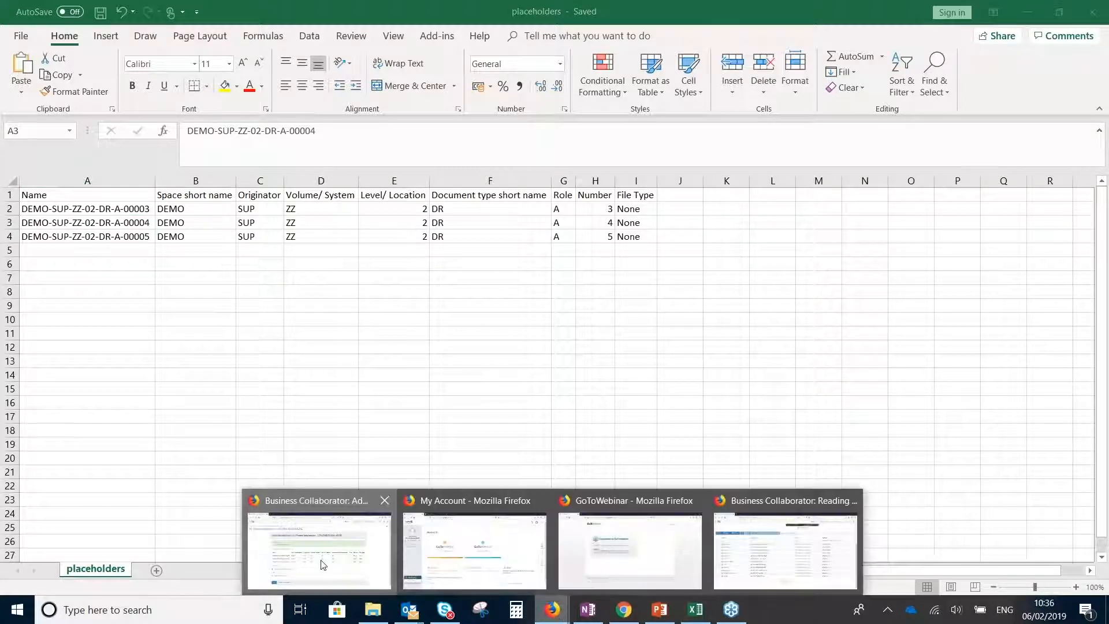
{"action": "left_click", "coordinate": [321, 565]}
{"action": "left_click", "coordinate": [205, 543]}
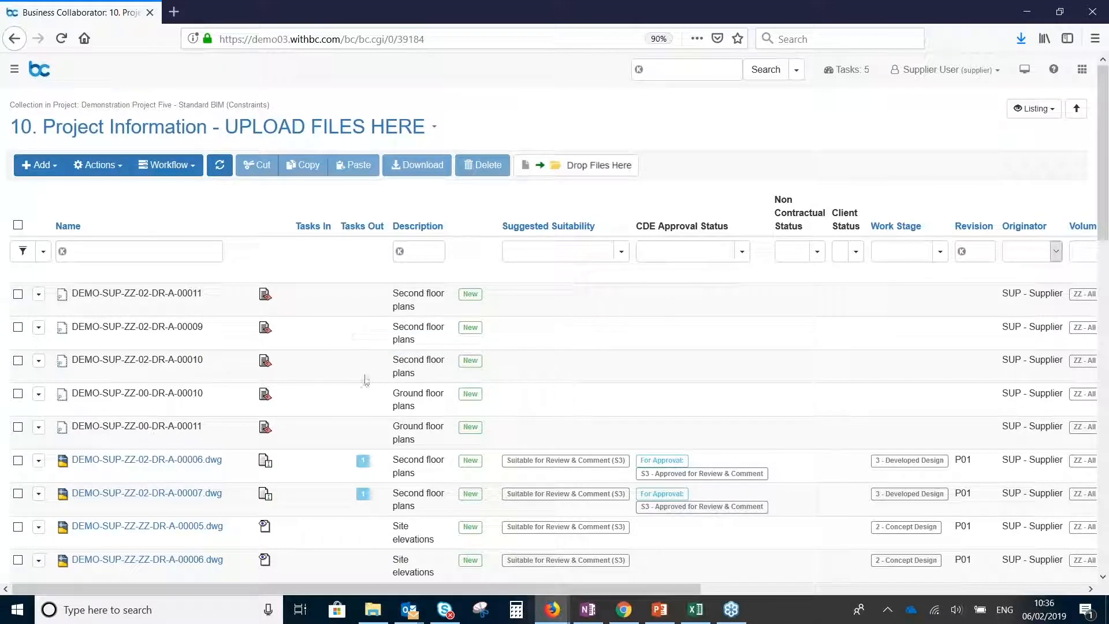
Upload DEMO-SUP-ZZ-00-DR-A-00010 and DEMO-SUP-ZZ-00-DR-A-00011 from the local Drawings folder in File Explorer to the Project Information collection
{"action": "mouse_move", "coordinate": [374, 619]}
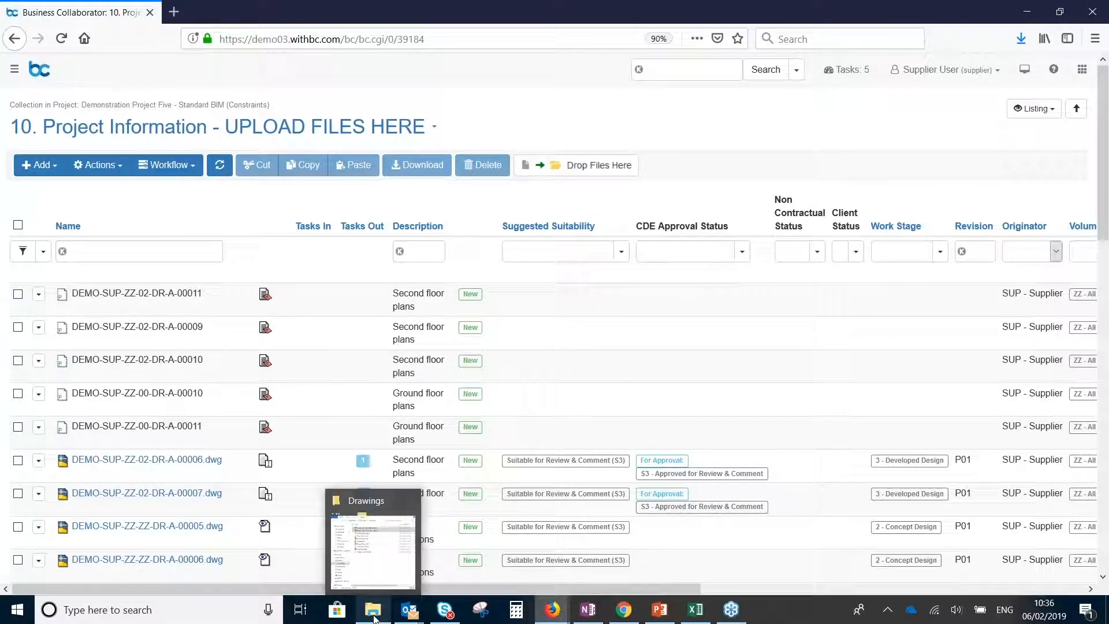
{"action": "left_click", "coordinate": [376, 549]}
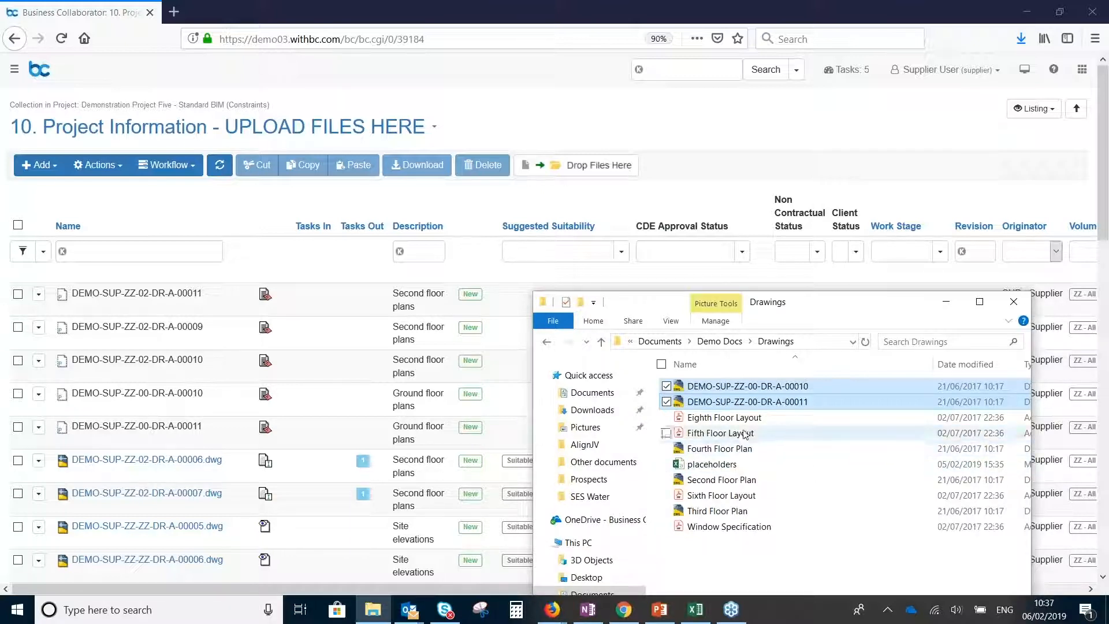
{"action": "double_click", "coordinate": [717, 403]}
{"action": "left_click", "coordinate": [745, 389], "text": "ctrl"}
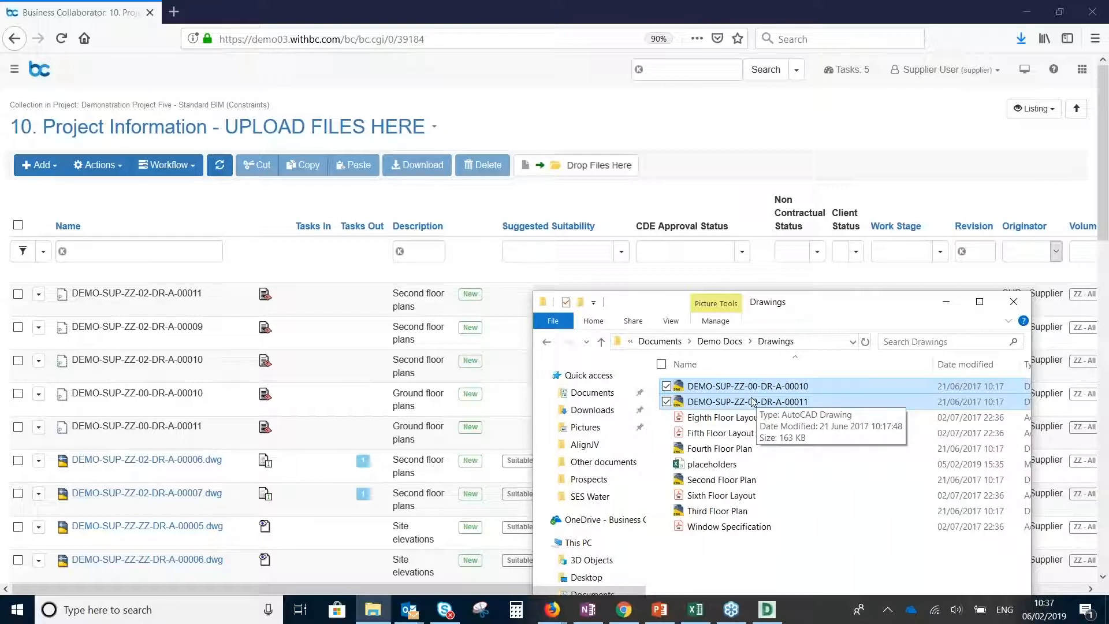
{"action": "mouse_move", "coordinate": [753, 401]}
{"action": "left_mouse_down"}
{"action": "mouse_move", "coordinate": [689, 209]}
{"action": "mouse_move", "coordinate": [598, 153]}
{"action": "mouse_move", "coordinate": [607, 168]}
{"action": "left_mouse_up"}
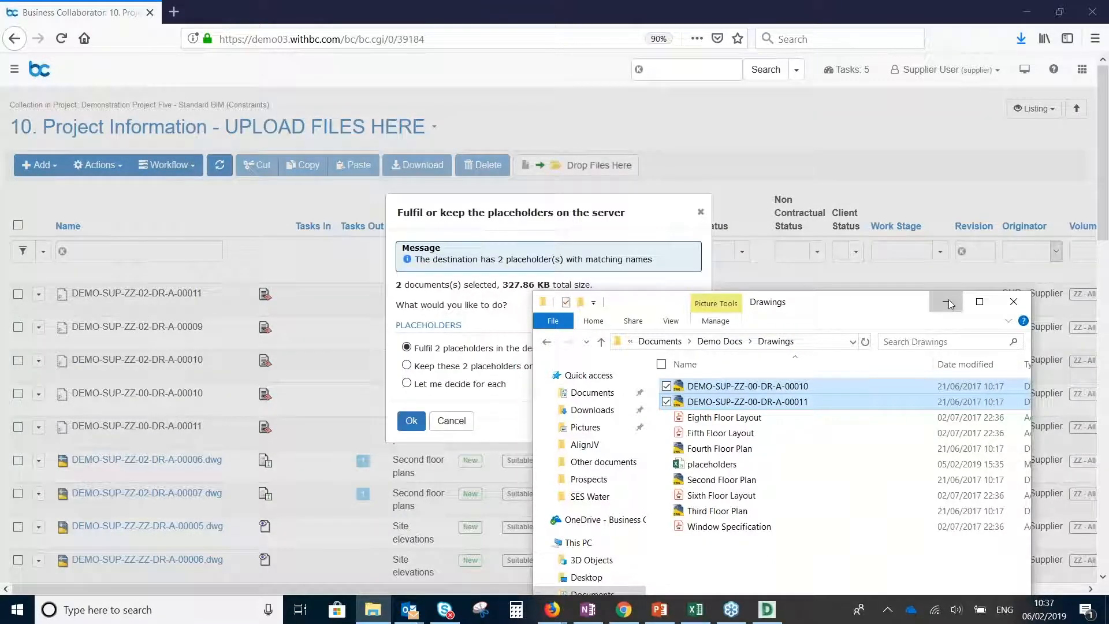
Minimize File Explorer and fulfil the 2 matching placeholders in the destination with the uploaded drawings
{"action": "left_click", "coordinate": [950, 304]}
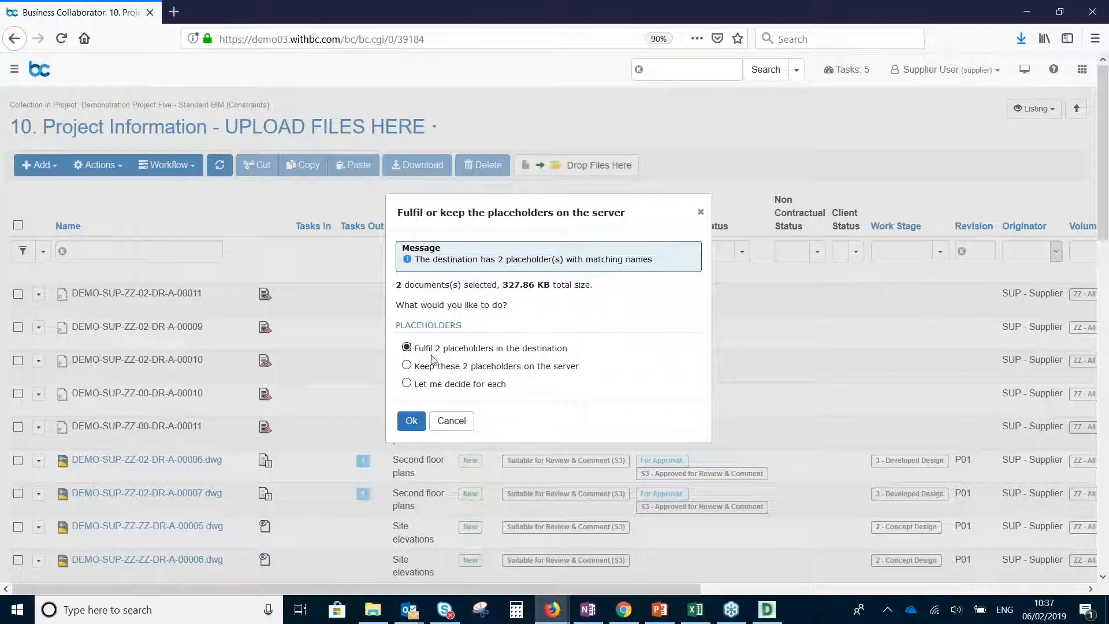
{"action": "left_click", "coordinate": [412, 424]}
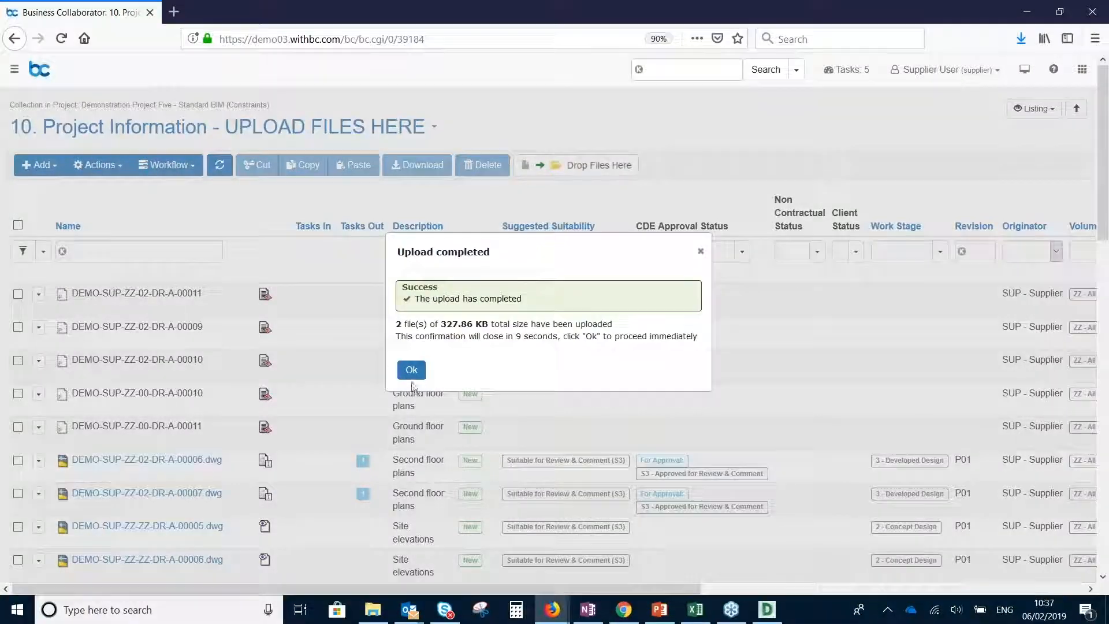
{"action": "left_click", "coordinate": [411, 374]}
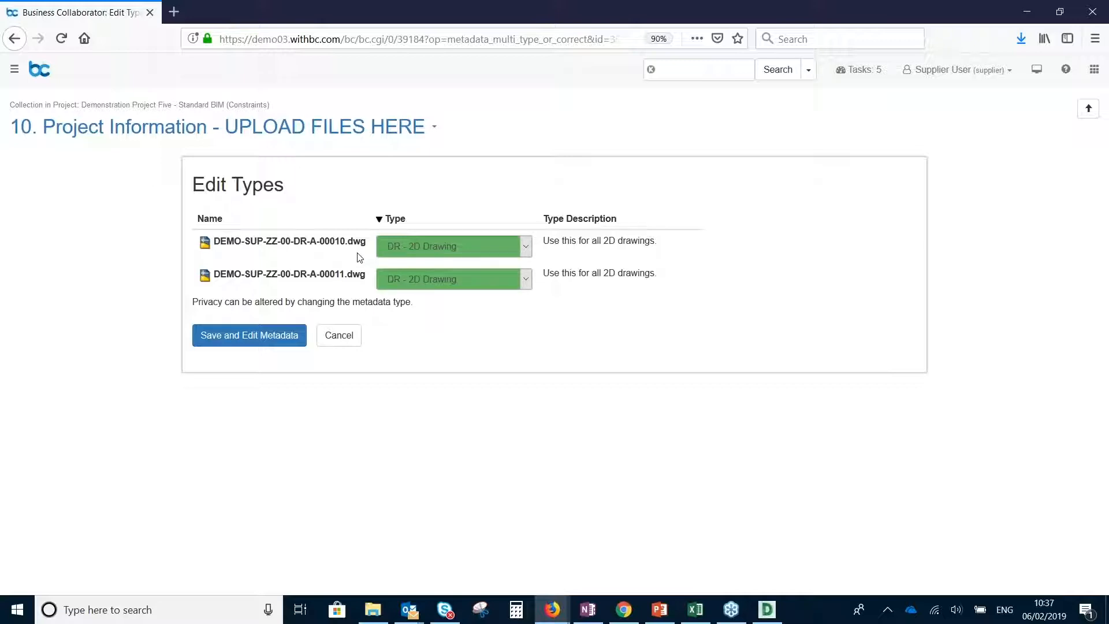
Save the DR - 2D Drawing type for both files and review their metadata fields
{"action": "left_click", "coordinate": [254, 341]}
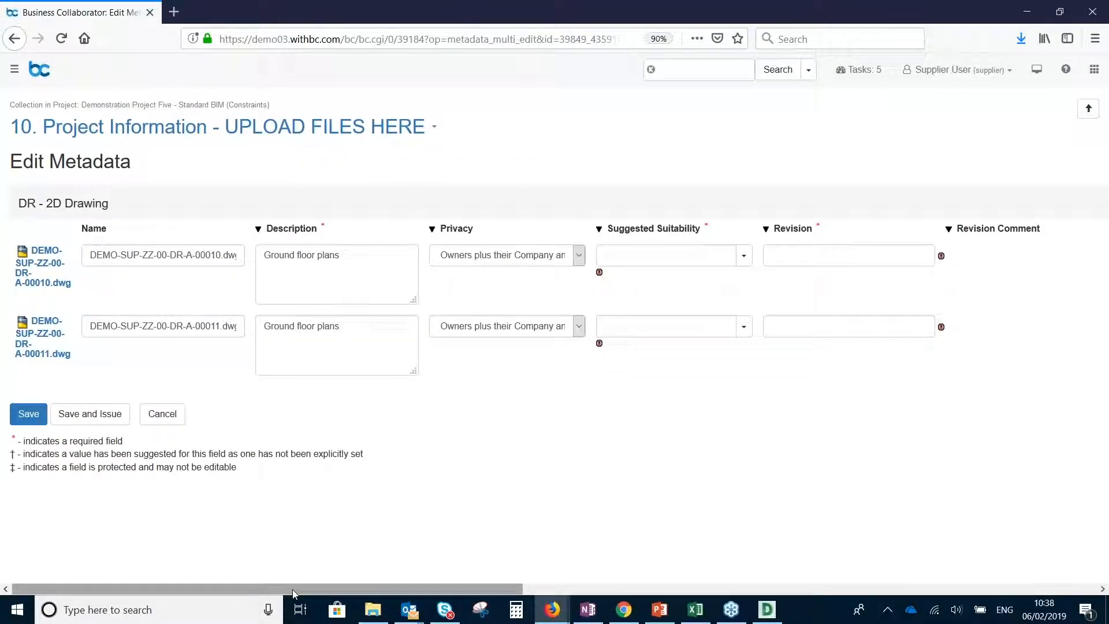
{"action": "left_click_drag", "start_coordinate": [295, 594], "coordinate": [882, 594]}
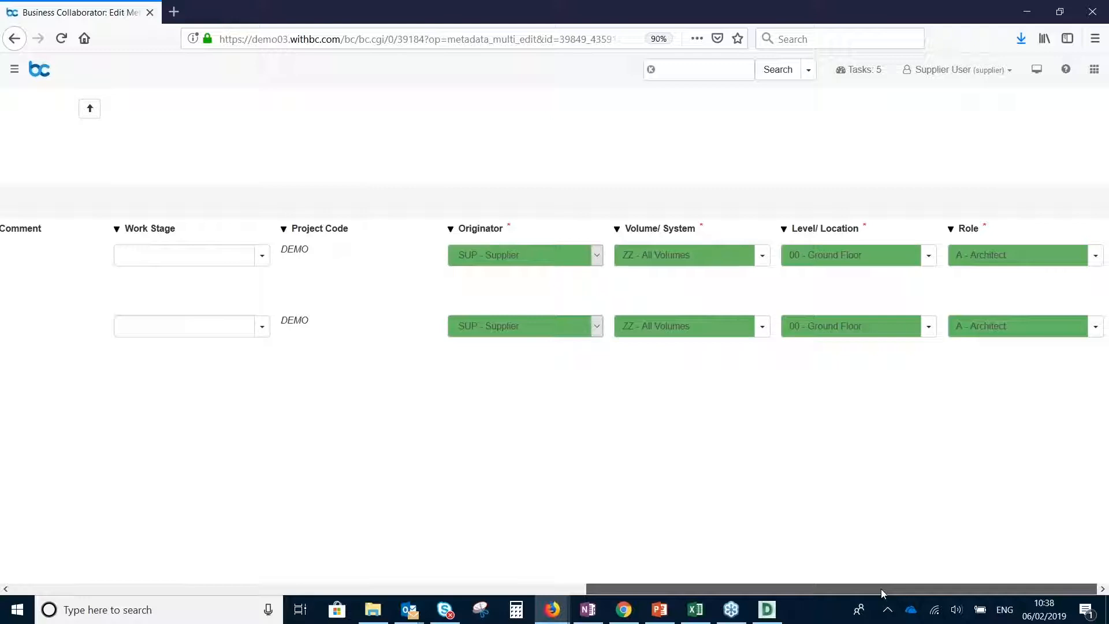
{"action": "left_click_drag", "start_coordinate": [881, 594], "coordinate": [284, 606]}
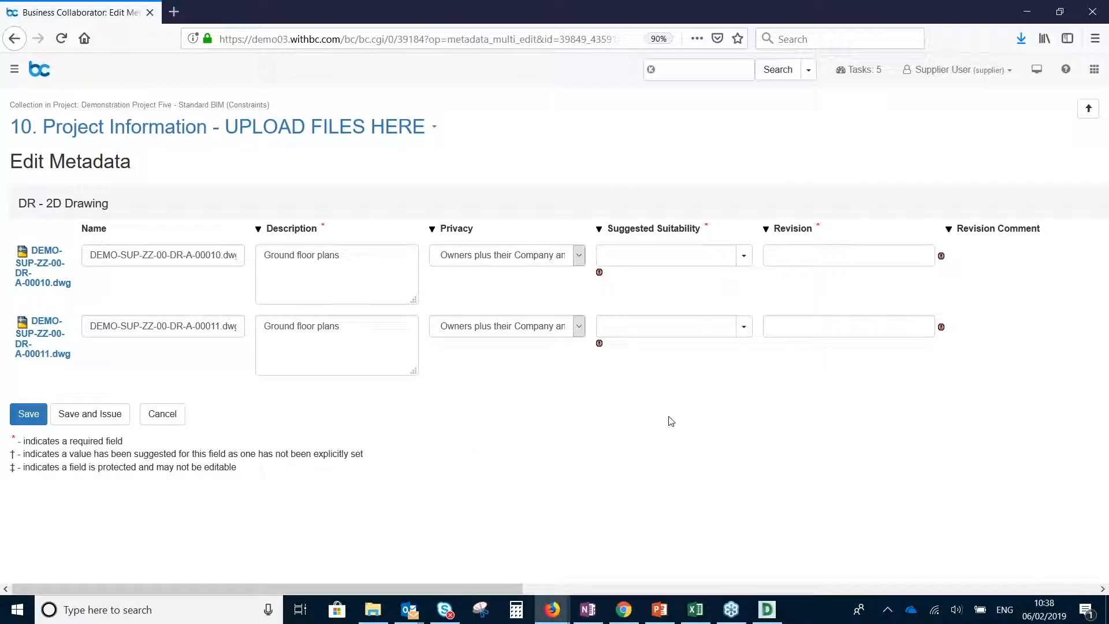
Set both drawings' suggested suitability to Suitable for Review & Comment (S3) and their revision to P01
{"action": "left_click", "coordinate": [745, 257]}
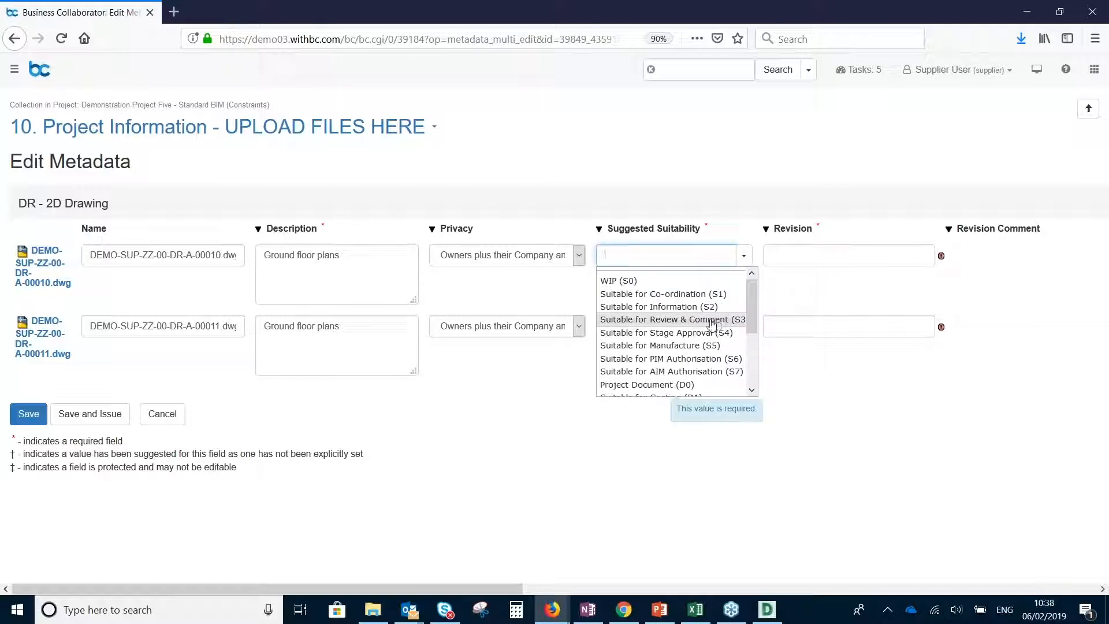
{"action": "left_click", "coordinate": [670, 319]}
{"action": "left_click", "coordinate": [599, 229]}
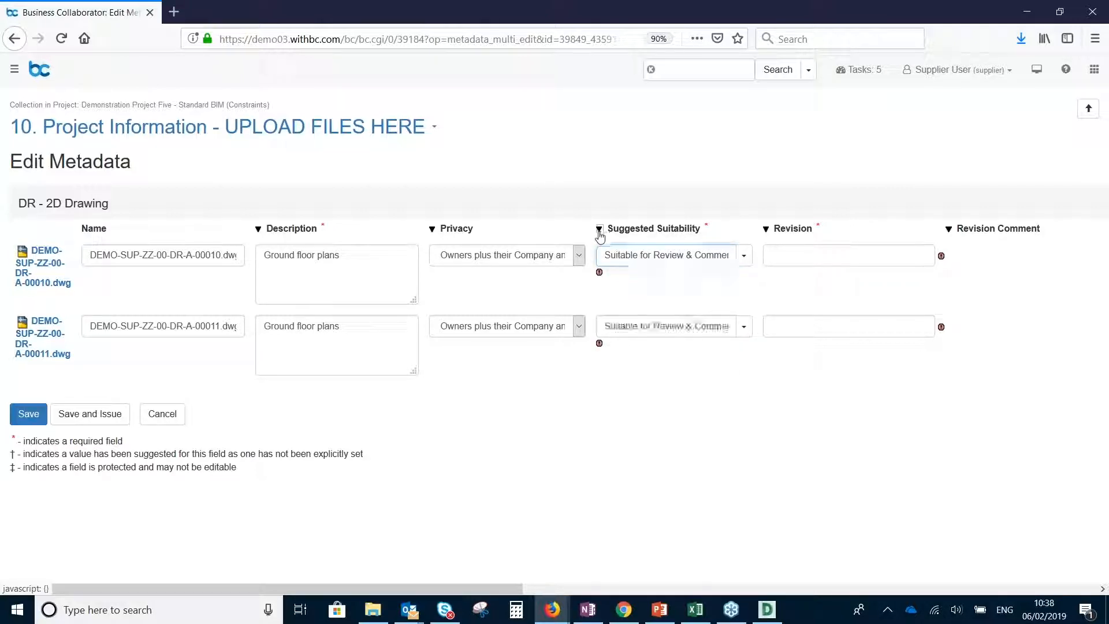
{"action": "left_click", "coordinate": [794, 256]}
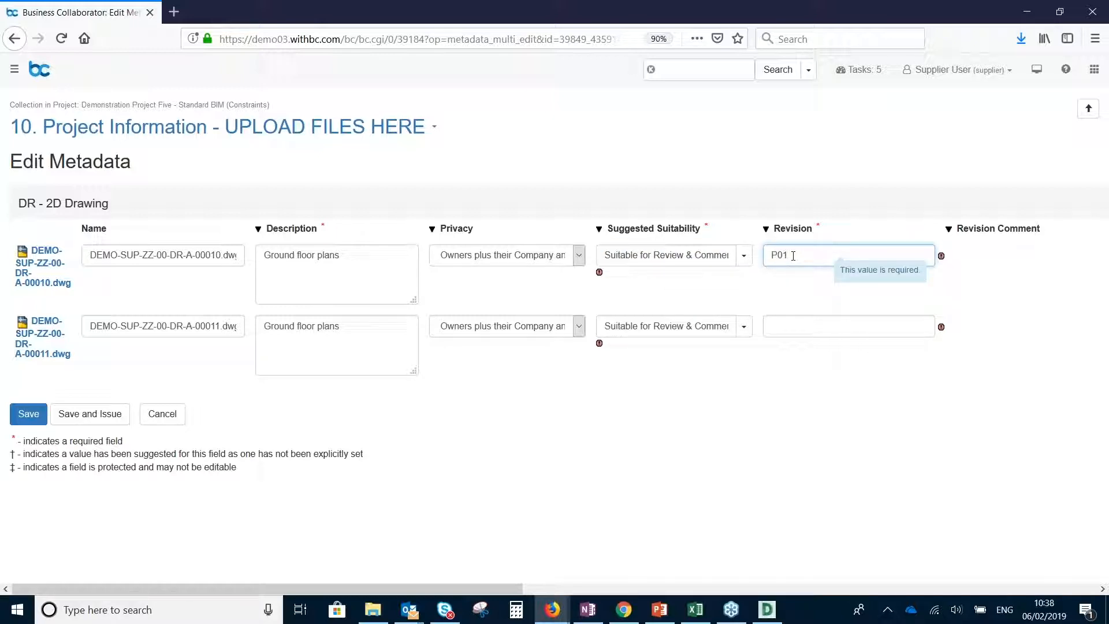
{"action": "left_click", "coordinate": [765, 229]}
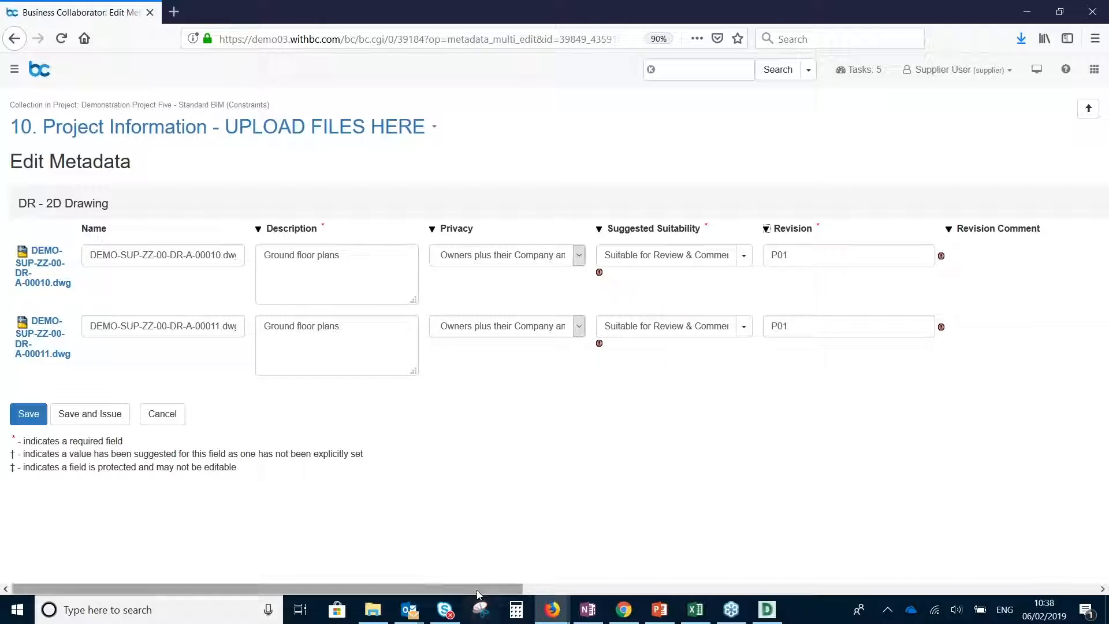
Set the work stage of both drawings to 2 - Concept Design and save the metadata
{"action": "left_click", "coordinate": [638, 588]}
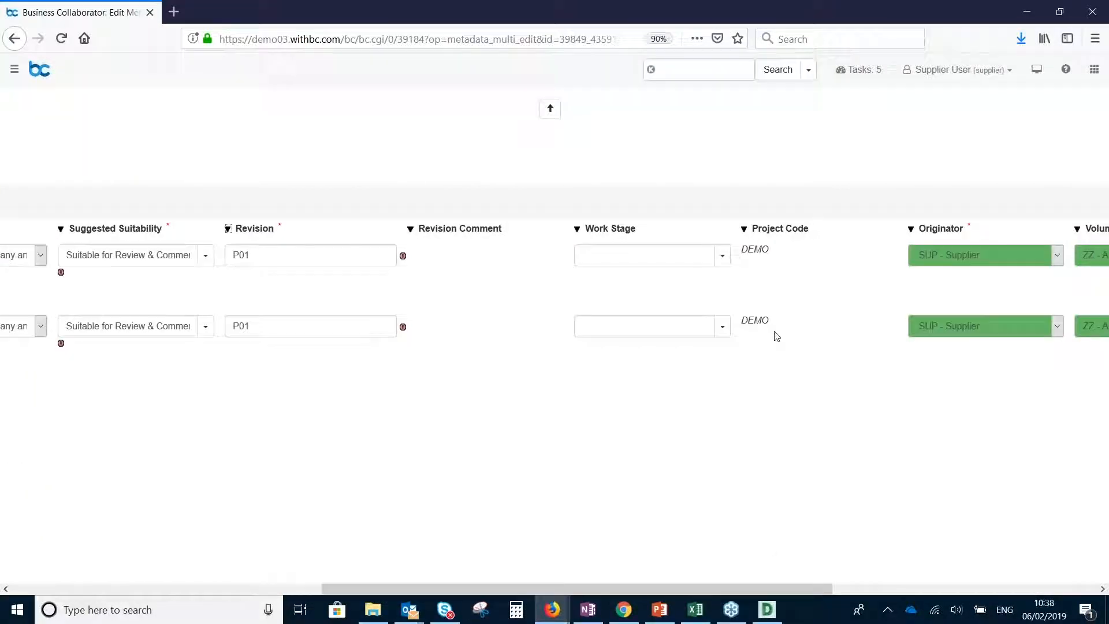
{"action": "left_click", "coordinate": [723, 255]}
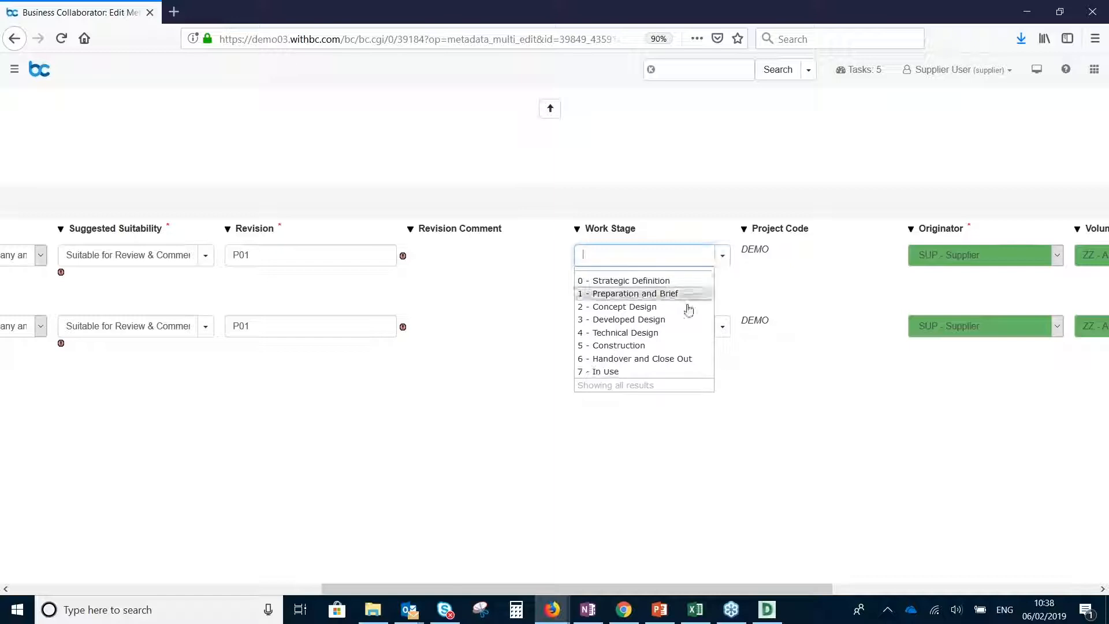
{"action": "left_click", "coordinate": [671, 307]}
{"action": "left_click", "coordinate": [578, 229]}
{"action": "left_click_drag", "start_coordinate": [717, 589], "coordinate": [406, 590]}
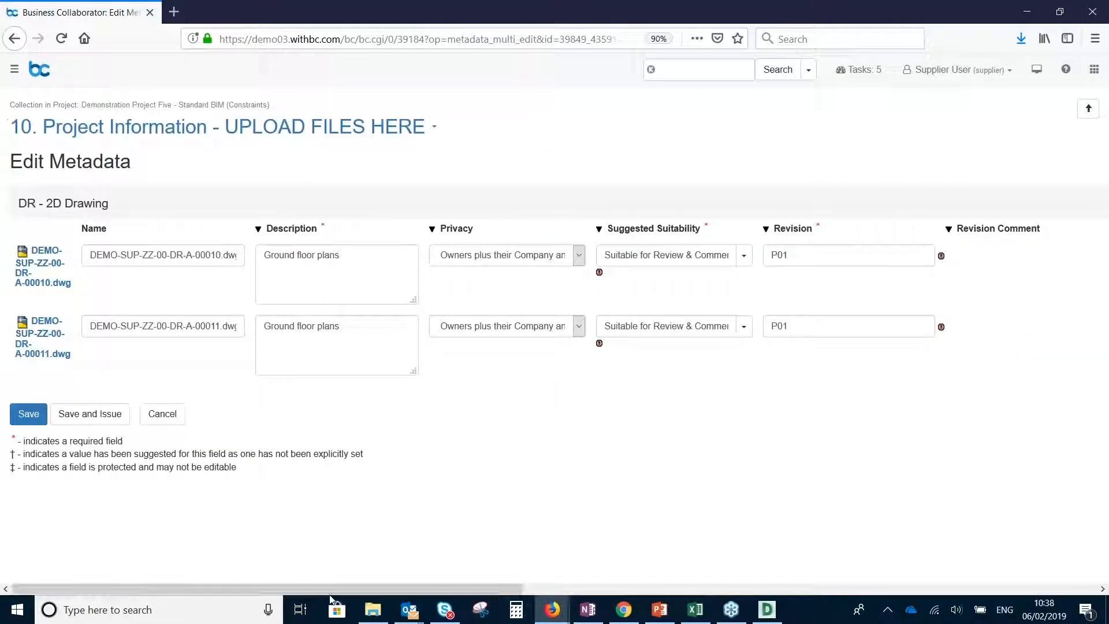
{"action": "left_click", "coordinate": [23, 415]}
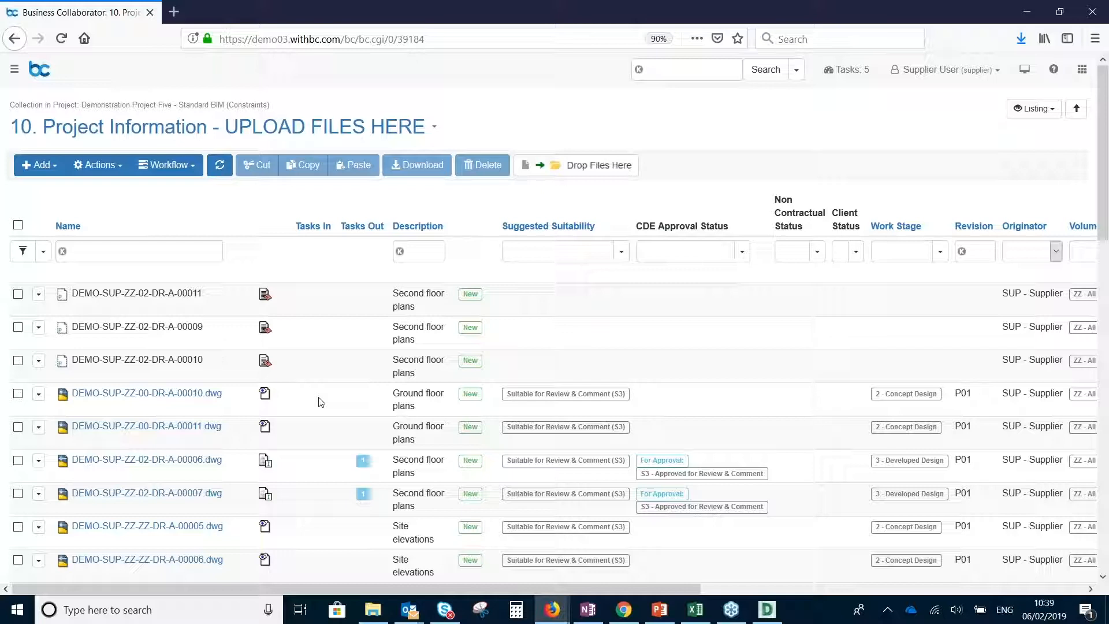
Add the drawing DEMO-SUP-ZZ-00-DR-A-00010.dwg to a new SHARED issue of type 01 - SHARE - Check, Review and Approve Transmittal
{"action": "left_click", "coordinate": [18, 394]}
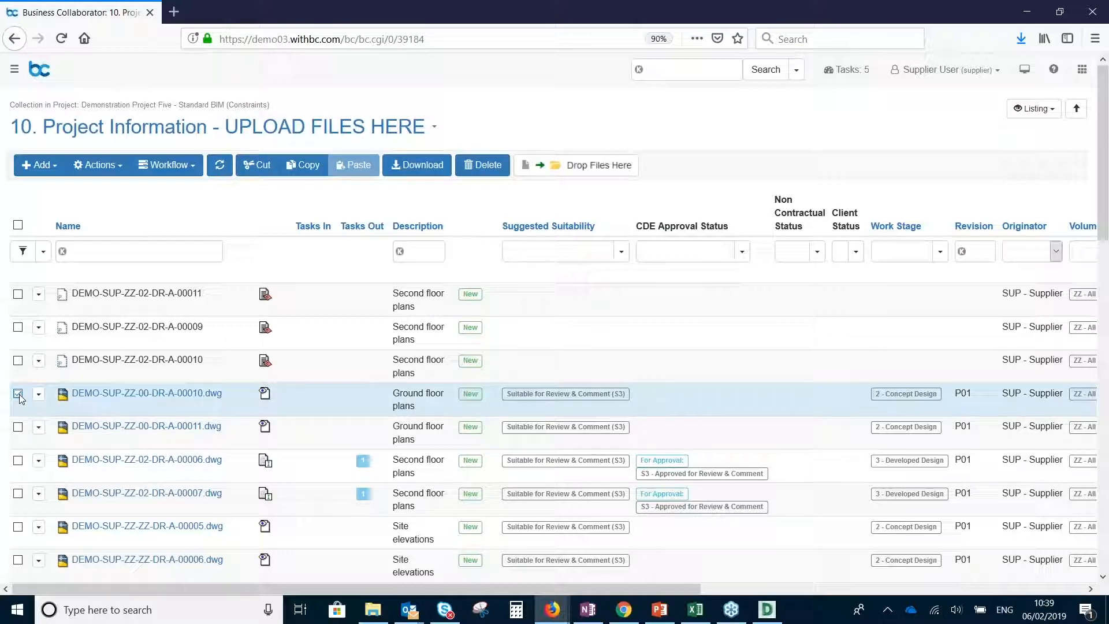
{"action": "left_click", "coordinate": [18, 428]}
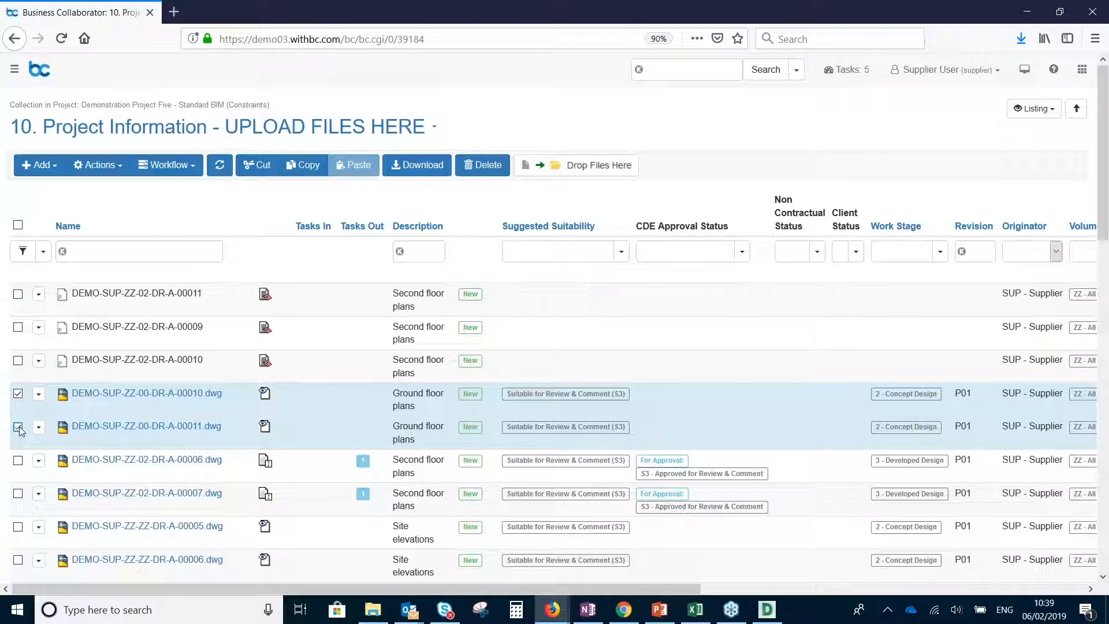
{"action": "left_click", "coordinate": [19, 427]}
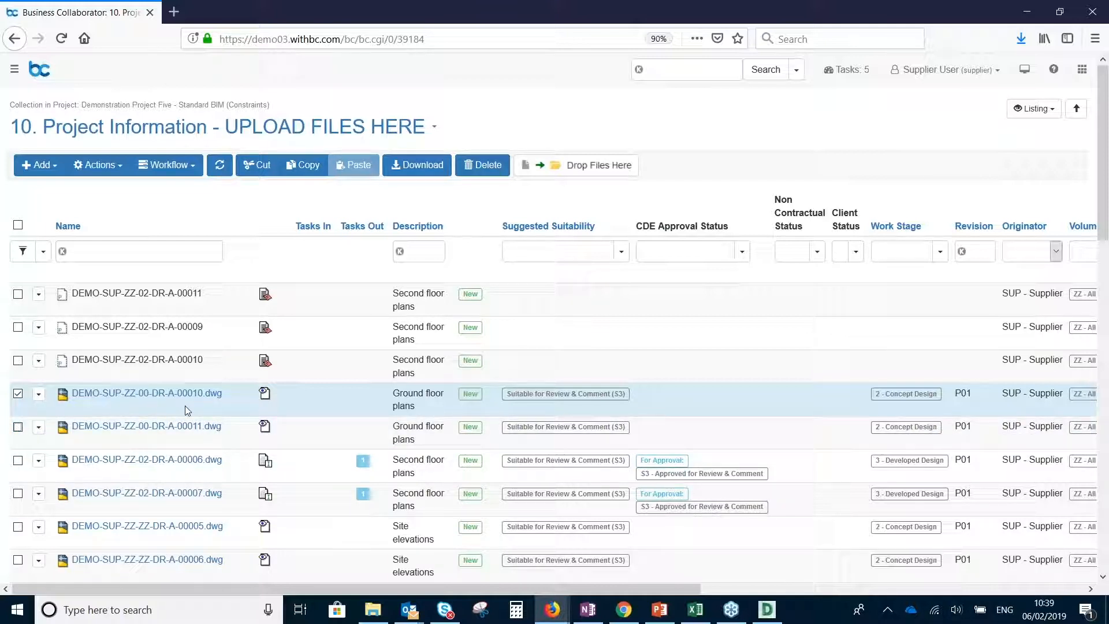
{"action": "left_click", "coordinate": [180, 169]}
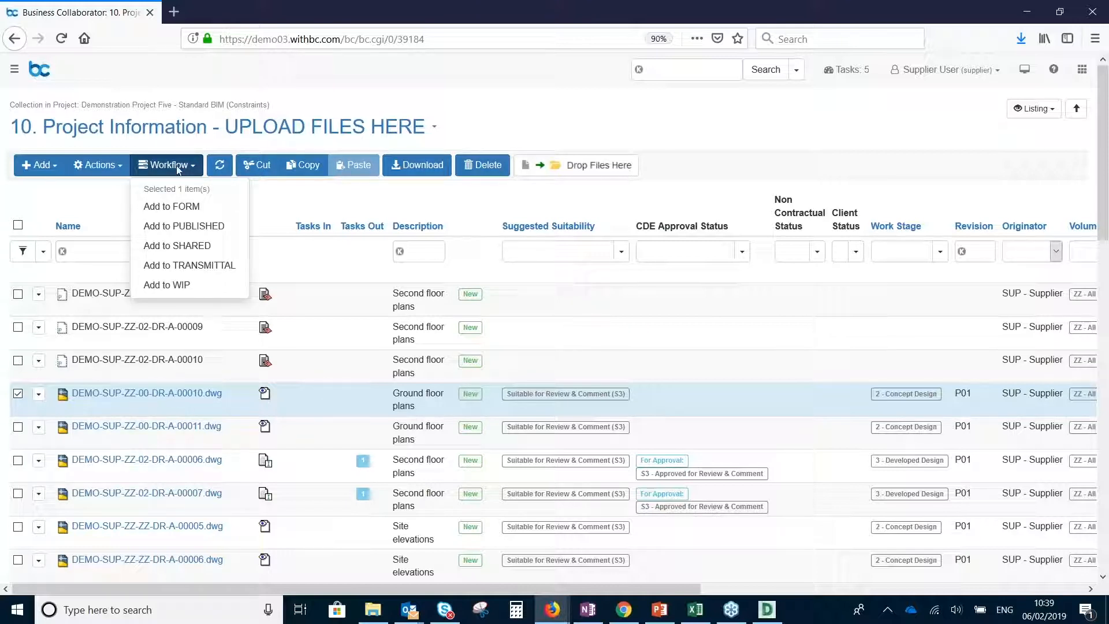
{"action": "left_click", "coordinate": [194, 247]}
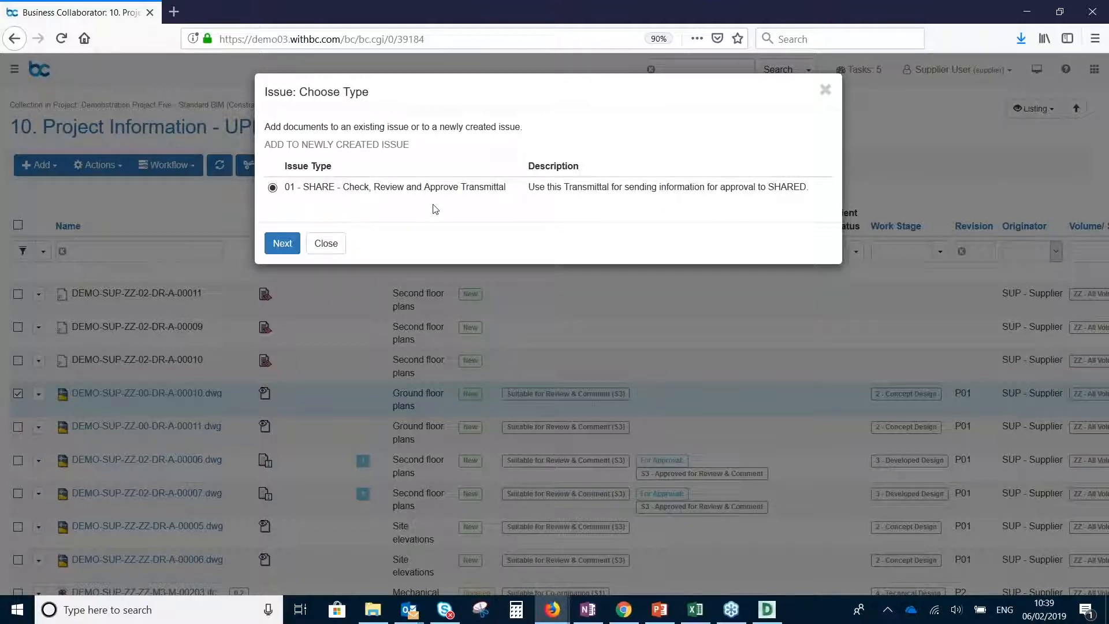
{"action": "left_click", "coordinate": [285, 249]}
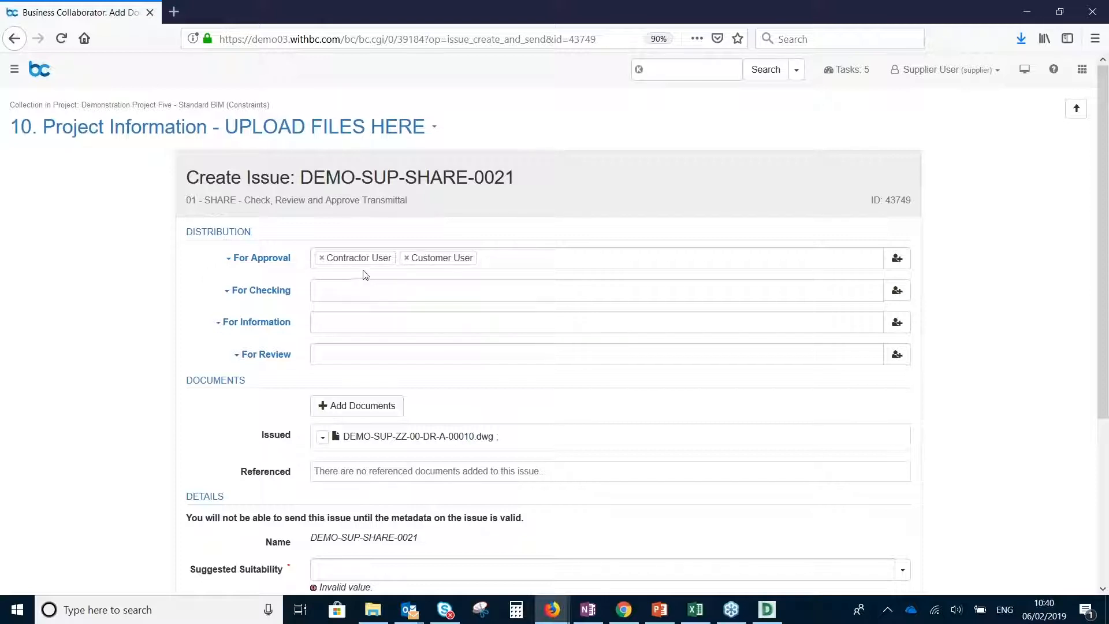
Remove Customer User from the For Approval distribution and review the remaining approver's settings in the user picker
{"action": "left_click", "coordinate": [407, 258]}
{"action": "left_click", "coordinate": [133, 278]}
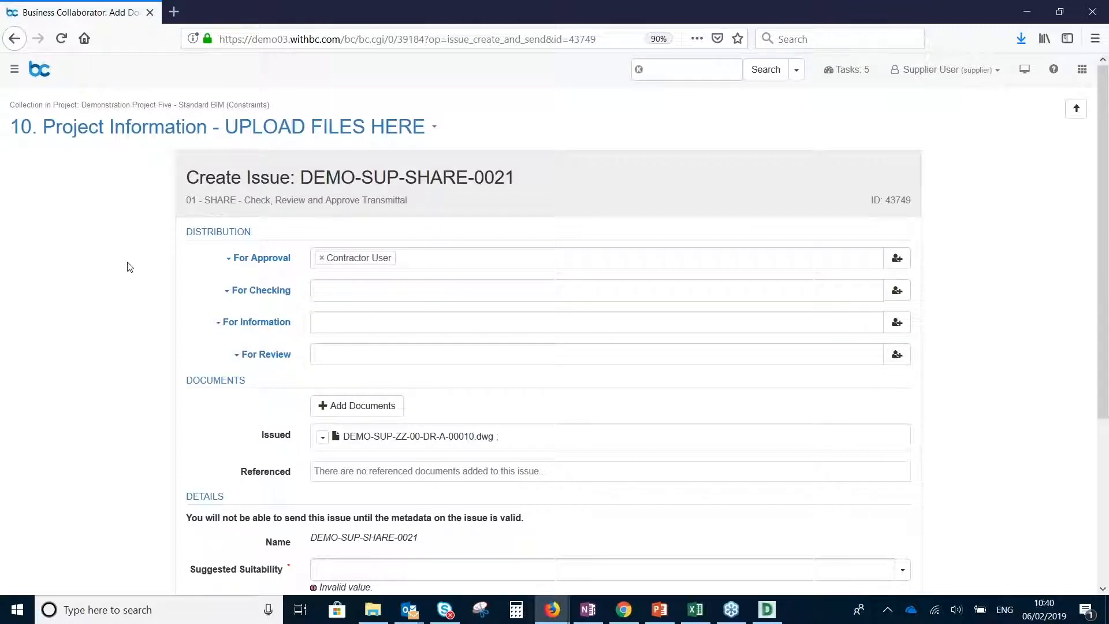
{"action": "left_click", "coordinate": [904, 266]}
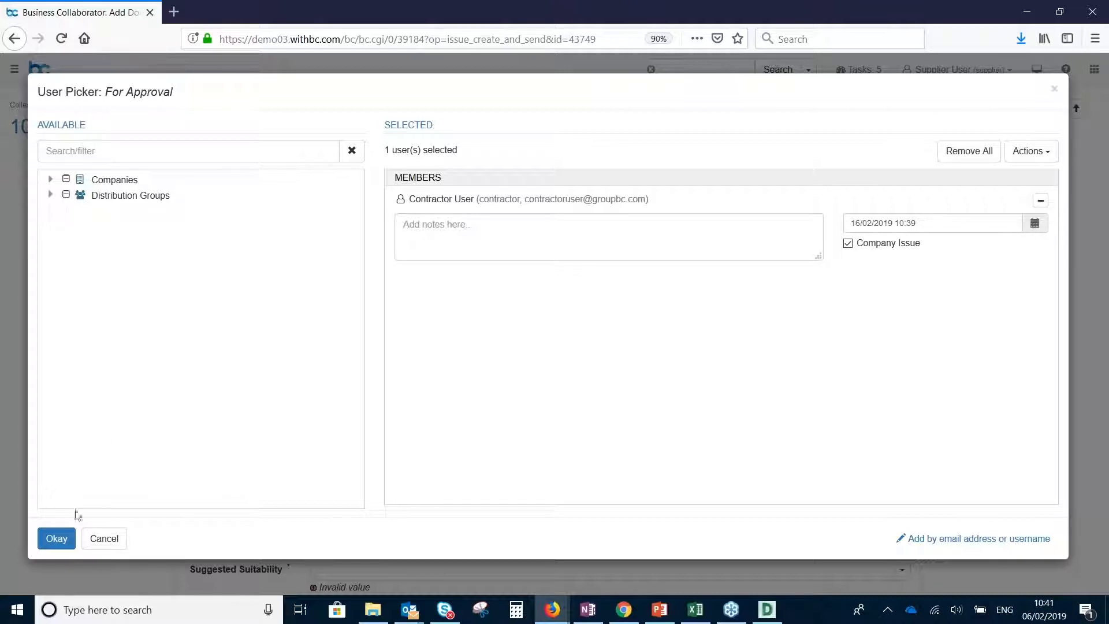
{"action": "left_click", "coordinate": [65, 543]}
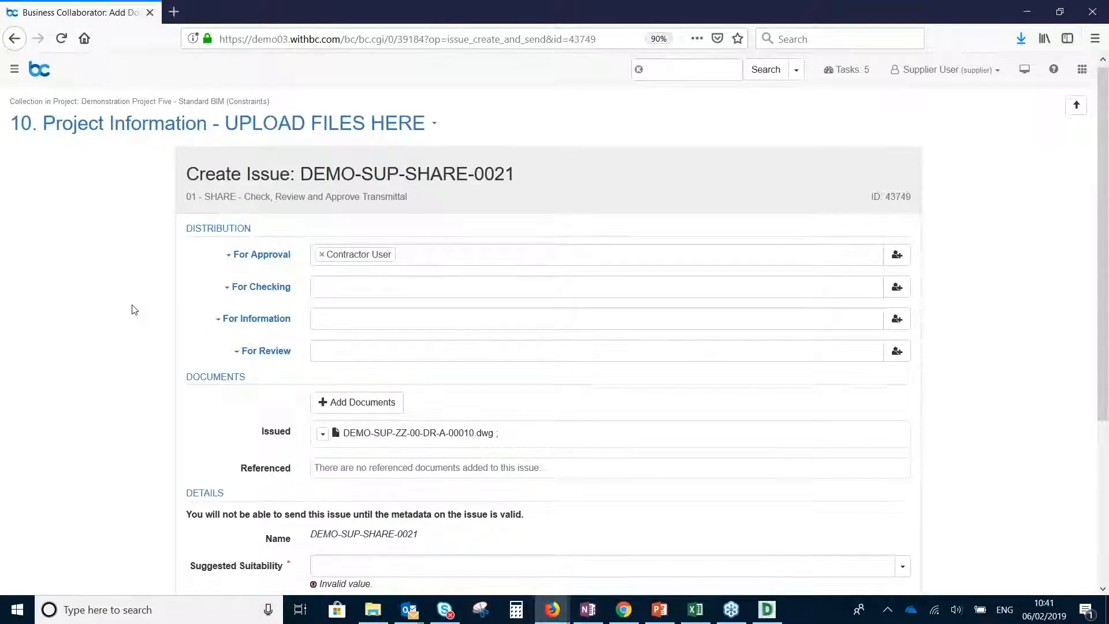
Set the issue's suggested suitability to Suitable for Review & Comment (S3), enter the description "Please approve" and send it
{"action": "scroll", "coordinate": [131, 310], "scroll_direction": "down", "scroll_amount": 2}
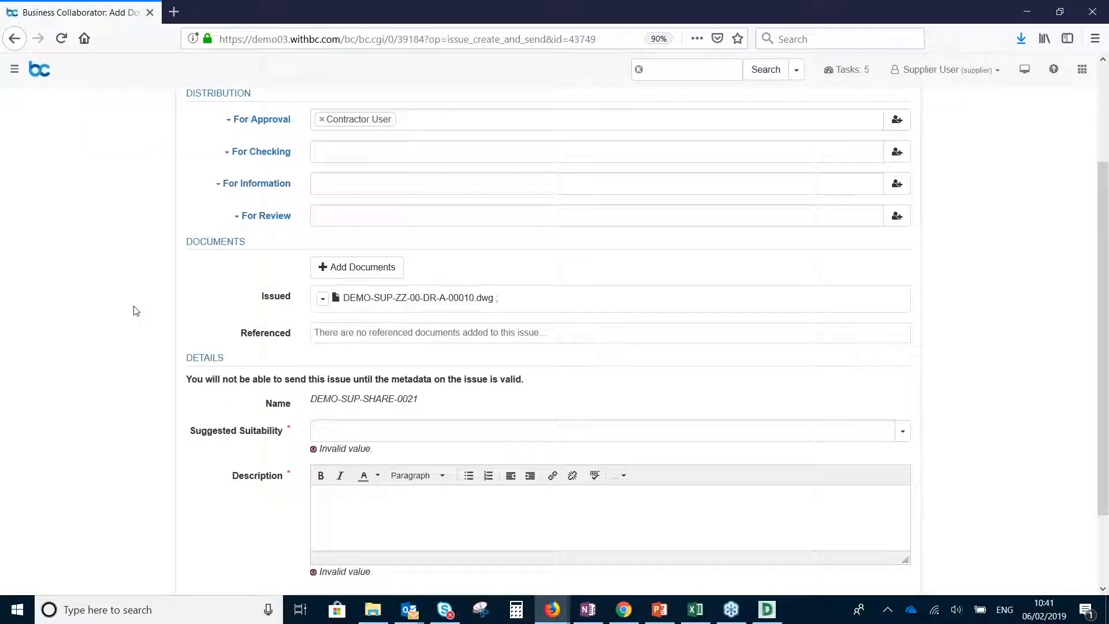
{"action": "scroll", "coordinate": [133, 310], "scroll_direction": "down", "scroll_amount": 1}
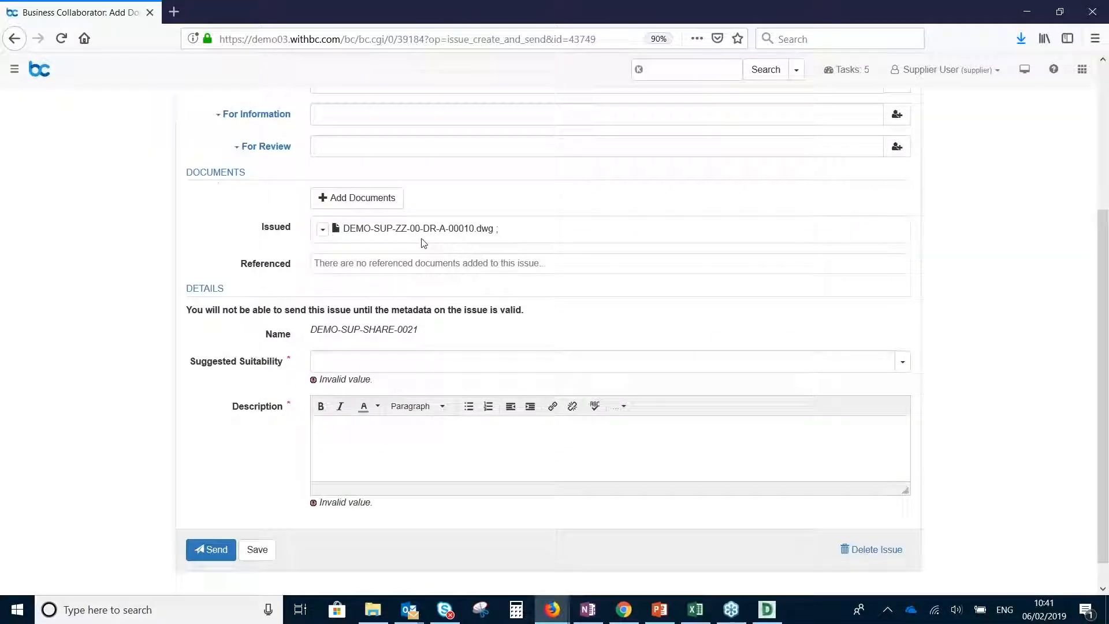
{"action": "scroll", "coordinate": [424, 242], "scroll_direction": "down", "scroll_amount": 1}
{"action": "left_click", "coordinate": [902, 361]}
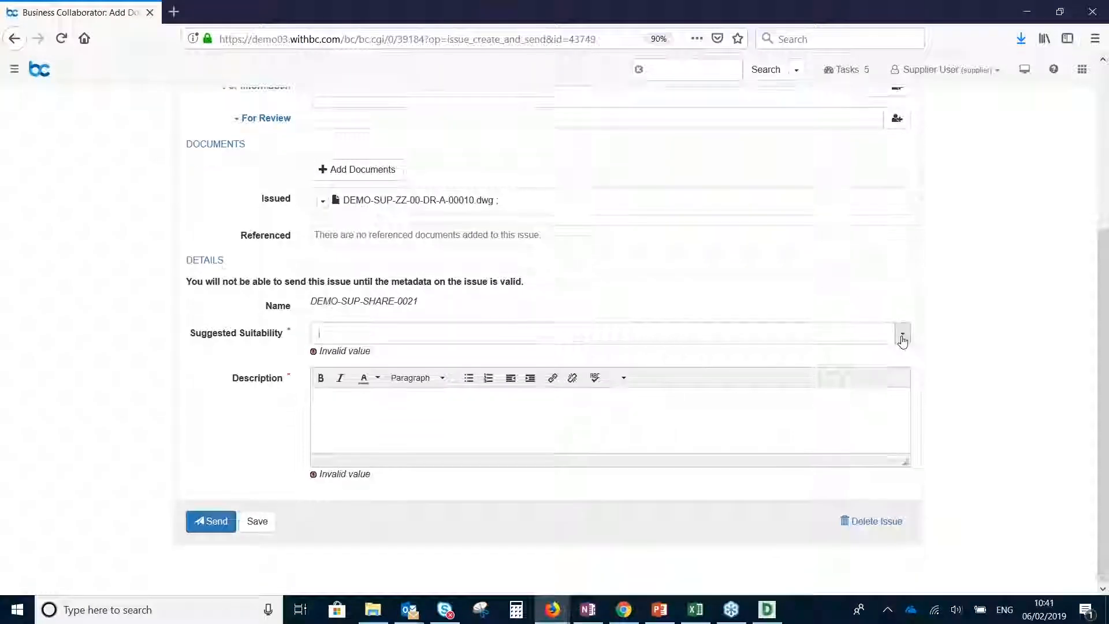
{"action": "left_click", "coordinate": [678, 409]}
{"action": "left_click", "coordinate": [392, 427]}
{"action": "type", "text": "Please approve"}
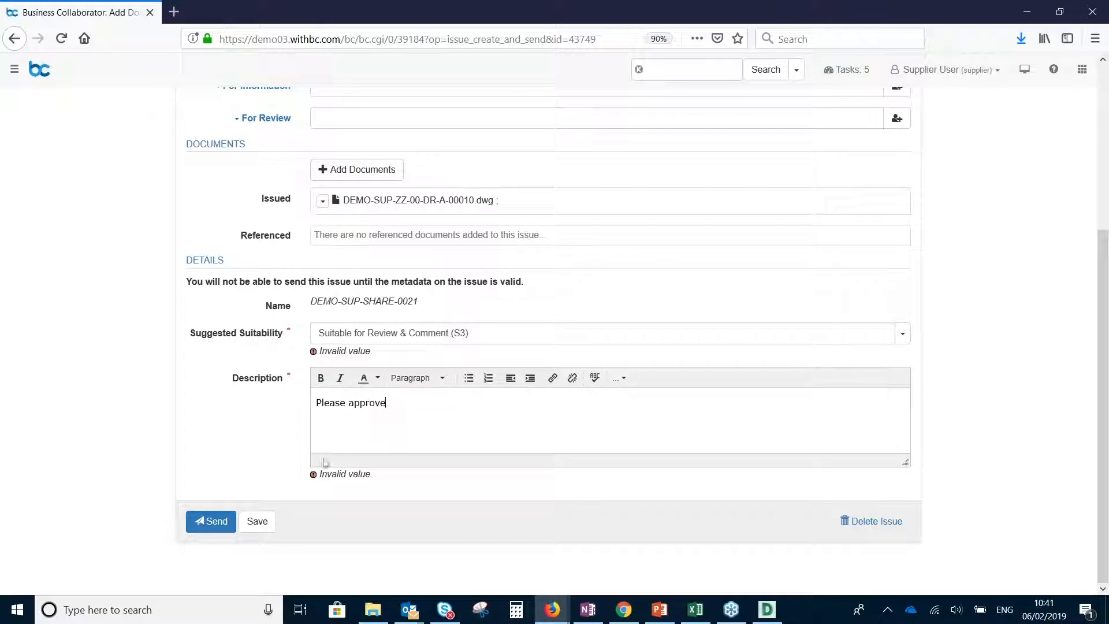
{"action": "left_click", "coordinate": [214, 522]}
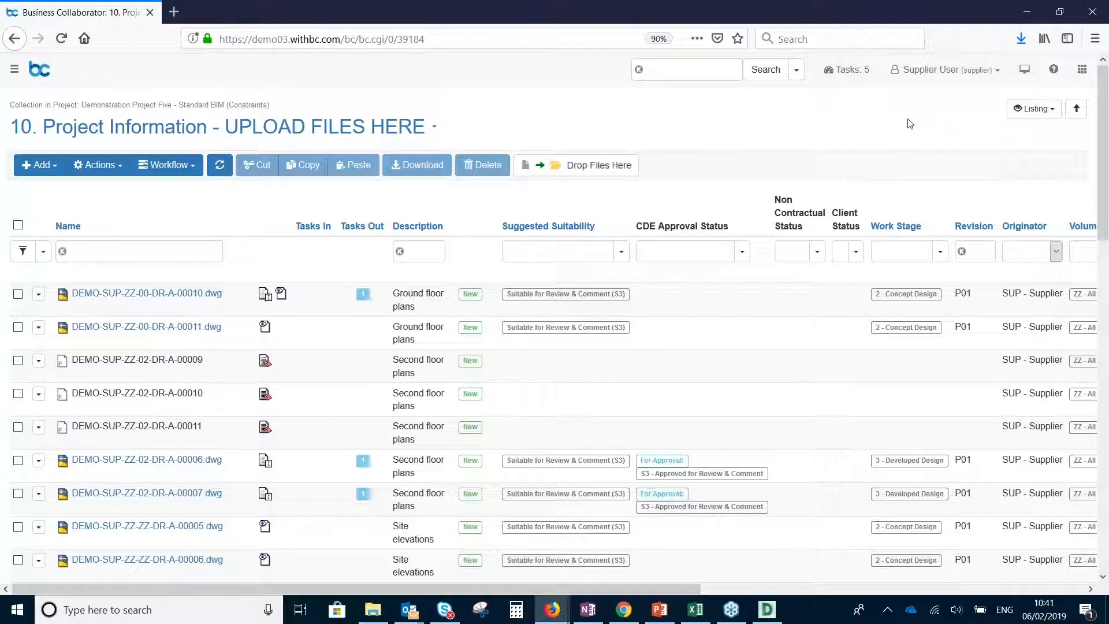
Log out of the supplier account and log in with the saved contractor username and account password
{"action": "left_click", "coordinate": [944, 79]}
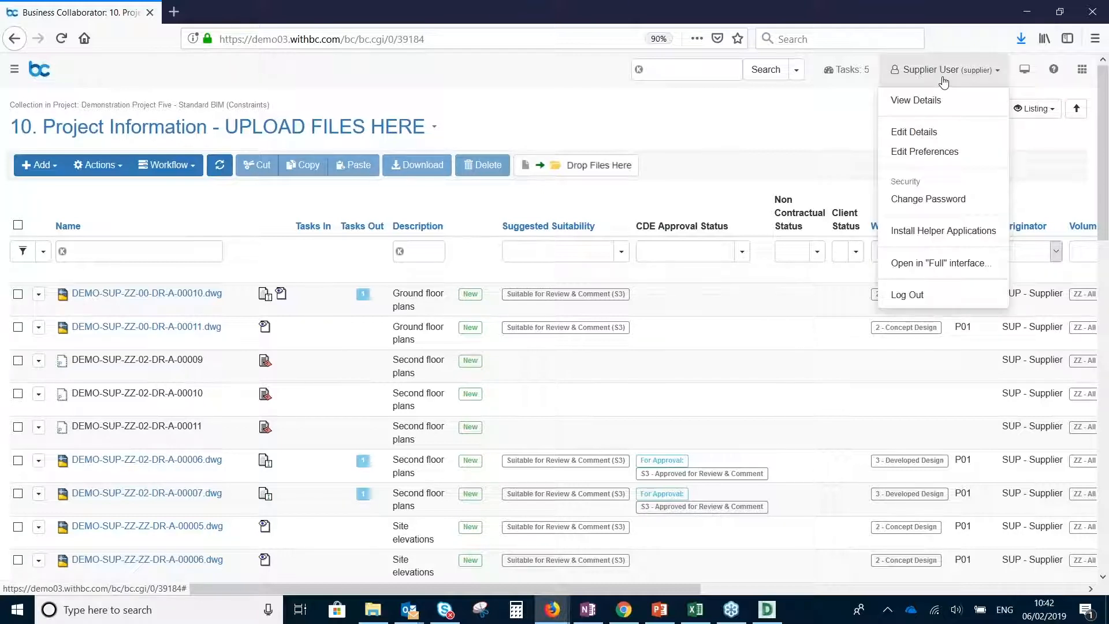
{"action": "left_click", "coordinate": [928, 296]}
{"action": "left_click", "coordinate": [260, 223]}
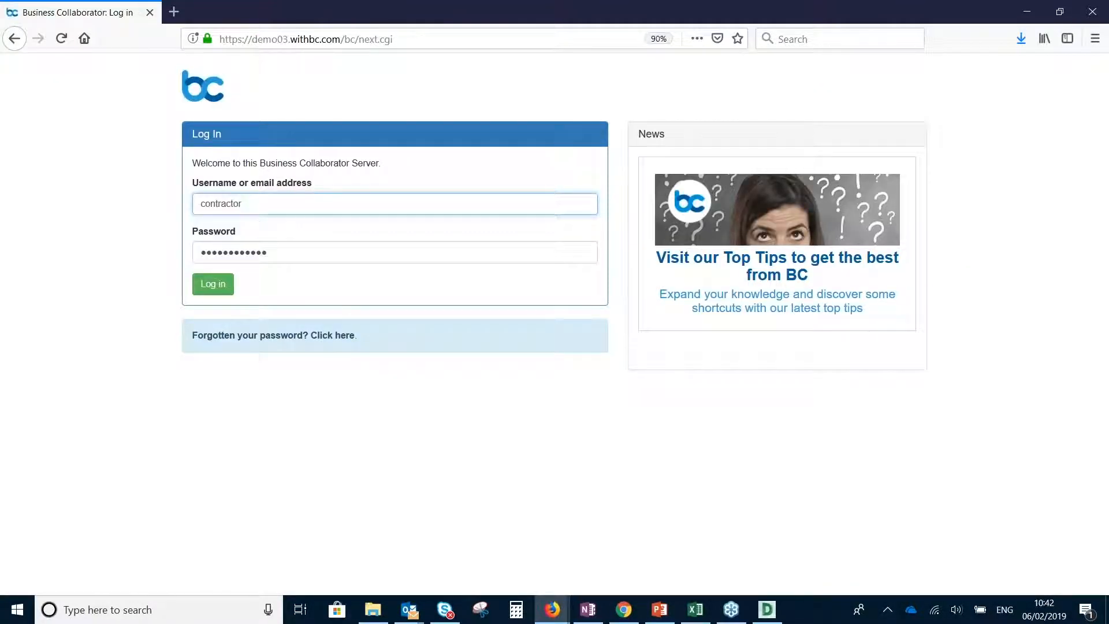
{"action": "left_click", "coordinate": [213, 285]}
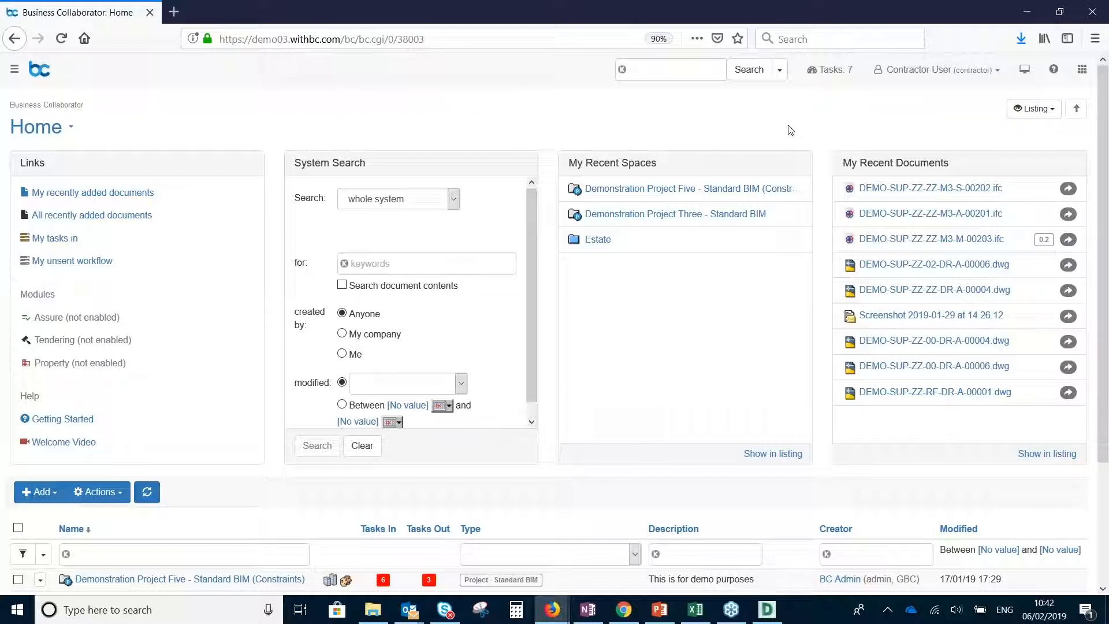
Go to Demonstration Project Five - Standard BIM (Constraints) and open the received issue DEMO-SUP-SHARE-0021 from My Issues In
{"action": "left_click", "coordinate": [734, 192]}
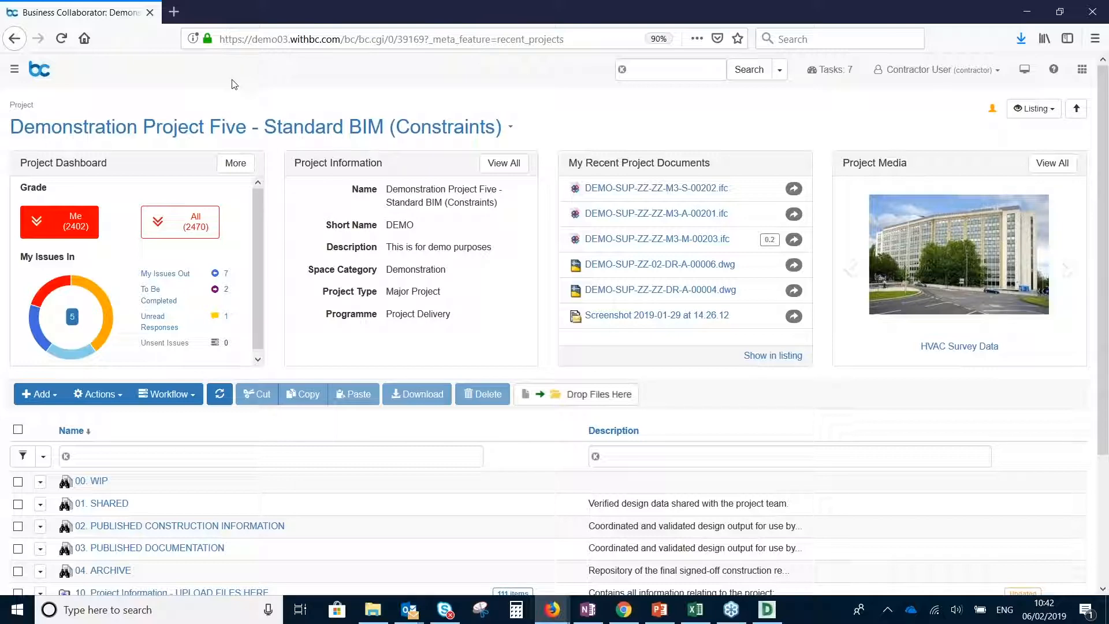
{"action": "mouse_move", "coordinate": [76, 363]}
{"action": "left_click", "coordinate": [76, 363]}
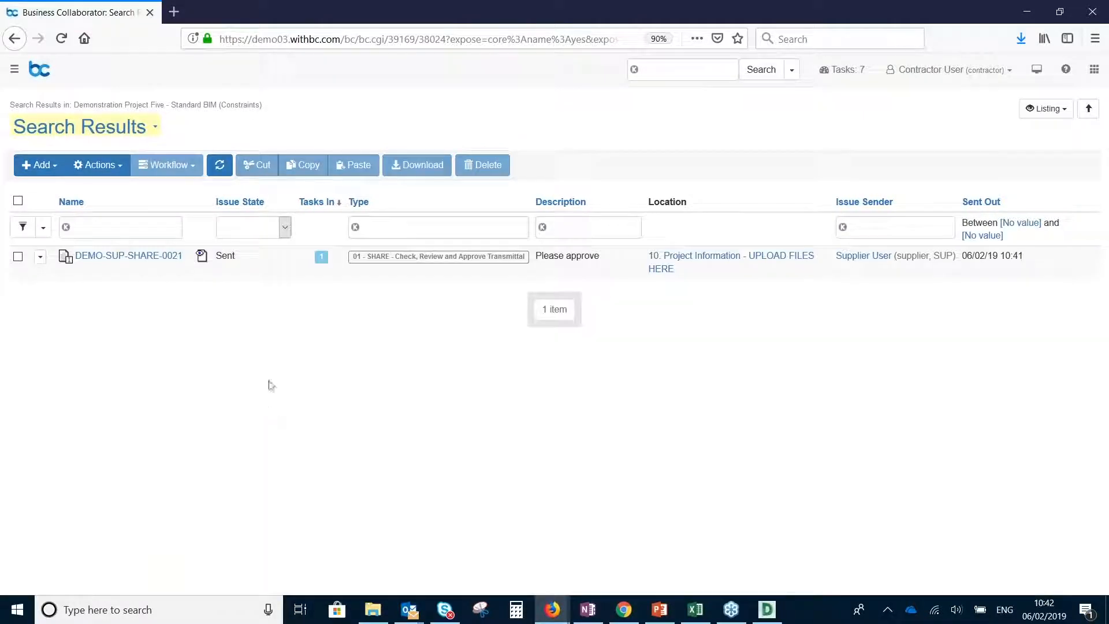
{"action": "left_click", "coordinate": [123, 258]}
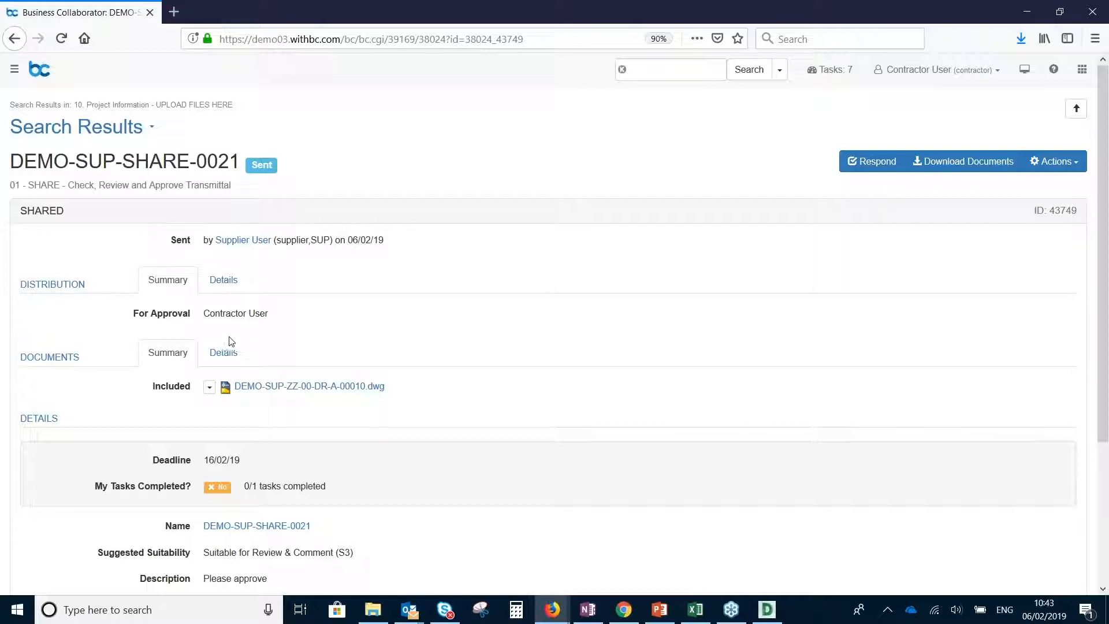
Examine the issue's distribution details, deadline, suggested suitability and description
{"action": "left_click", "coordinate": [226, 281]}
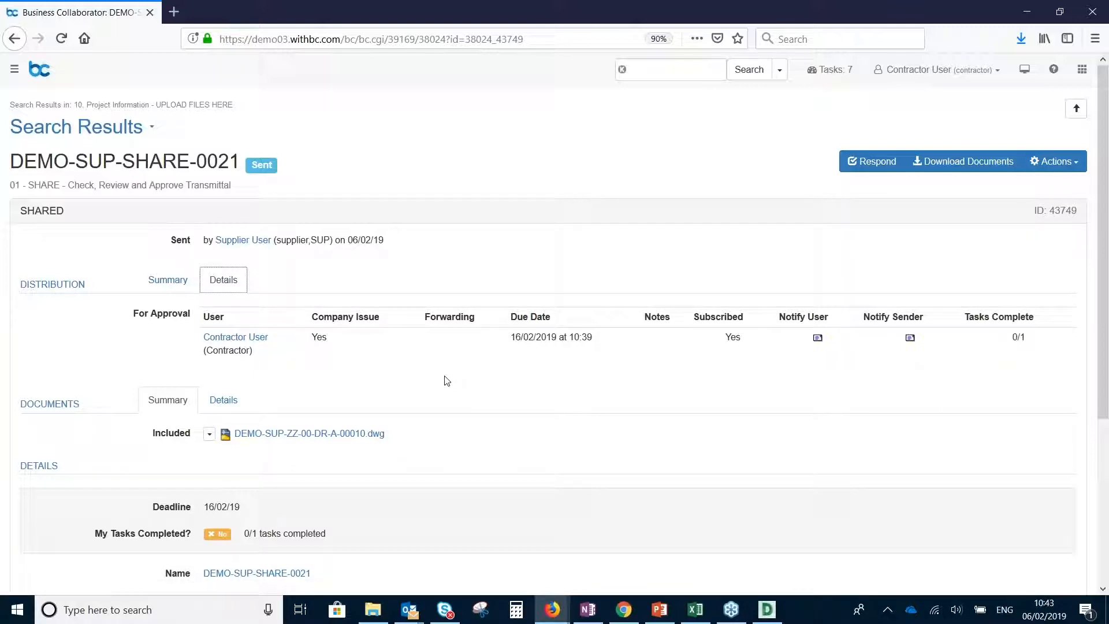
{"action": "scroll", "coordinate": [448, 371], "scroll_direction": "down", "scroll_amount": 4}
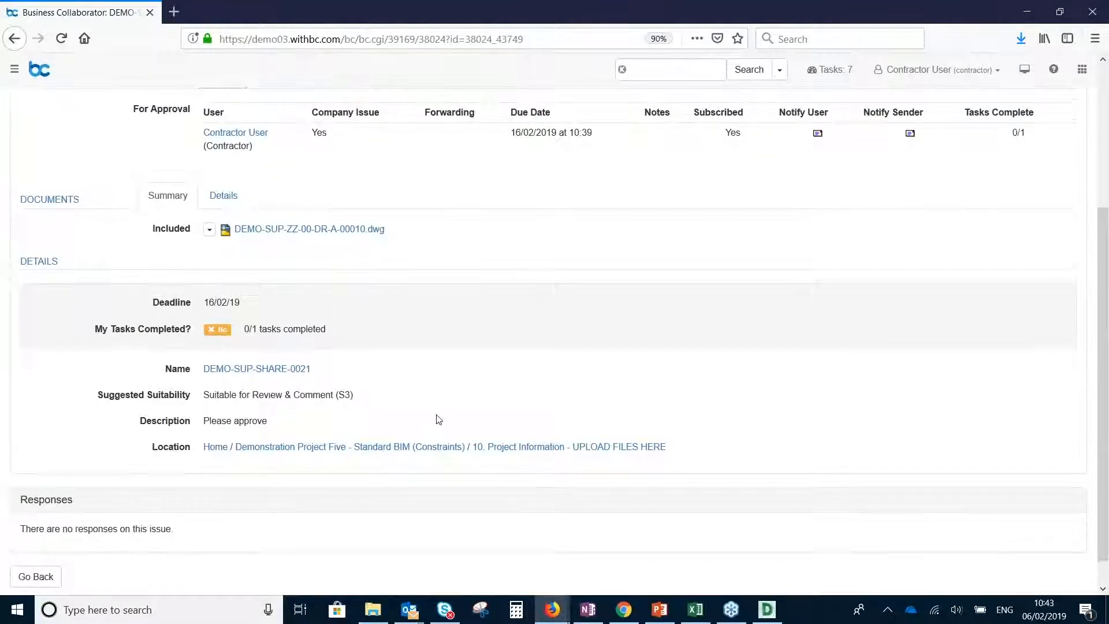
{"action": "scroll", "coordinate": [437, 418], "scroll_direction": "up", "scroll_amount": 4}
Start a response to the issue and open its drawing for electronic mark-up at the kitchen area
{"action": "left_click", "coordinate": [873, 164]}
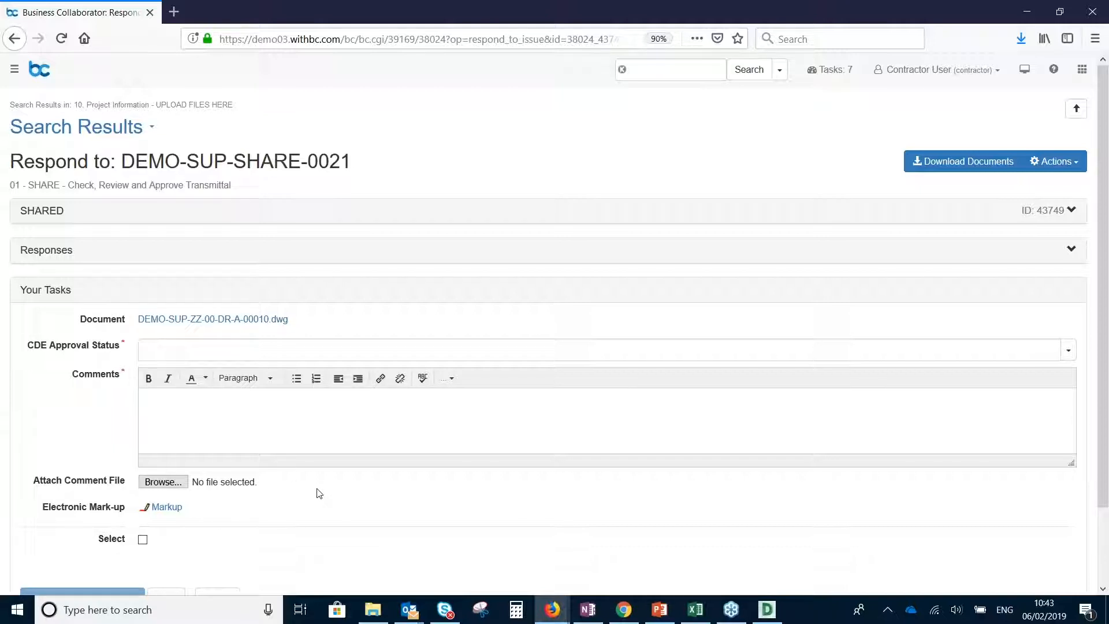
{"action": "left_click", "coordinate": [167, 511]}
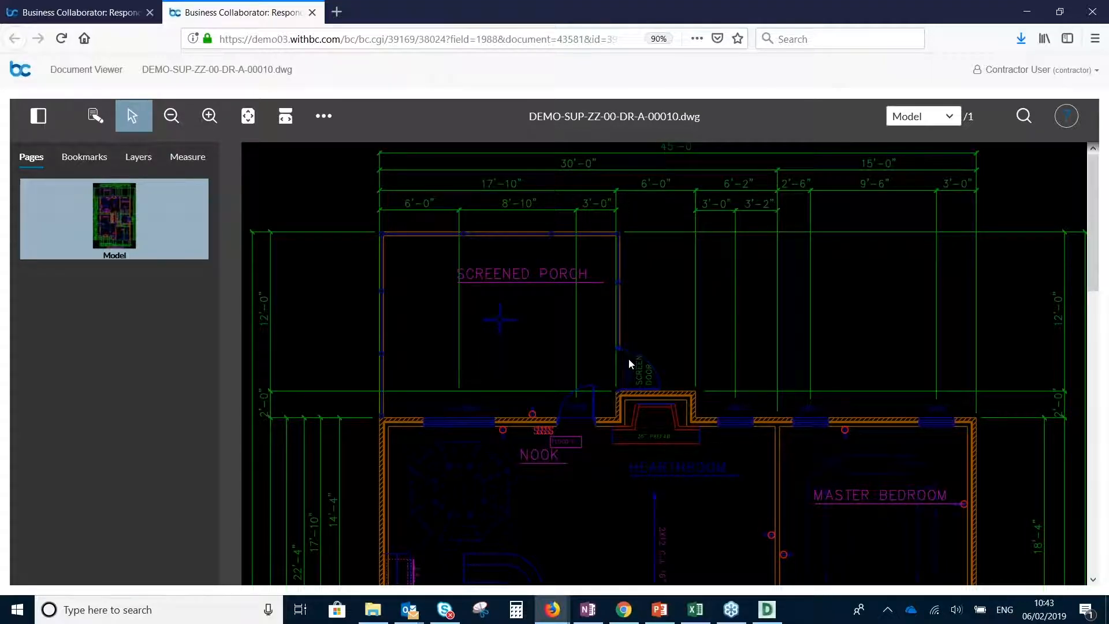
{"action": "scroll", "coordinate": [628, 359], "scroll_direction": "down", "scroll_amount": 4}
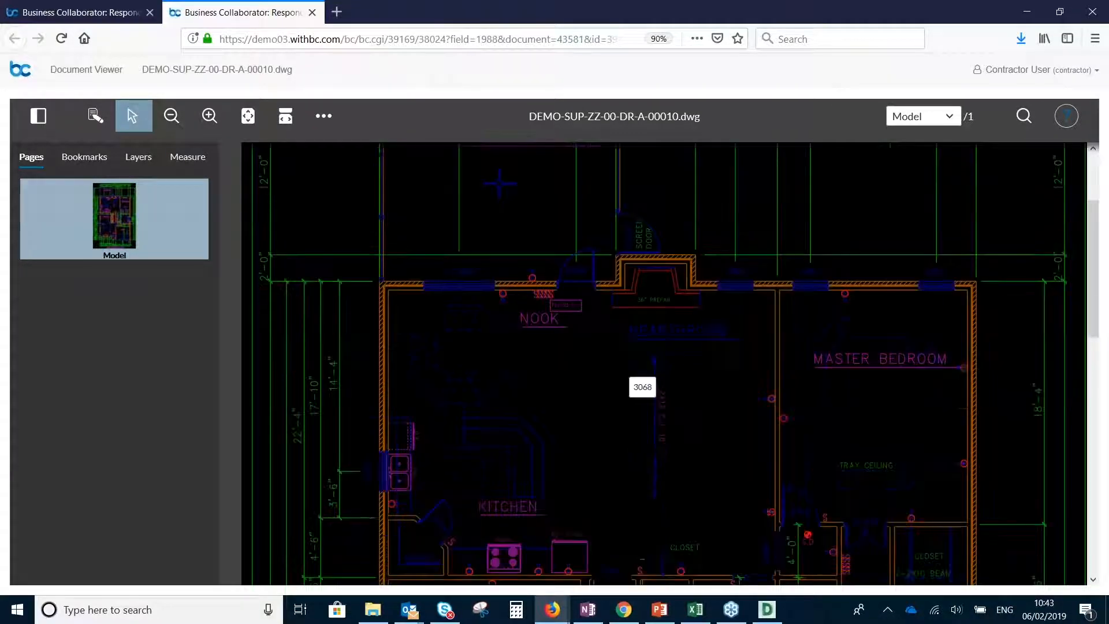
{"action": "scroll", "coordinate": [630, 386], "scroll_direction": "down", "scroll_amount": 1}
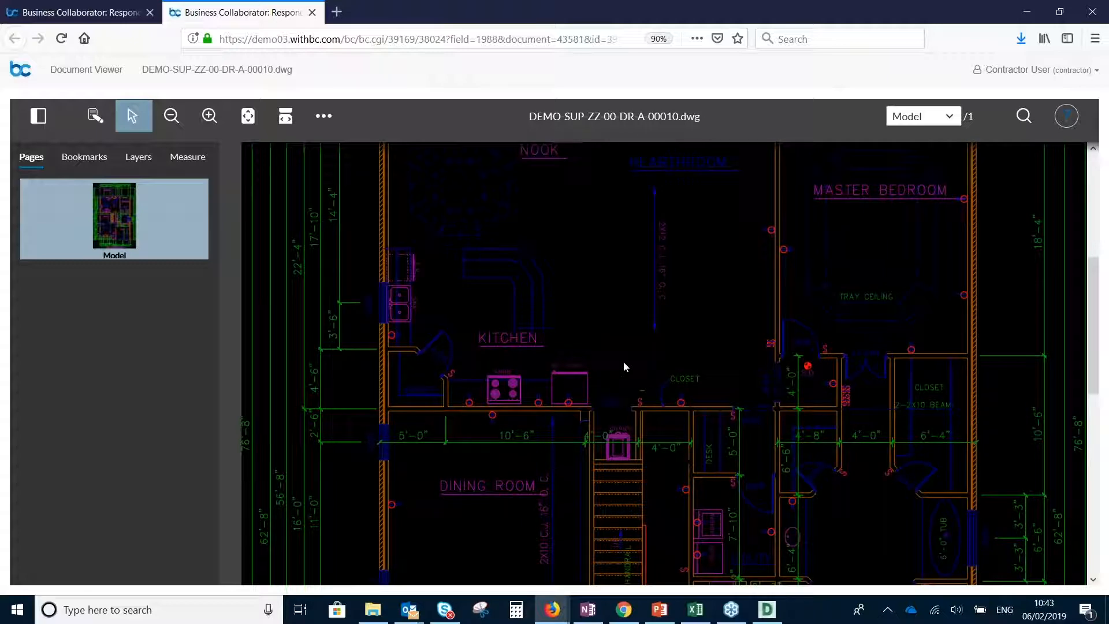
{"action": "scroll", "coordinate": [623, 361], "scroll_direction": "down", "scroll_amount": 1}
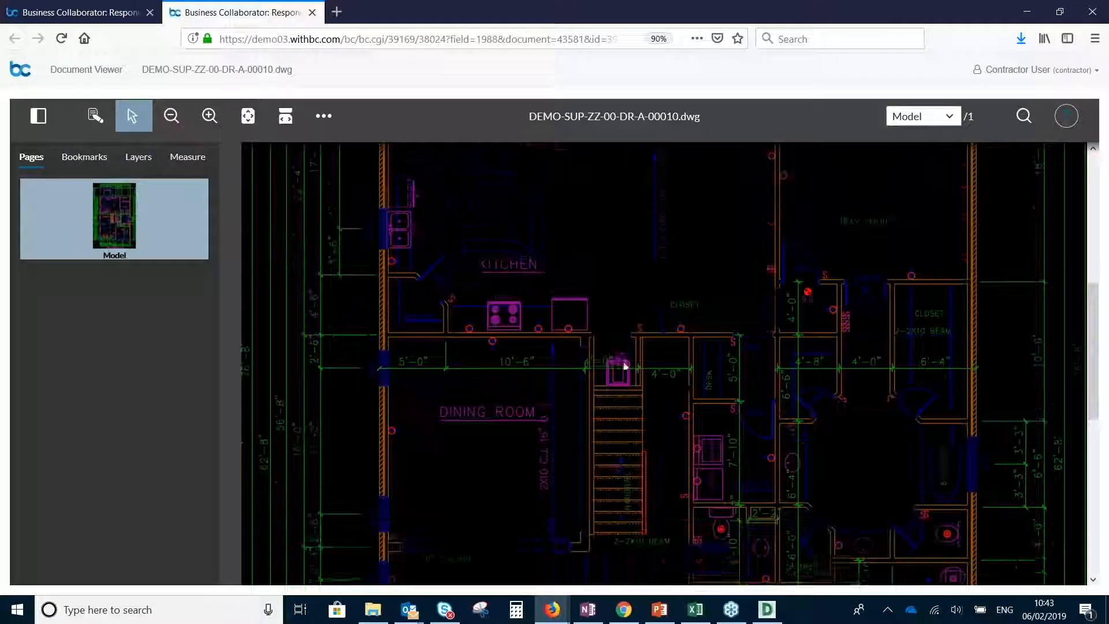
Create a new markup and draw a red cloud around the cooker in the kitchen
{"action": "left_click", "coordinate": [96, 116]}
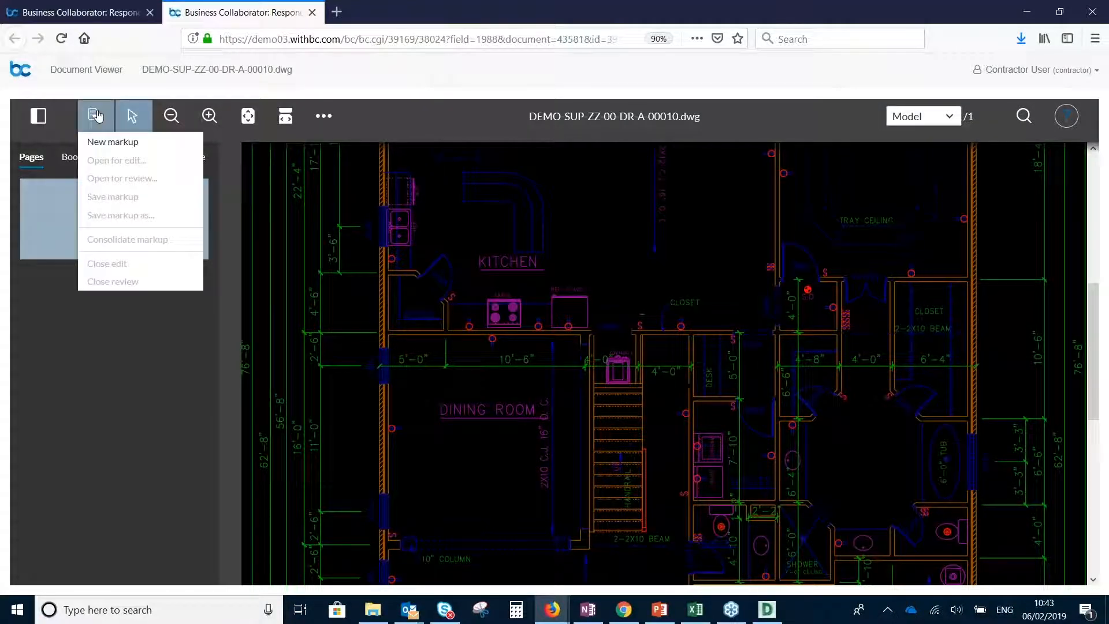
{"action": "left_click", "coordinate": [122, 143]}
{"action": "left_click", "coordinate": [328, 160]}
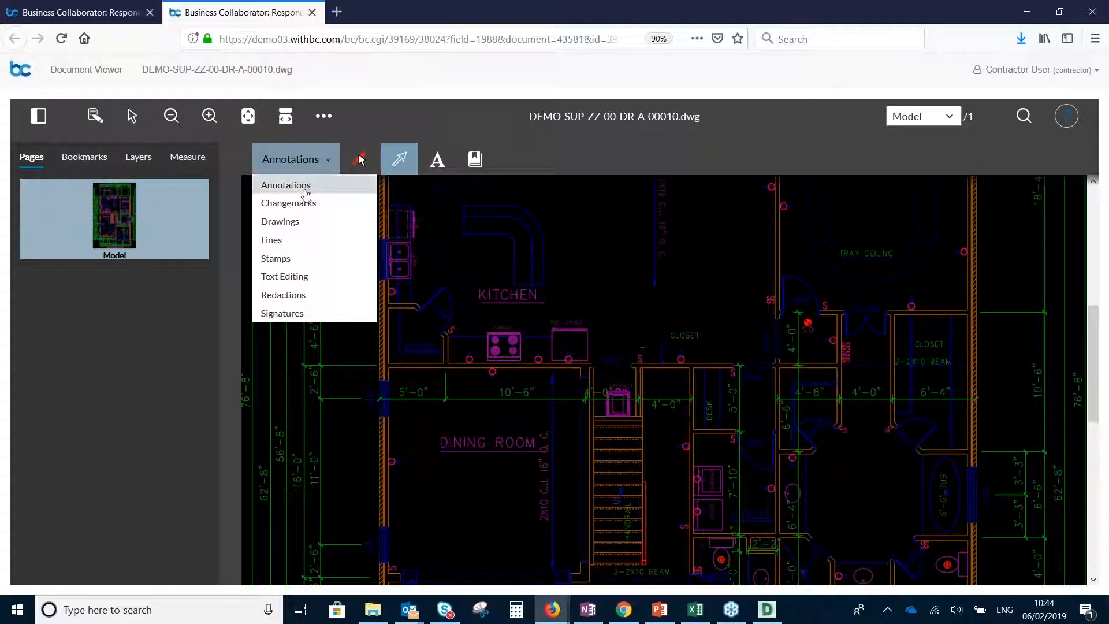
{"action": "left_click", "coordinate": [300, 231]}
{"action": "left_click_drag", "start_coordinate": [471, 316], "coordinate": [559, 379]}
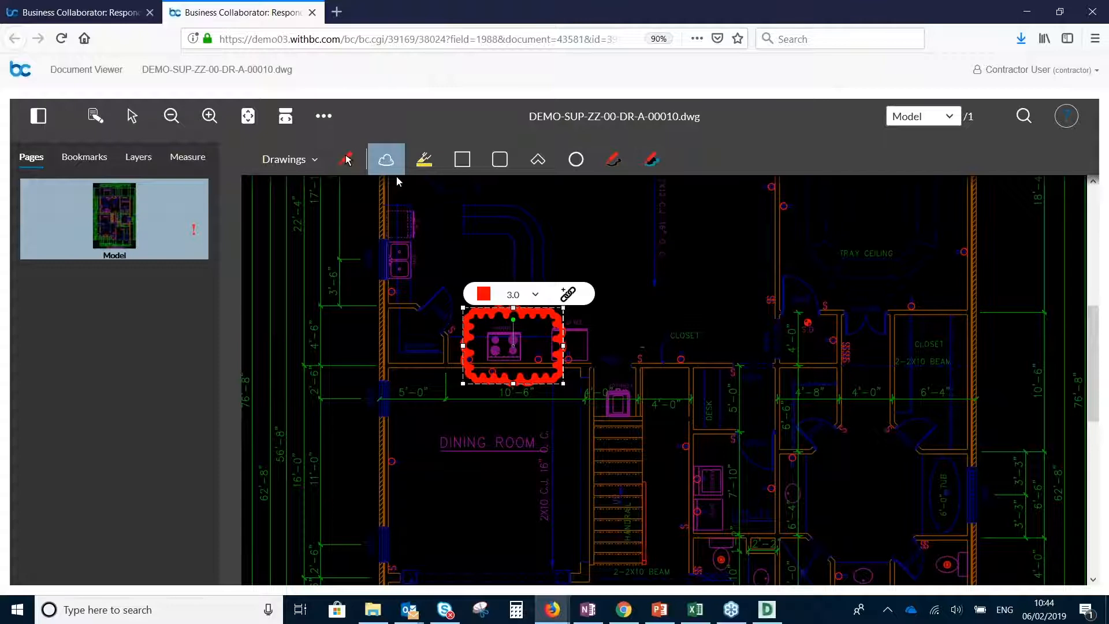
Add a red arrow annotation pointing at the upper right of the cloud around the cooker
{"action": "left_click", "coordinate": [311, 162]}
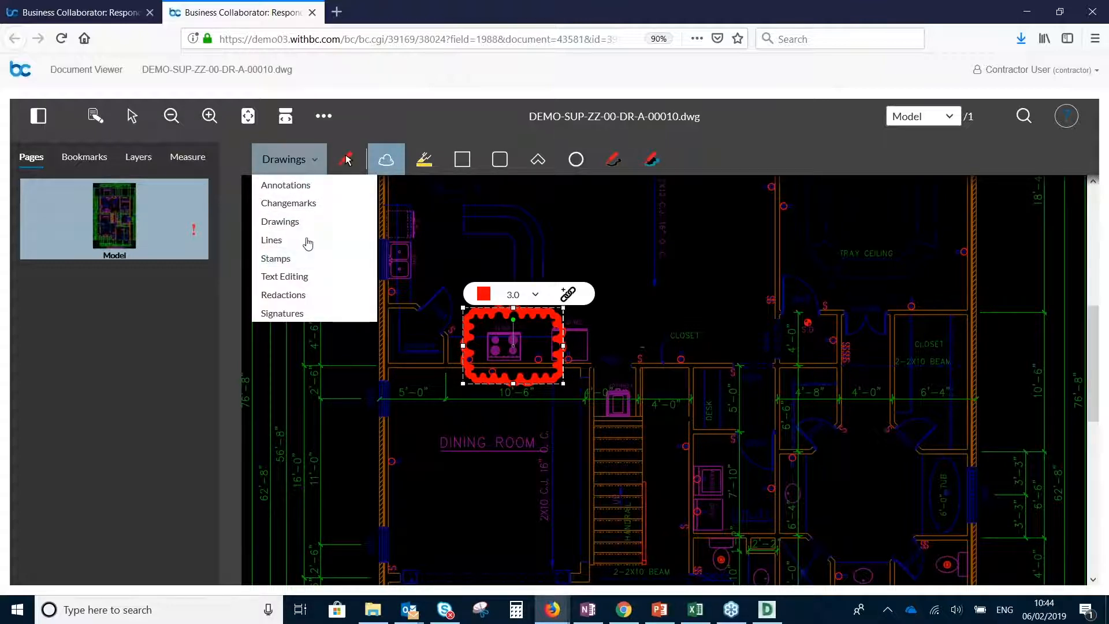
{"action": "left_click", "coordinate": [286, 185]}
{"action": "left_click", "coordinate": [416, 166]}
{"action": "left_click_drag", "start_coordinate": [564, 327], "coordinate": [673, 298]}
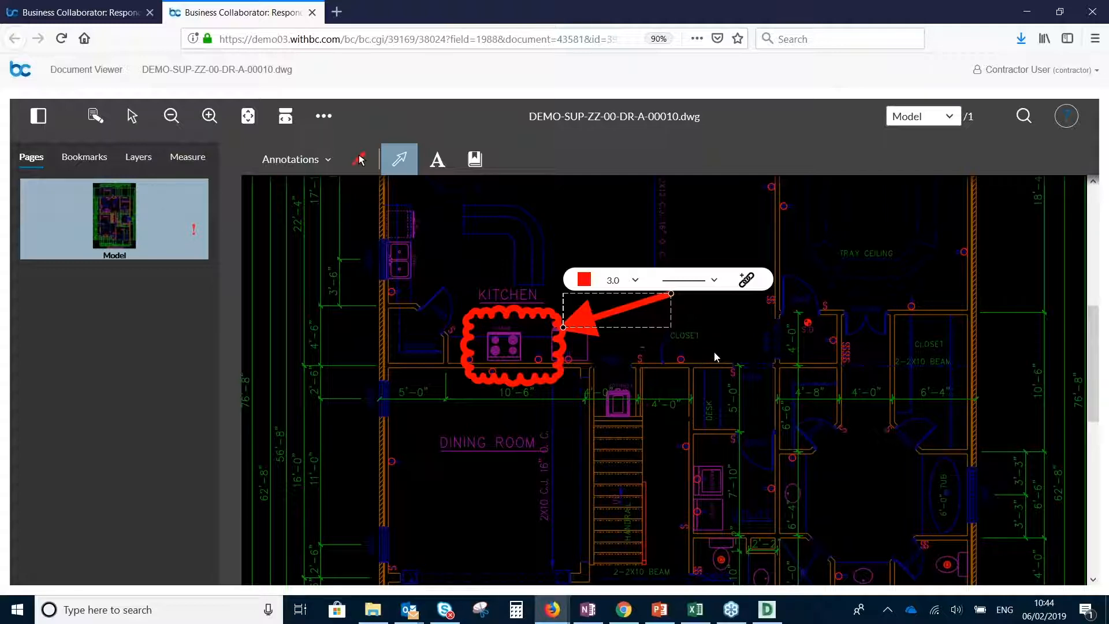
Save the markup and close the document viewer to return to the issue response
{"action": "left_click", "coordinate": [94, 116]}
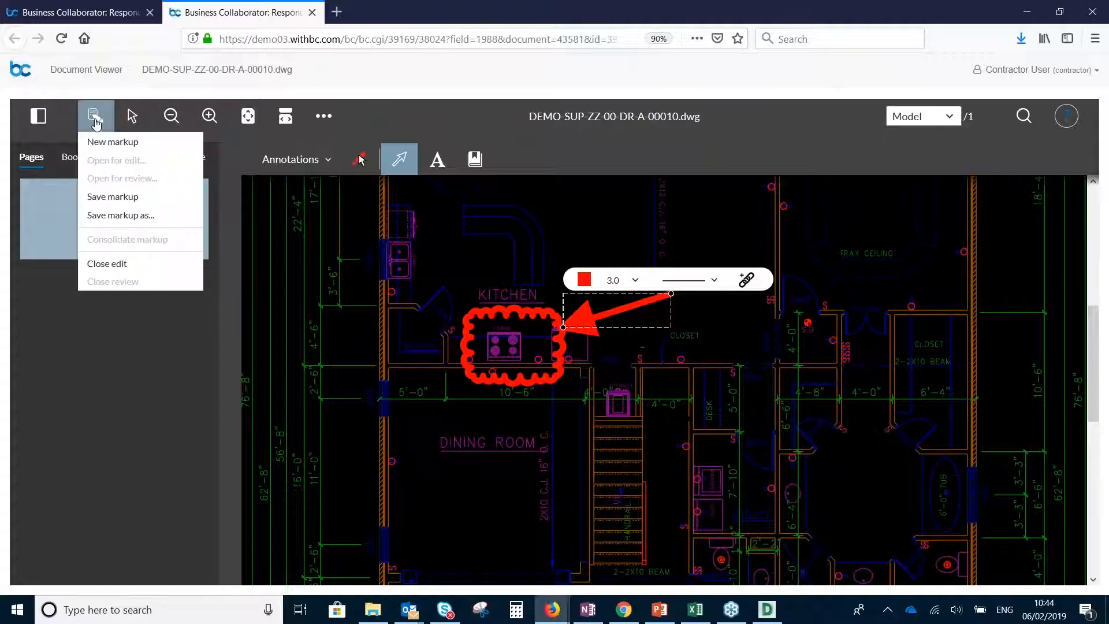
{"action": "left_click", "coordinate": [125, 197]}
{"action": "left_click", "coordinate": [933, 246]}
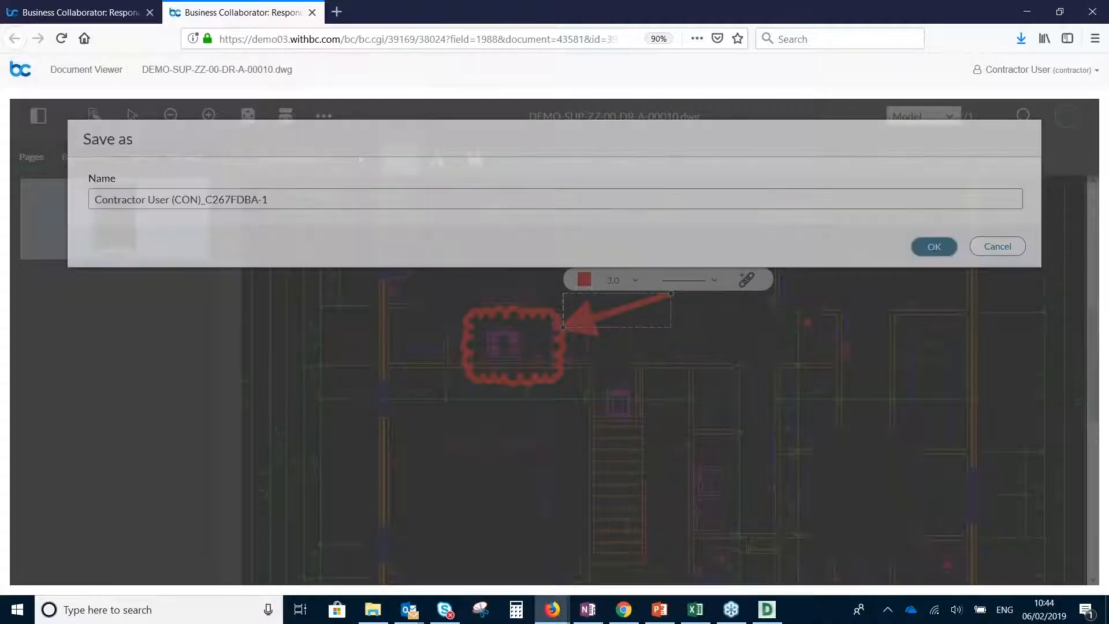
{"action": "left_click", "coordinate": [313, 12]}
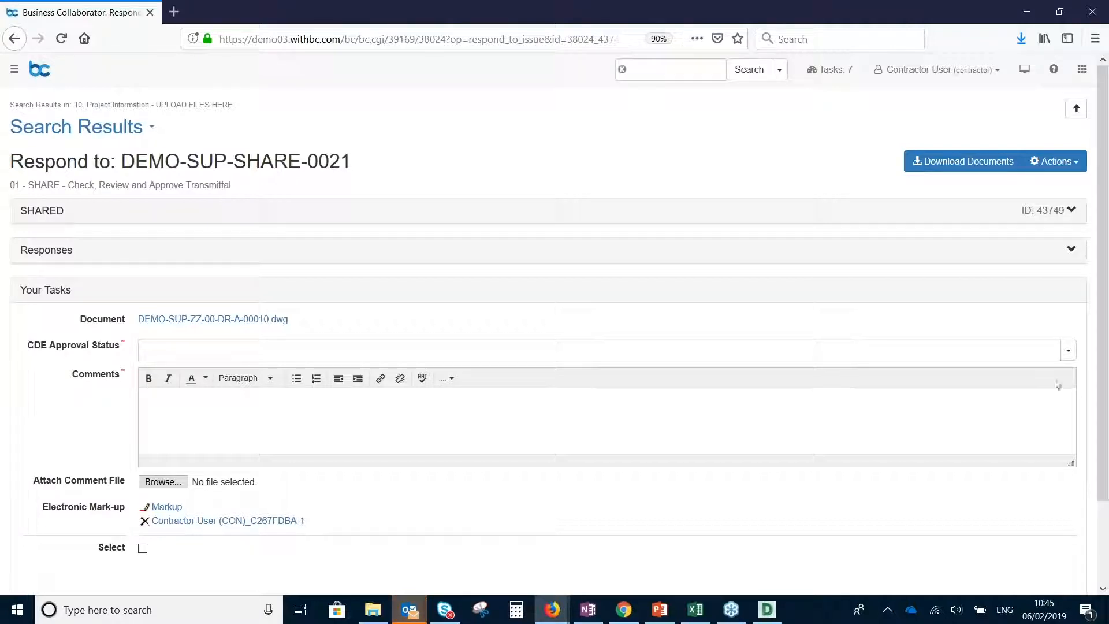
Set the drawing's CDE approval status to S3 - Approved for Review & Comment with the comment "Accepted - see mark up file"
{"action": "left_click", "coordinate": [1069, 350]}
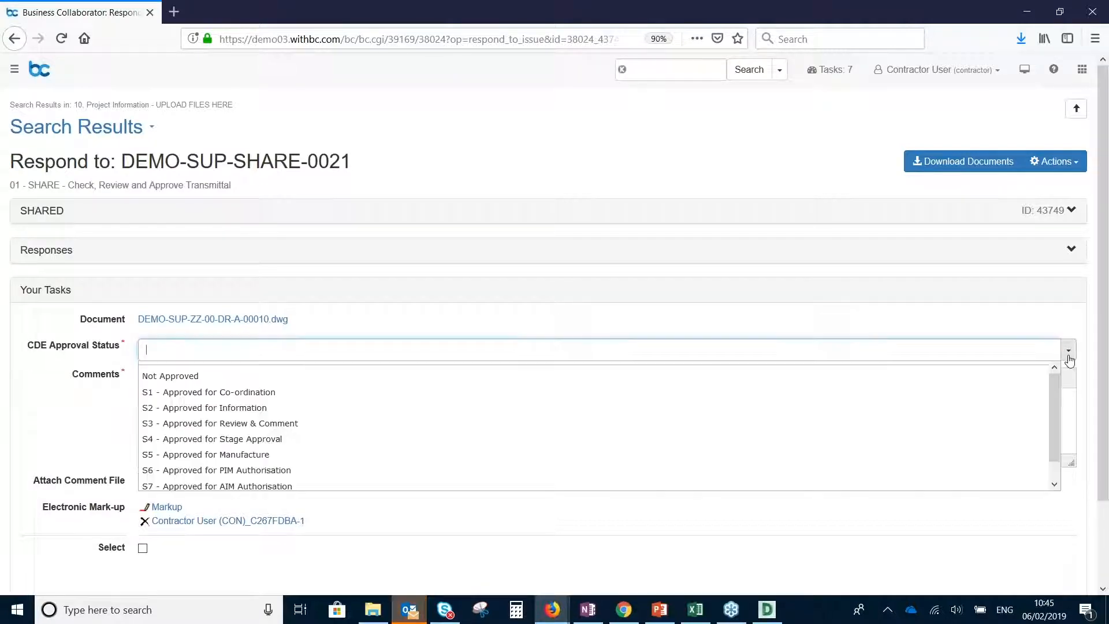
{"action": "left_click", "coordinate": [907, 428]}
{"action": "left_click", "coordinate": [363, 426]}
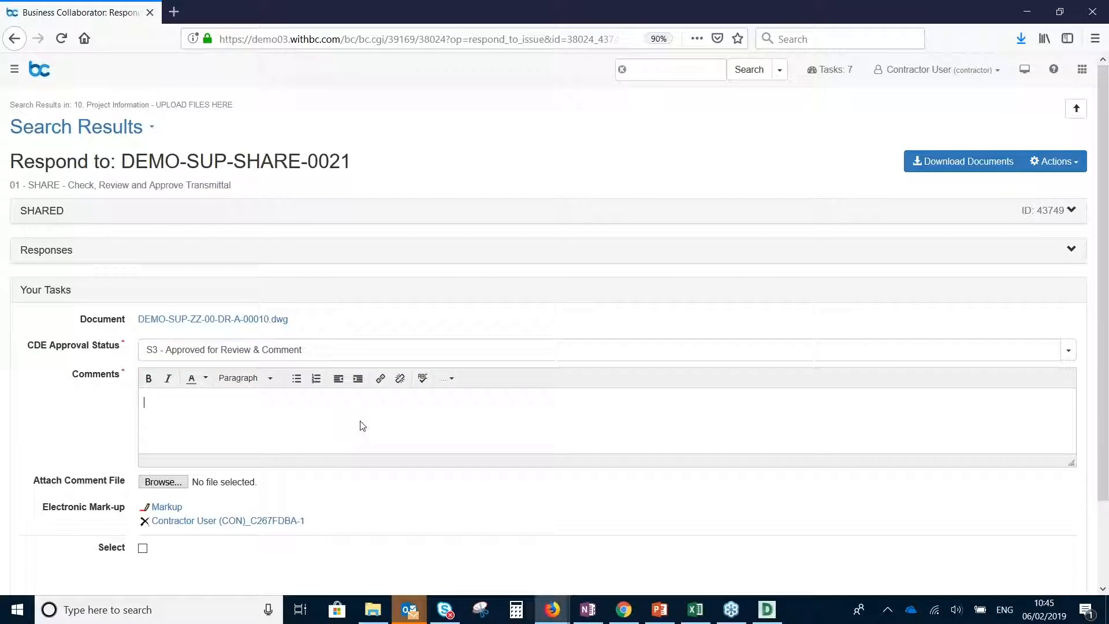
{"action": "type", "text": "Accepted - see mark up file"}
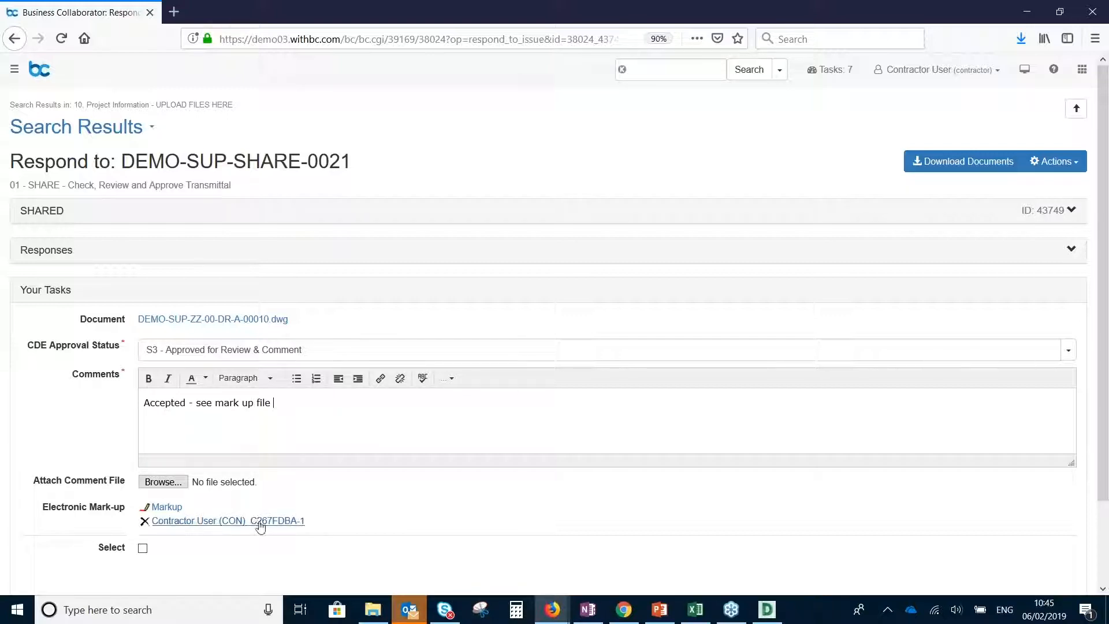
Select the drawing's response, save and submit it, and review the response recorded on the issue
{"action": "left_click", "coordinate": [142, 549]}
{"action": "scroll", "coordinate": [401, 492], "scroll_direction": "down", "scroll_amount": 2}
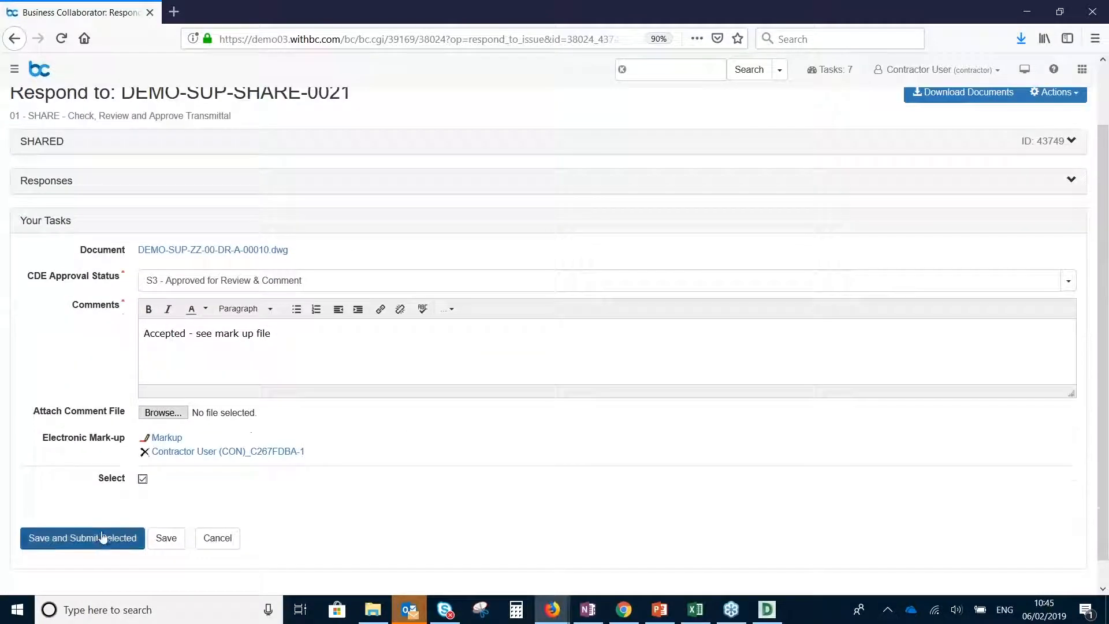
{"action": "left_click", "coordinate": [104, 538]}
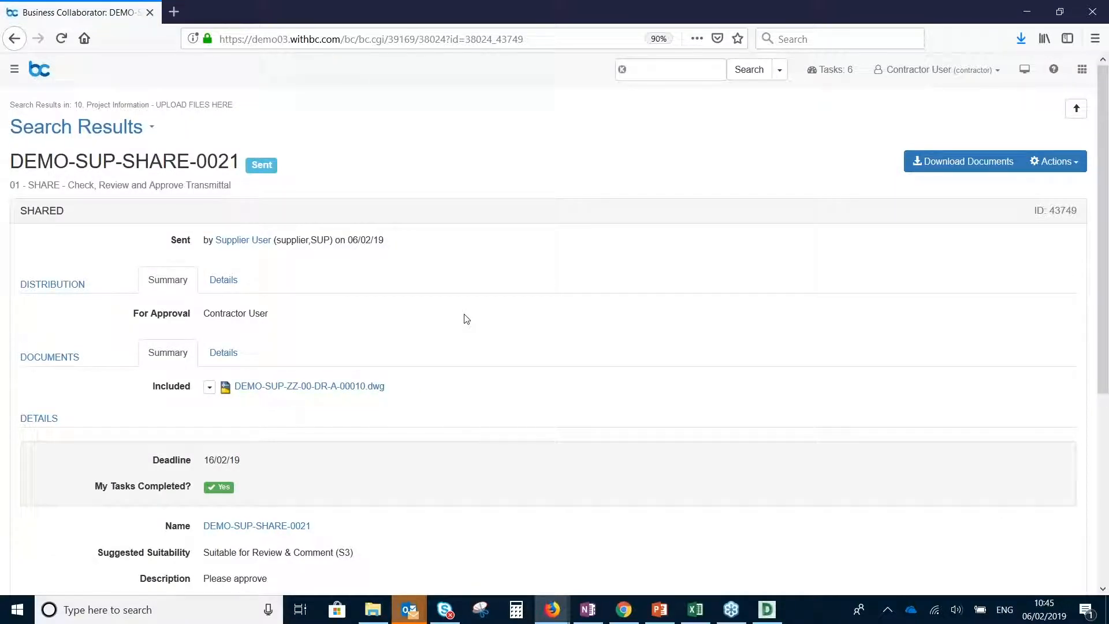
{"action": "scroll", "coordinate": [504, 315], "scroll_direction": "down", "scroll_amount": 5}
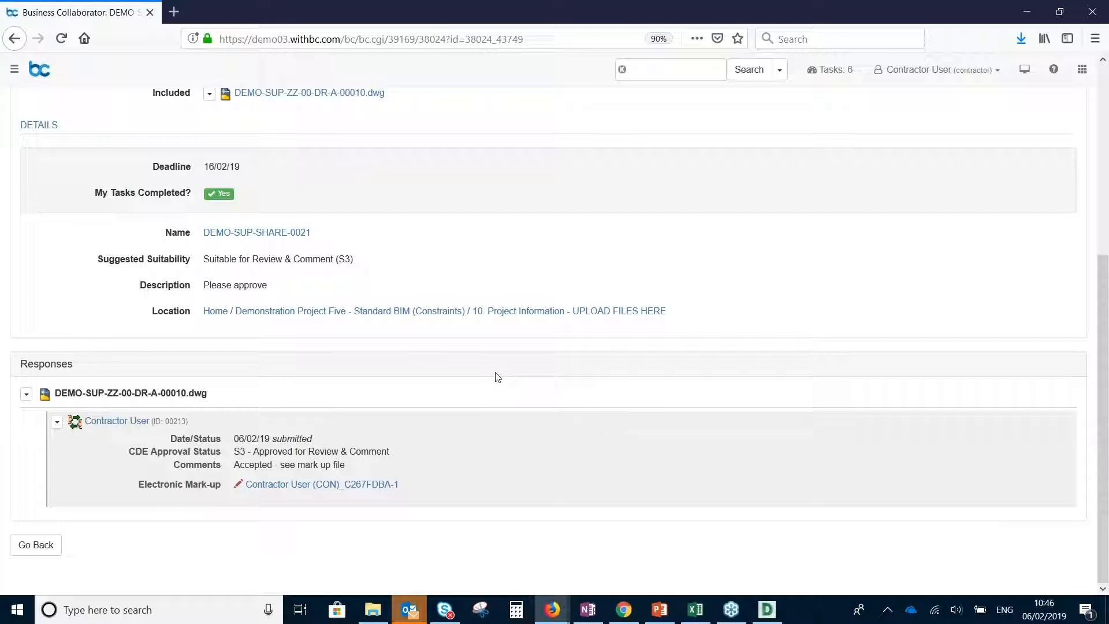
{"action": "scroll", "coordinate": [467, 405], "scroll_direction": "up", "scroll_amount": 5}
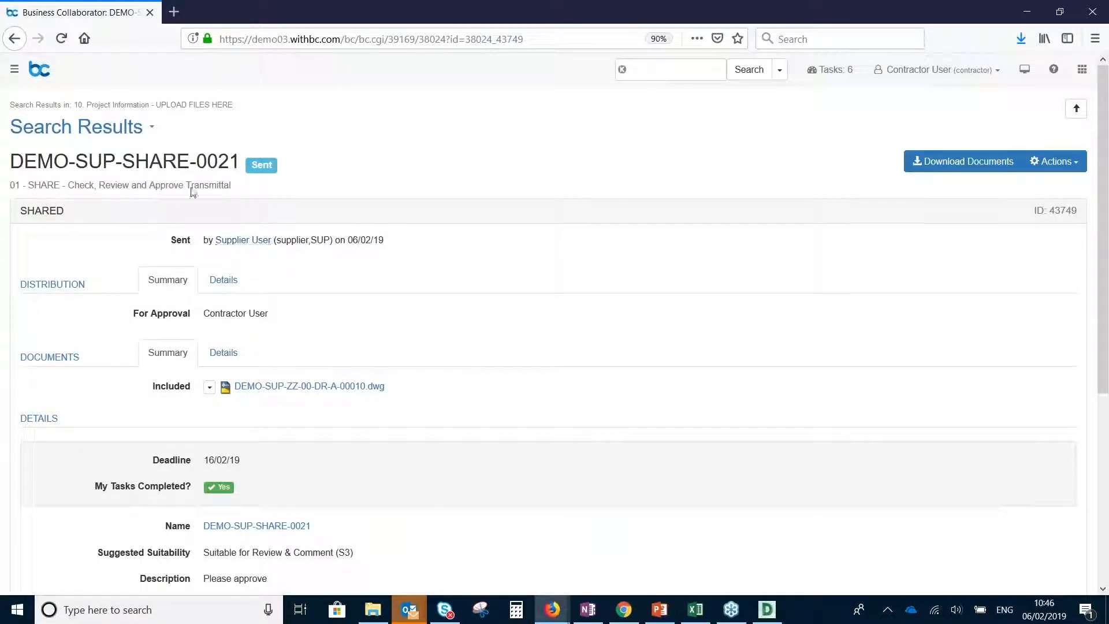
Return to Demonstration Project Five and open the folder 10. Project Information - UPLOAD FILES HERE
{"action": "left_click", "coordinate": [84, 126]}
{"action": "left_click", "coordinate": [145, 176]}
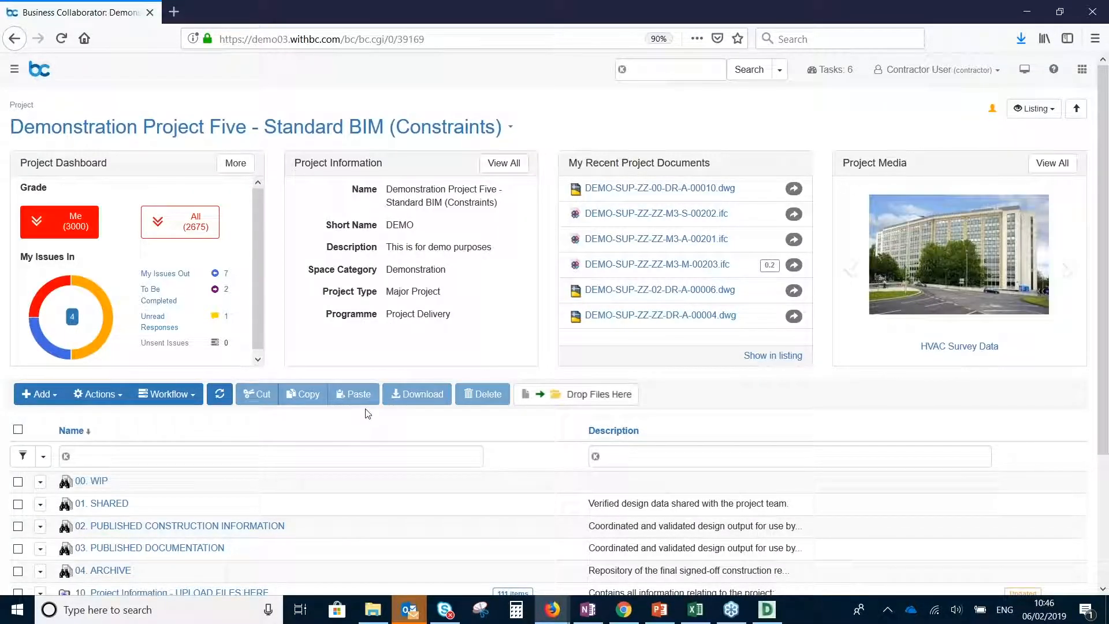
{"action": "scroll", "coordinate": [370, 416], "scroll_direction": "down", "scroll_amount": 3}
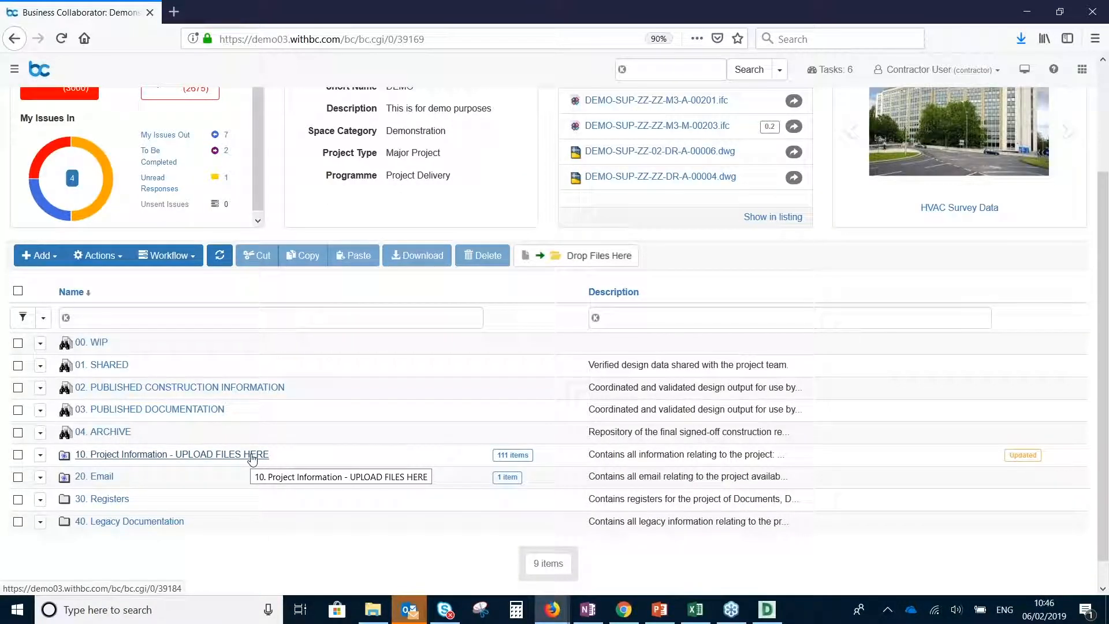
{"action": "left_click", "coordinate": [253, 457]}
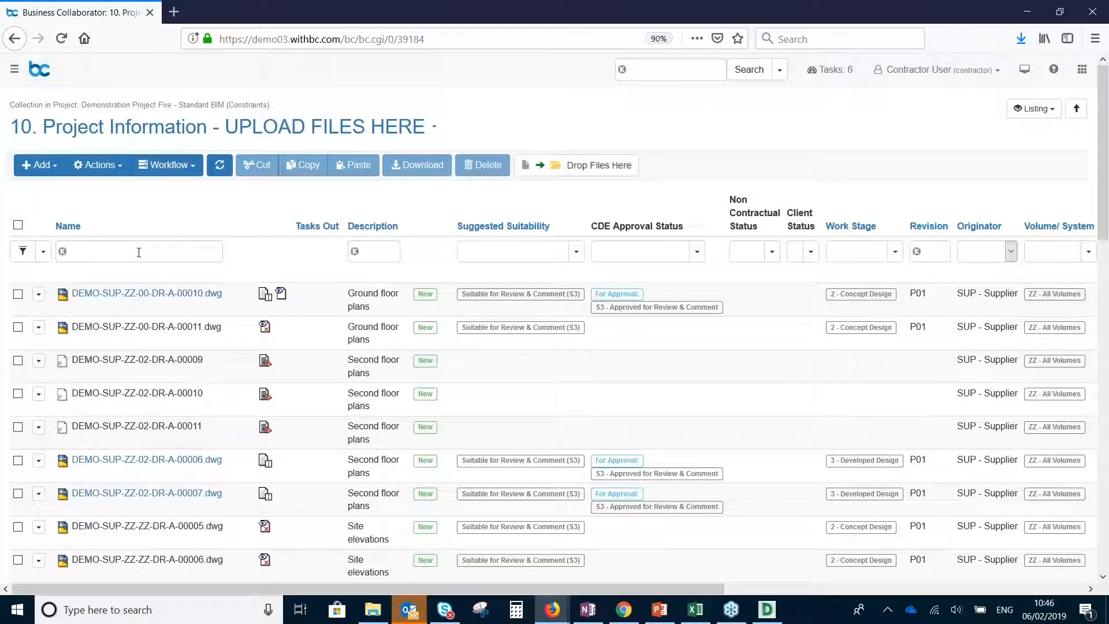
Filter the documents by the name .ifc, select the mechanical, architectural and structural models, and view them together
{"action": "left_click", "coordinate": [139, 253]}
{"action": "type", "text": ".ifc"}
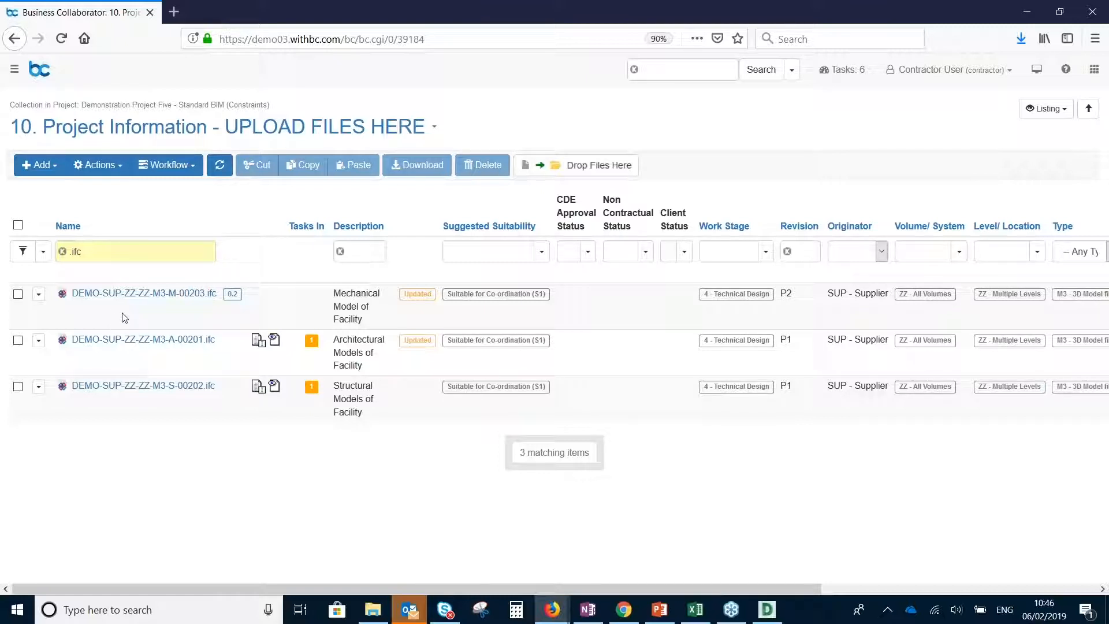
{"action": "left_click", "coordinate": [17, 295]}
{"action": "left_click", "coordinate": [18, 340]}
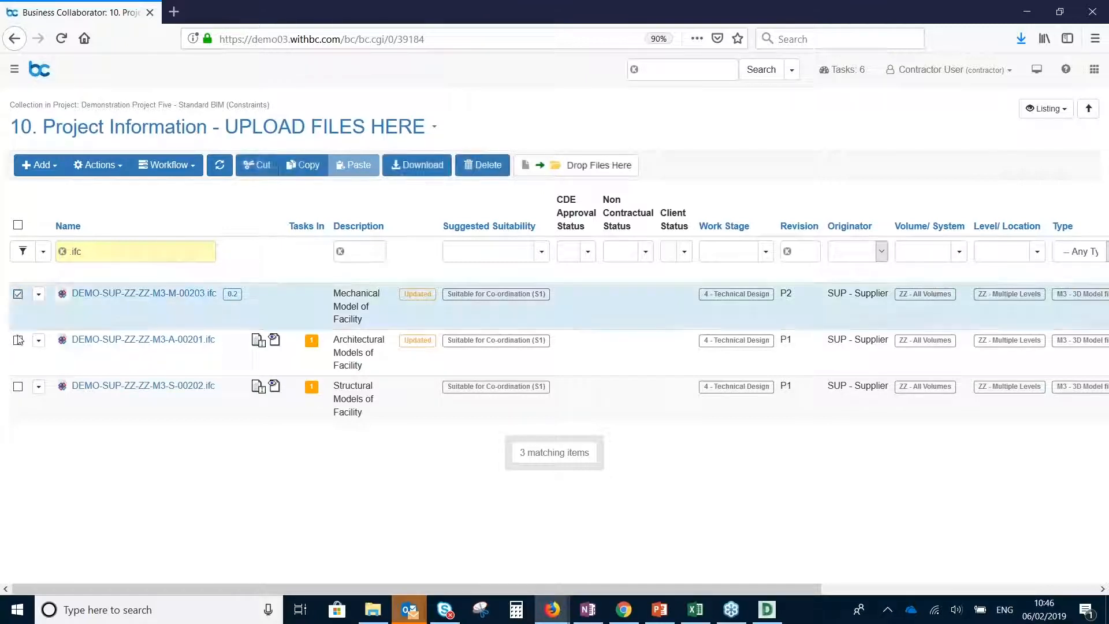
{"action": "left_click", "coordinate": [18, 388]}
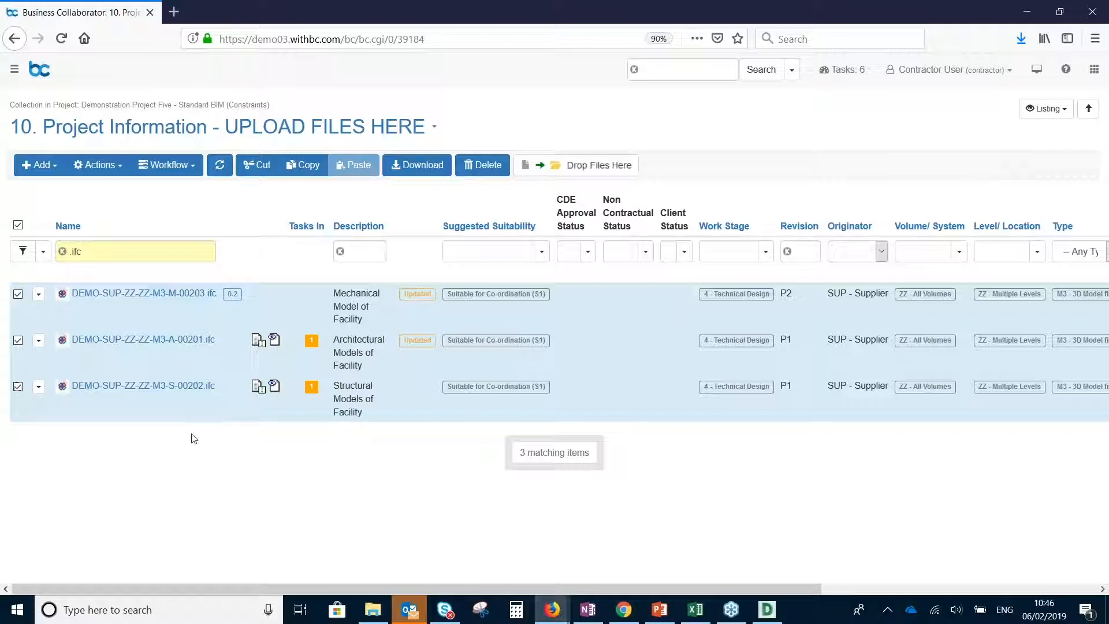
{"action": "left_click", "coordinate": [110, 165]}
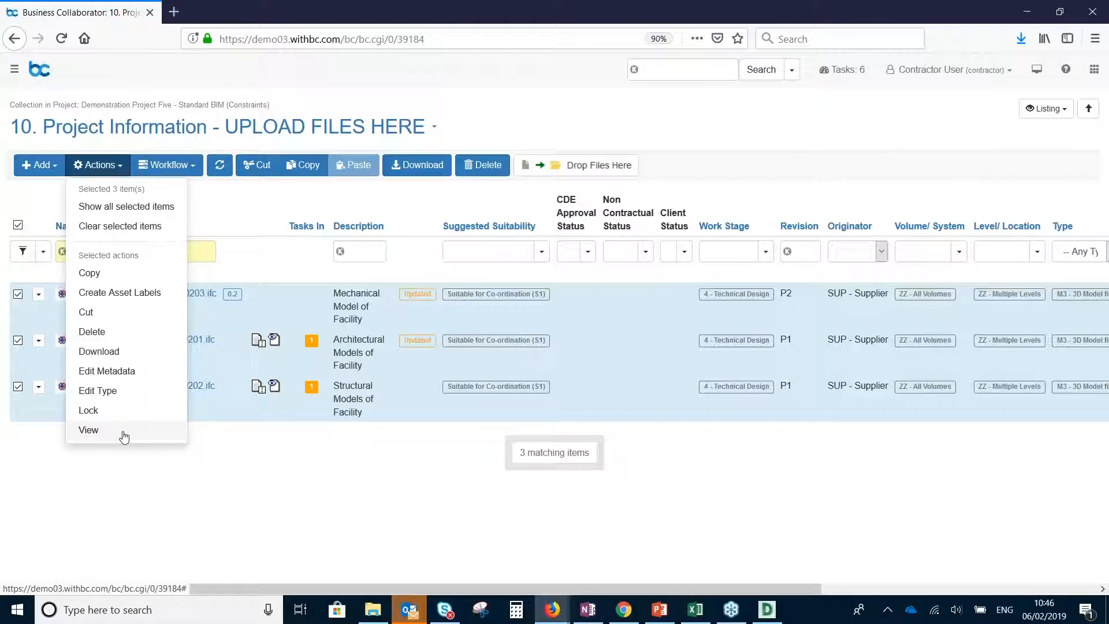
{"action": "left_click", "coordinate": [90, 434]}
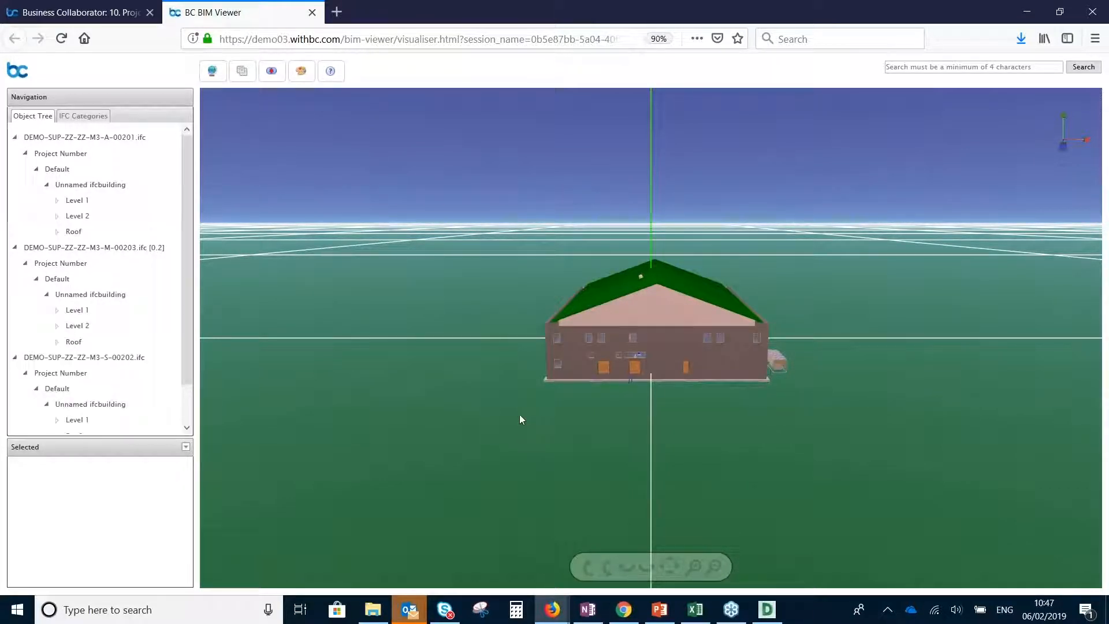
Examine the combined building model from several angles and list its IFC categories, collapsed to the model files
{"action": "left_click_drag", "start_coordinate": [515, 404], "coordinate": [670, 514]}
{"action": "left_click_drag", "start_coordinate": [513, 492], "coordinate": [577, 490]}
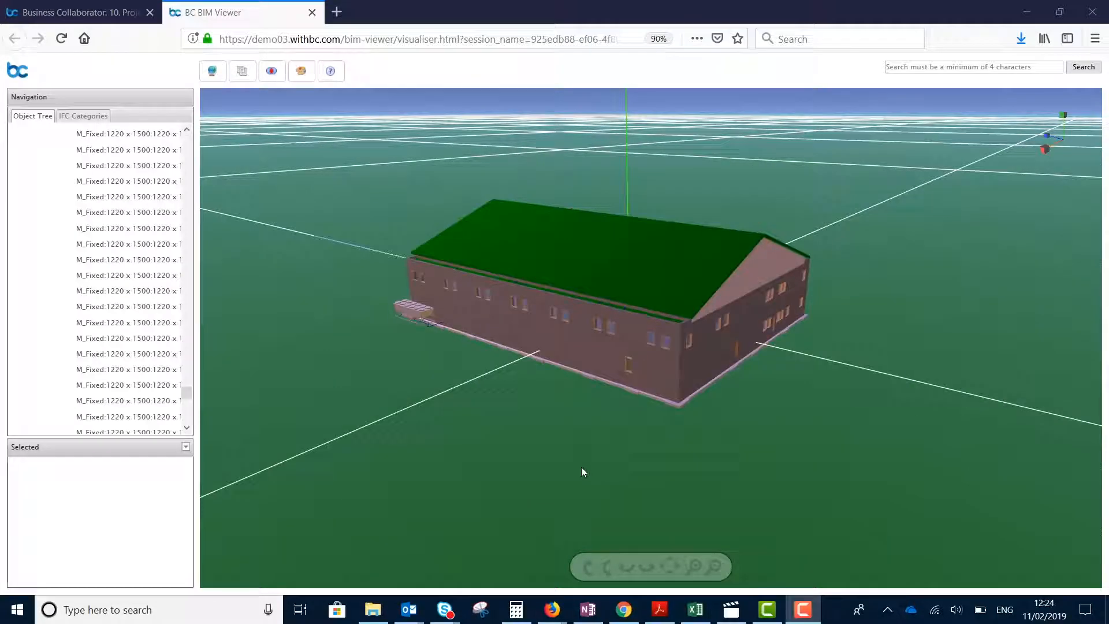
{"action": "mouse_move", "coordinate": [581, 467]}
{"action": "left_mouse_down"}
{"action": "mouse_move", "coordinate": [553, 456]}
{"action": "mouse_move", "coordinate": [581, 460]}
{"action": "left_mouse_up"}
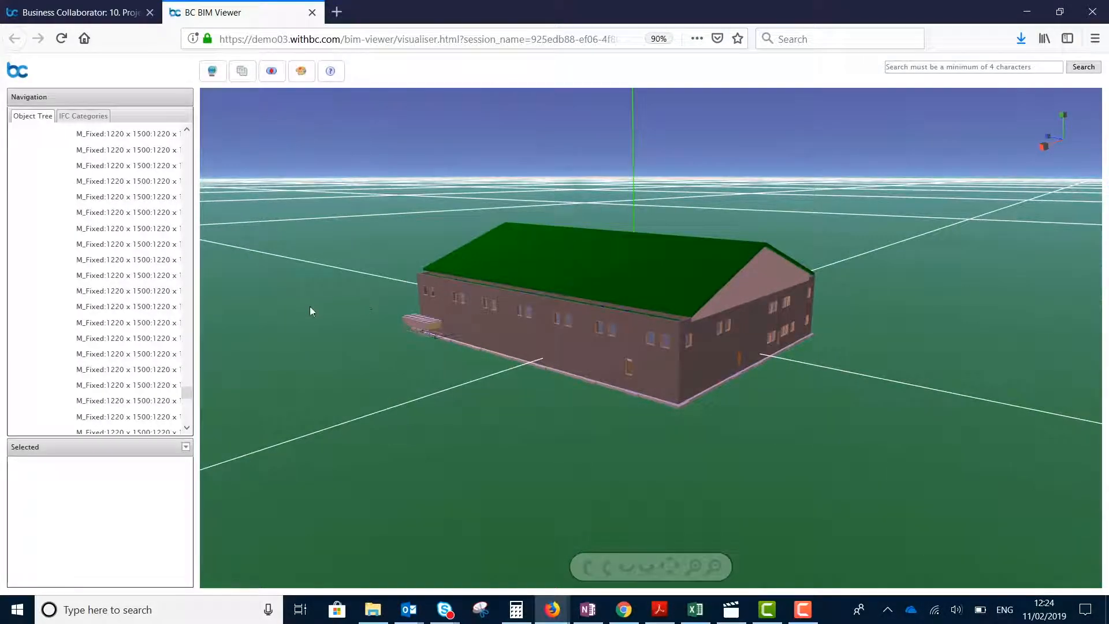
{"action": "left_click", "coordinate": [84, 117]}
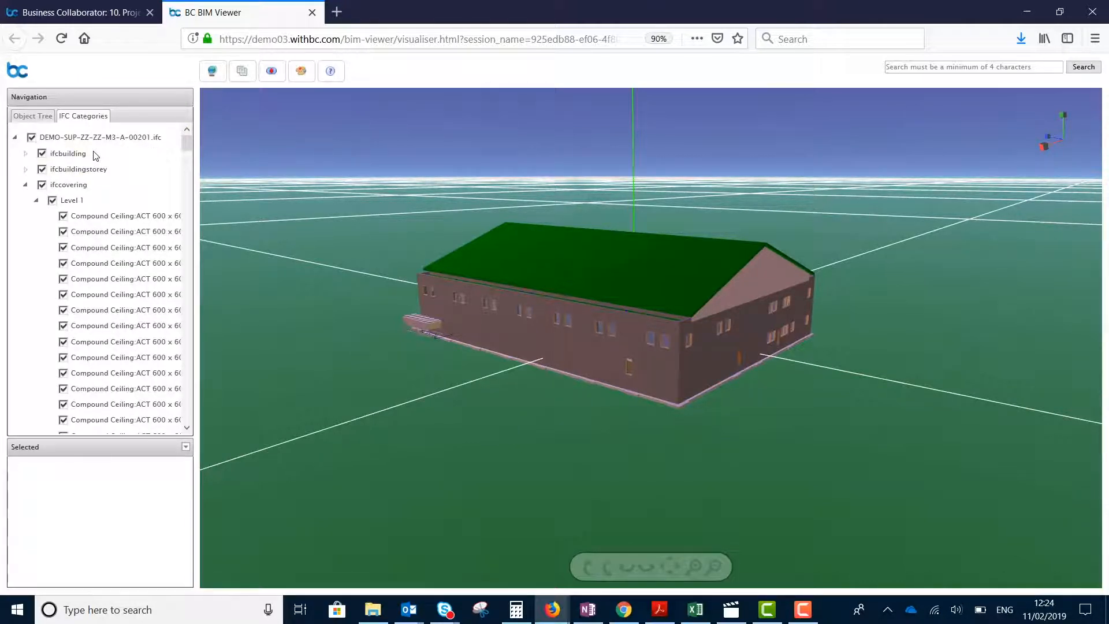
{"action": "left_click", "coordinate": [15, 138]}
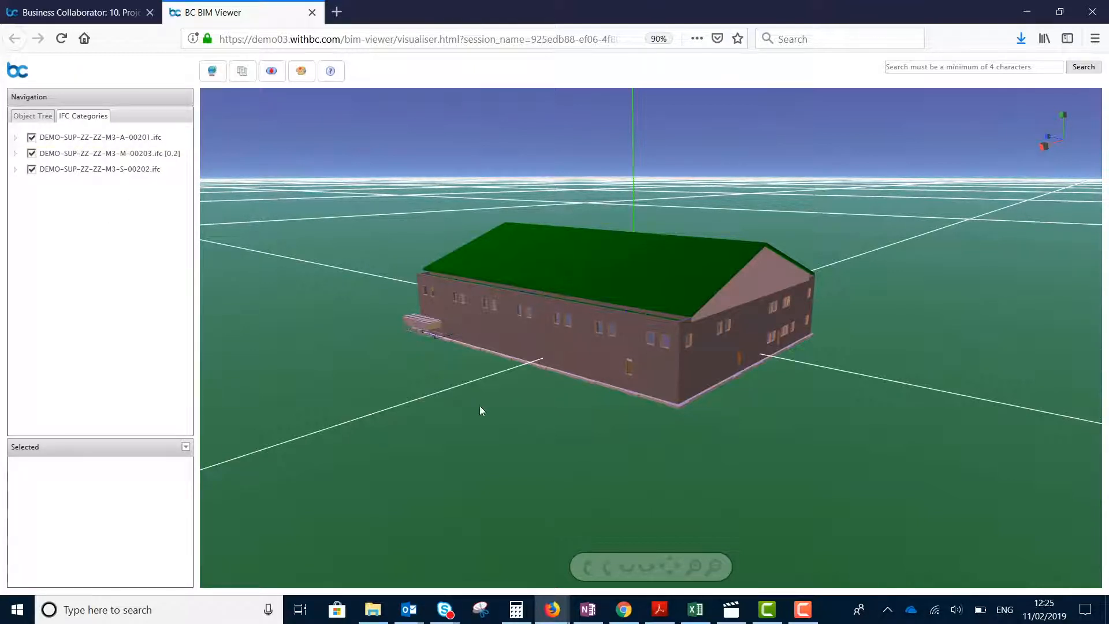
{"action": "left_click_drag", "start_coordinate": [450, 400], "coordinate": [623, 434]}
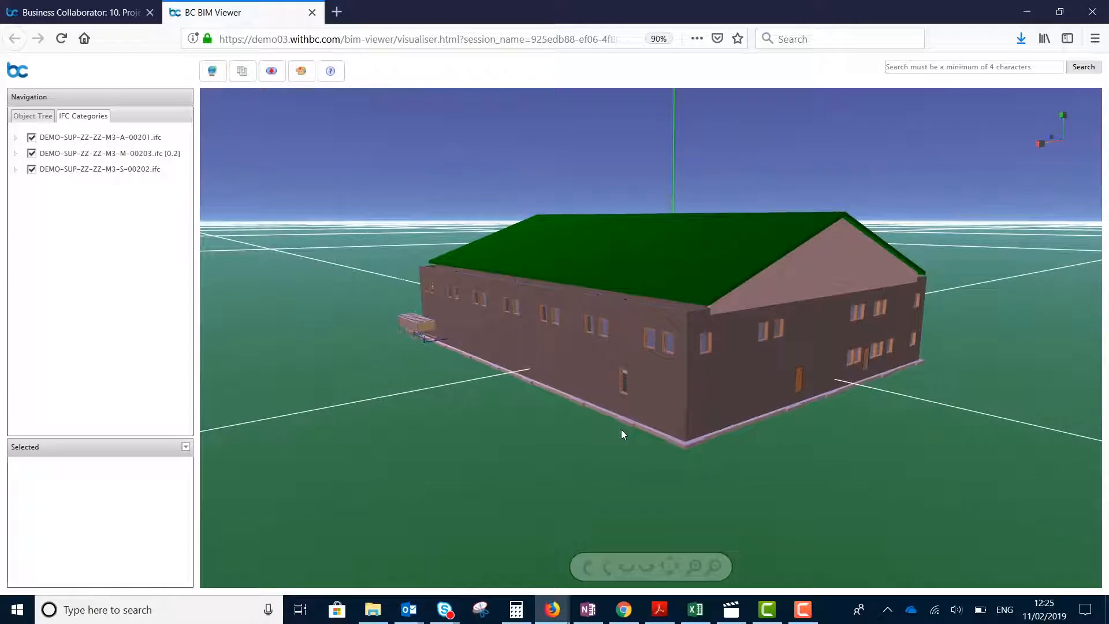
Zoom in on an upper-floor window near the building corner and examine its object properties
{"action": "double_click", "coordinate": [650, 338]}
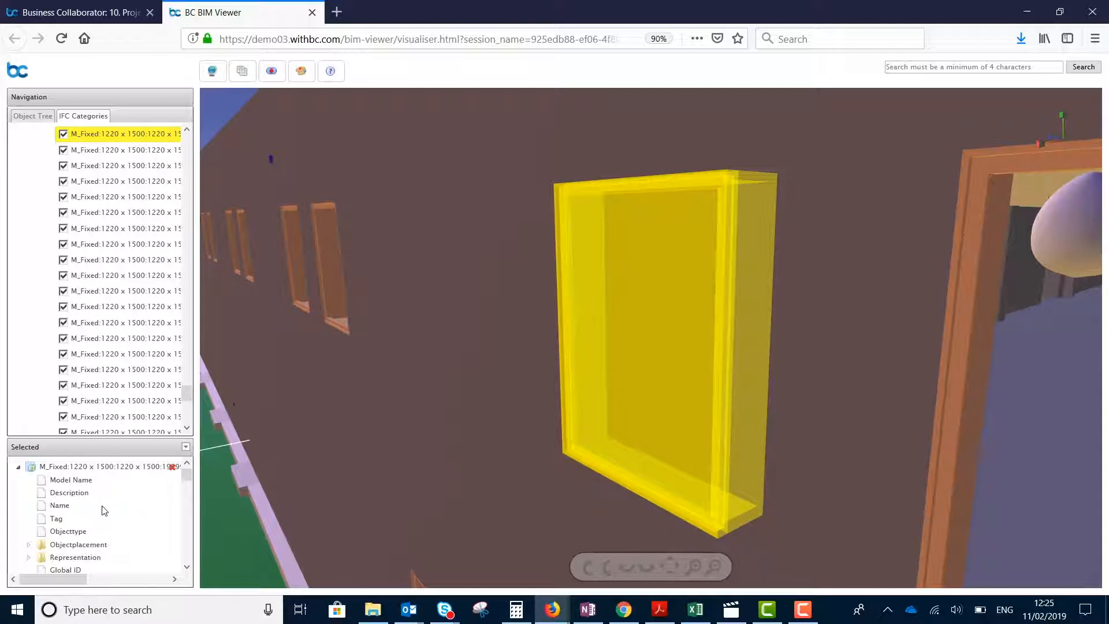
{"action": "scroll", "coordinate": [105, 511], "scroll_direction": "down", "scroll_amount": 3}
{"action": "scroll", "coordinate": [105, 512], "scroll_direction": "down", "scroll_amount": 3}
{"action": "scroll", "coordinate": [110, 529], "scroll_direction": "up", "scroll_amount": 8}
Find and select all objects matching the window's IFC Statement Type and Level, and inspect them around the building
{"action": "left_click", "coordinate": [185, 448]}
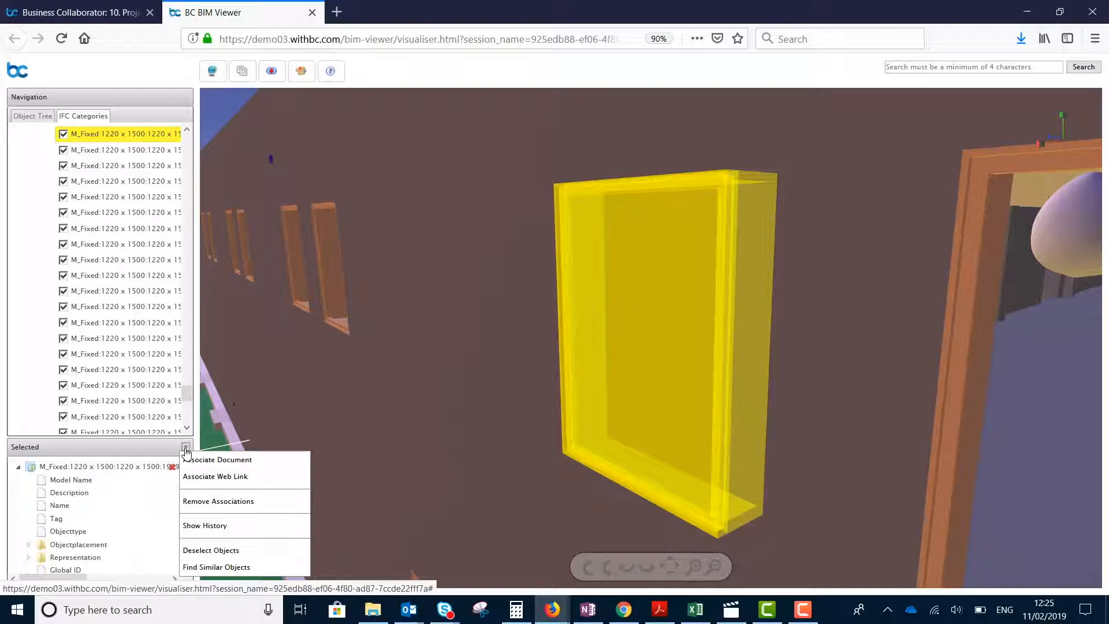
{"action": "left_click", "coordinate": [246, 572]}
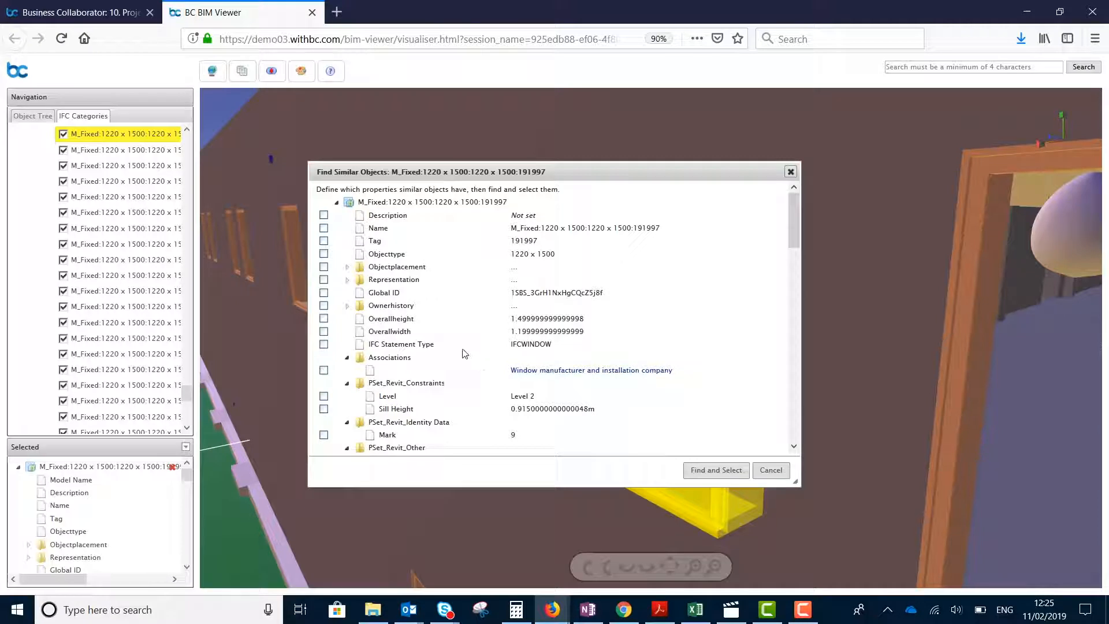
{"action": "left_click", "coordinate": [325, 345]}
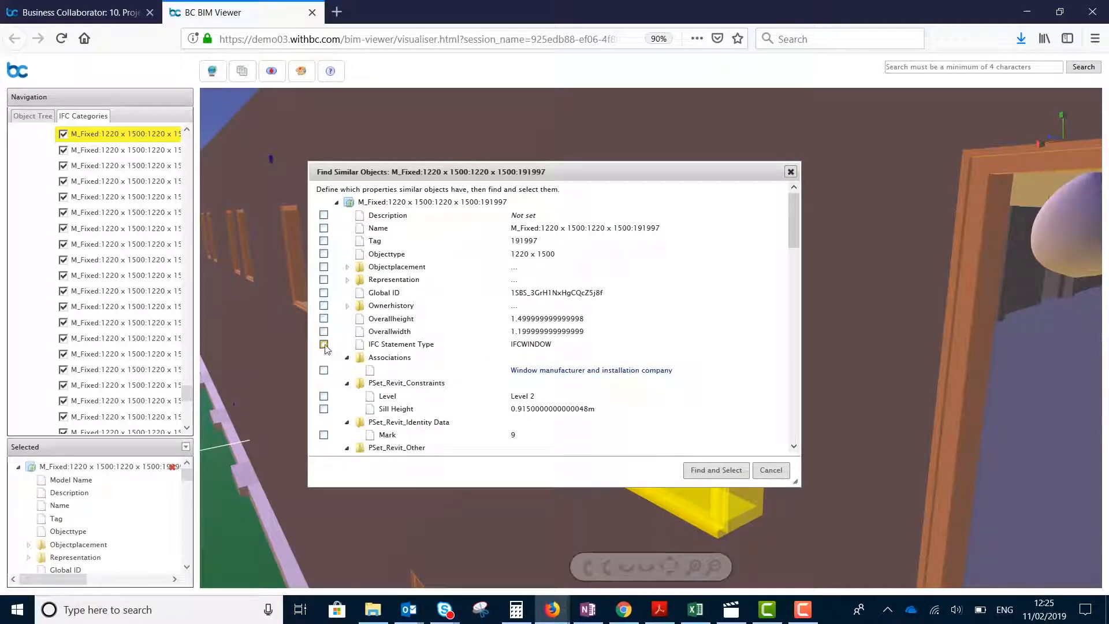
{"action": "left_click", "coordinate": [324, 396]}
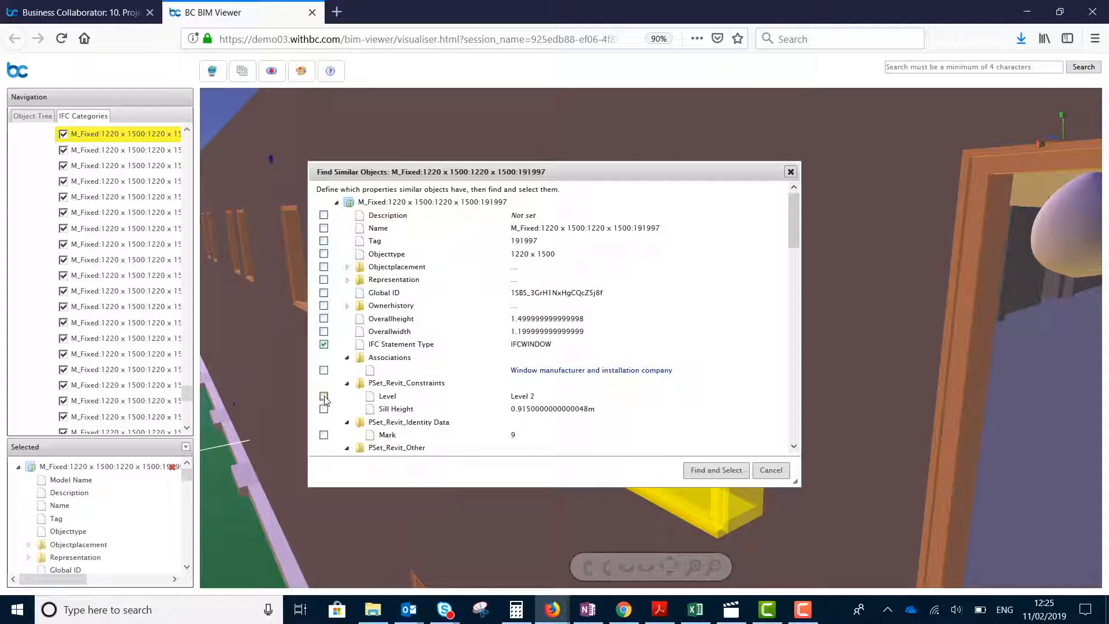
{"action": "left_click", "coordinate": [716, 471]}
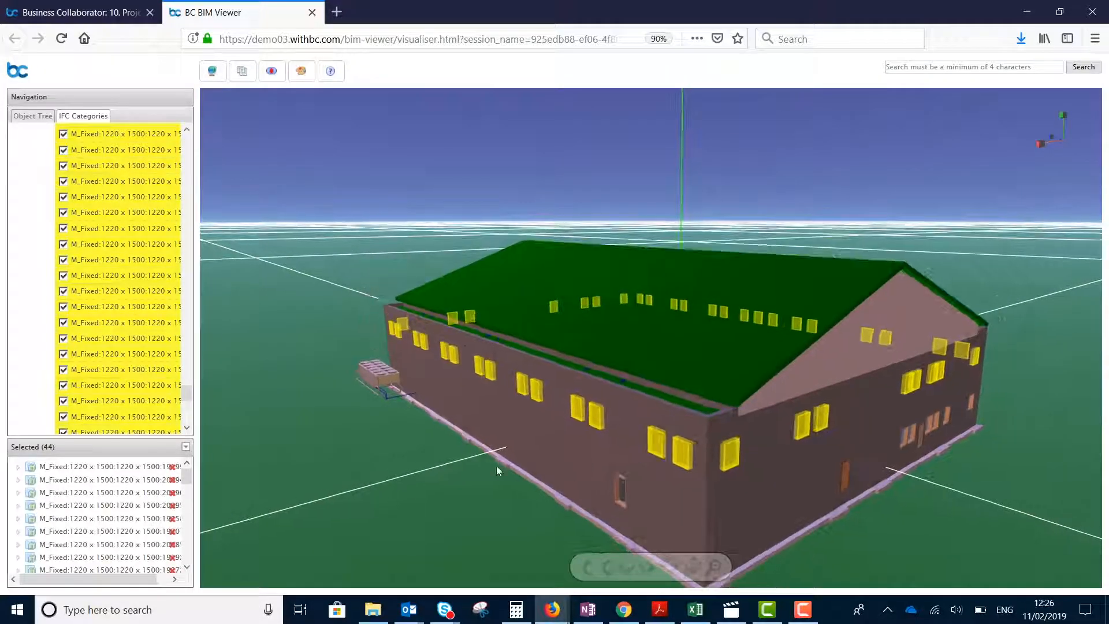
{"action": "left_click_drag", "start_coordinate": [503, 466], "coordinate": [738, 462]}
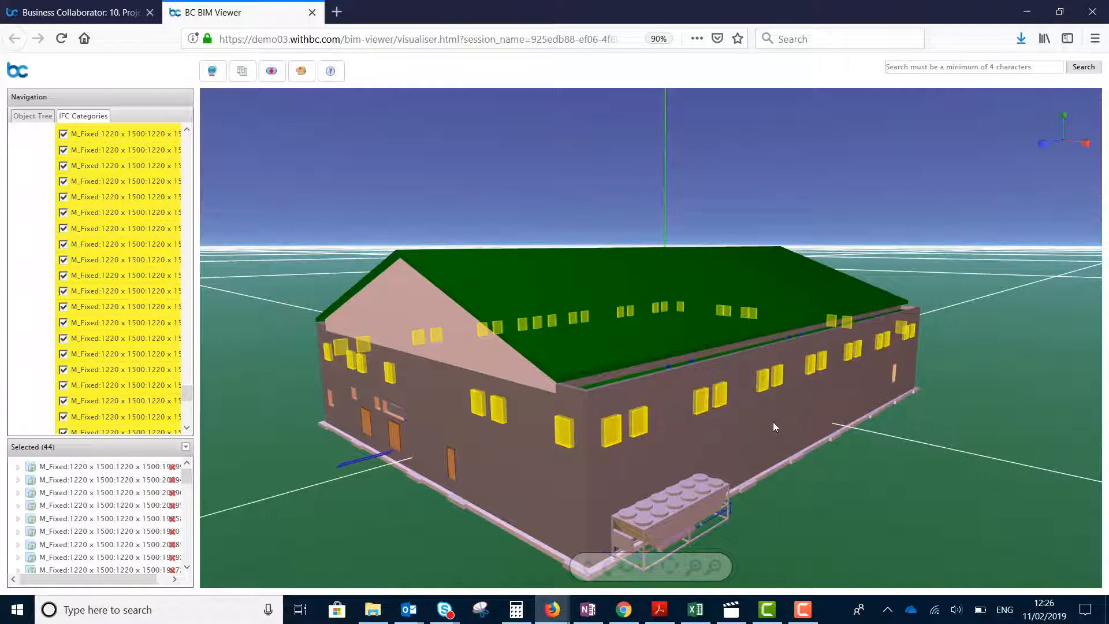
View the web link association form for the selected windows and close it without adding a link
{"action": "left_click", "coordinate": [185, 447]}
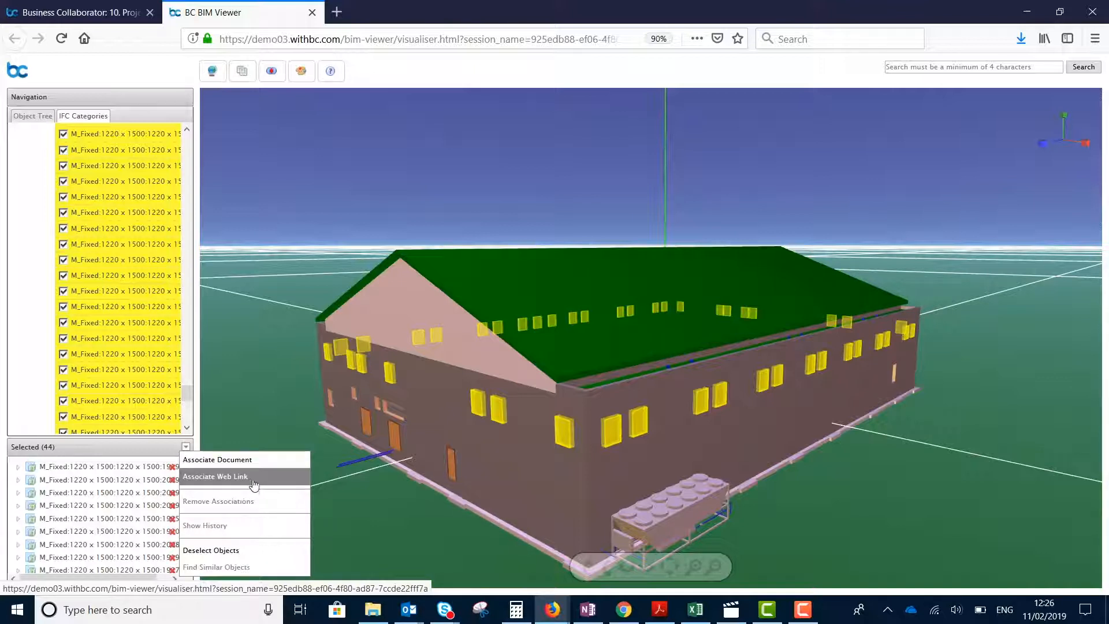
{"action": "left_click", "coordinate": [254, 478]}
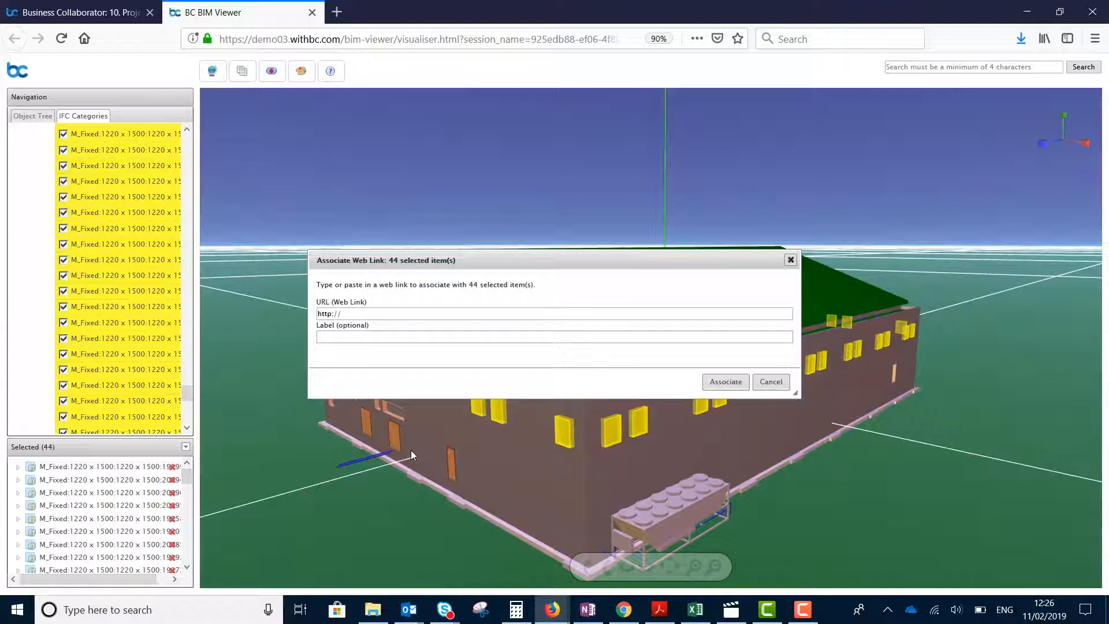
{"action": "left_click", "coordinate": [771, 381]}
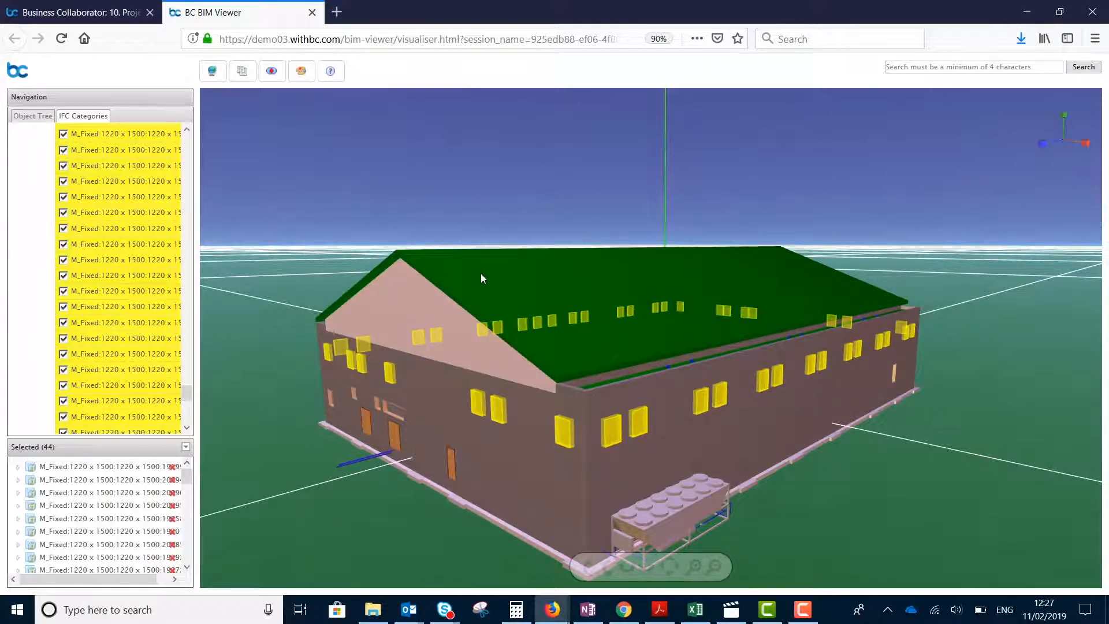
Run cross-model clash detection on all three models and inspect Clash 00001 between the compound ceiling and the wide flange column
{"action": "left_click", "coordinate": [274, 79]}
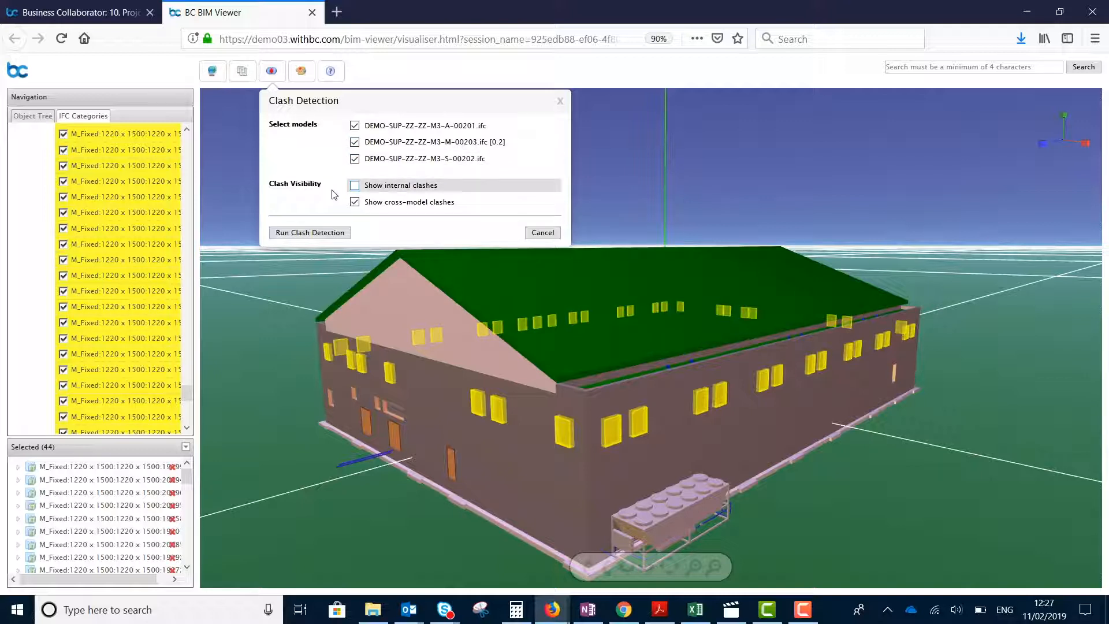
{"action": "left_click", "coordinate": [324, 233]}
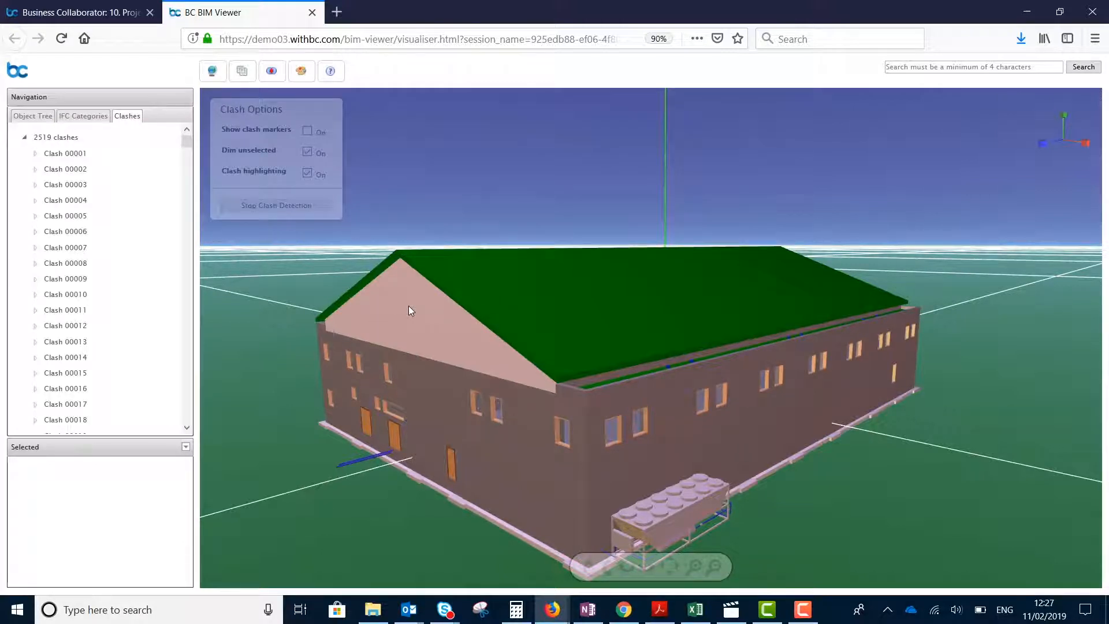
{"action": "left_click", "coordinate": [34, 154]}
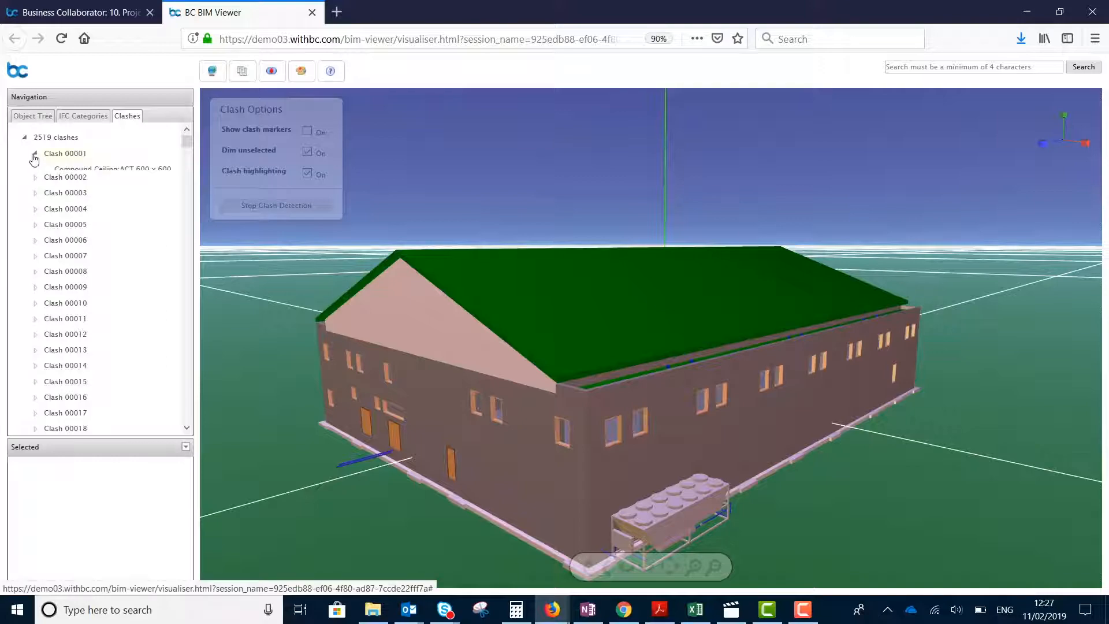
{"action": "left_click", "coordinate": [75, 174]}
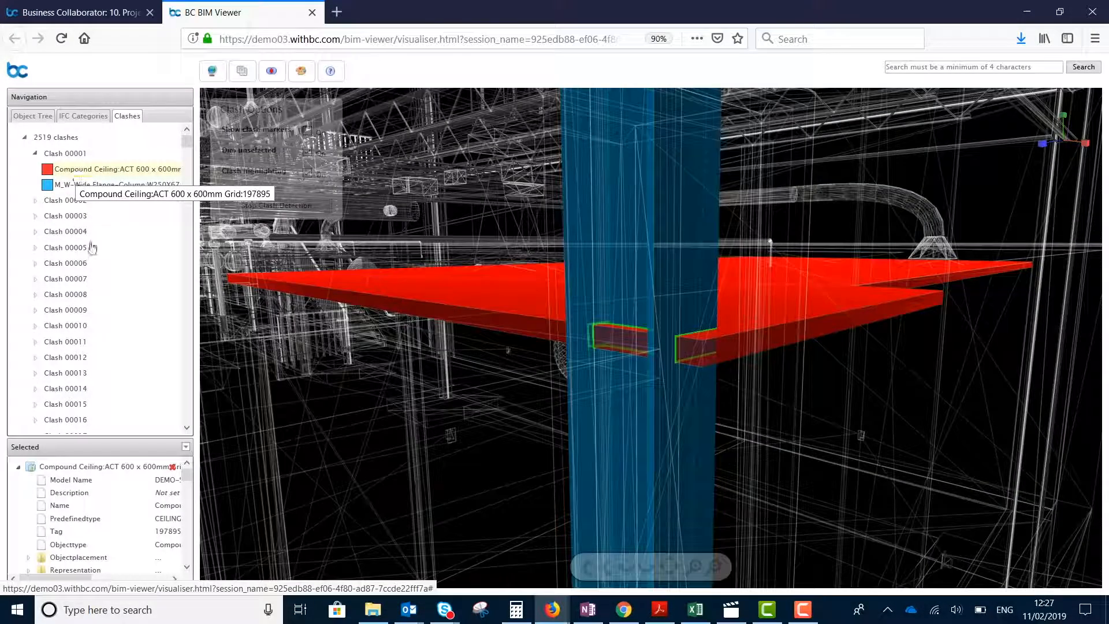
{"action": "left_click_drag", "start_coordinate": [686, 425], "coordinate": [650, 421]}
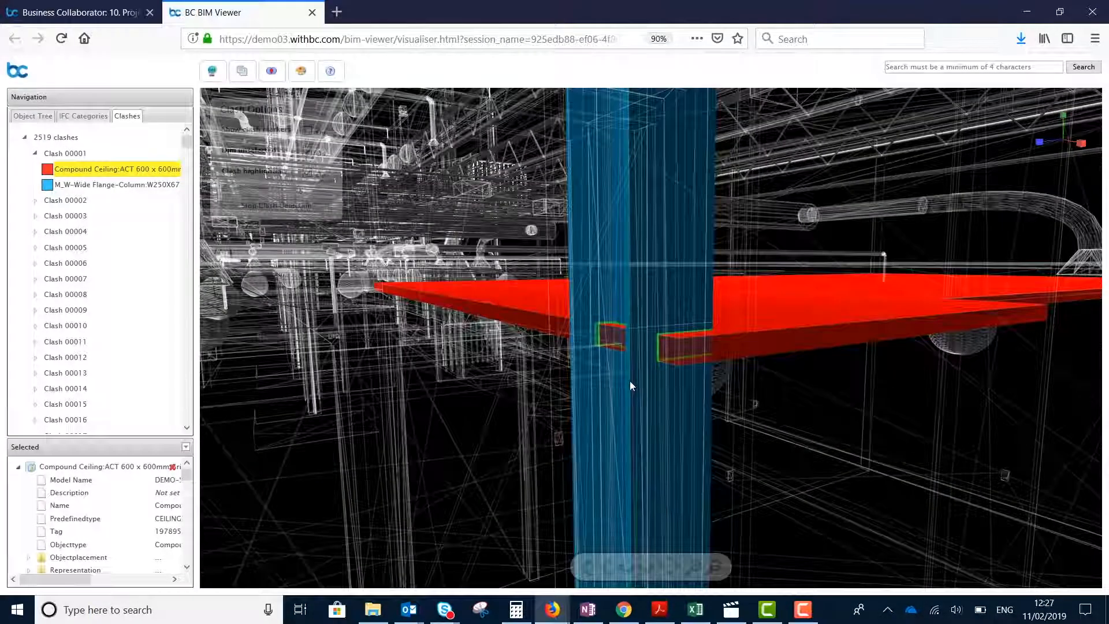
{"action": "scroll", "coordinate": [629, 380], "scroll_direction": "up", "scroll_amount": 2}
{"action": "left_click_drag", "start_coordinate": [605, 408], "coordinate": [608, 436]}
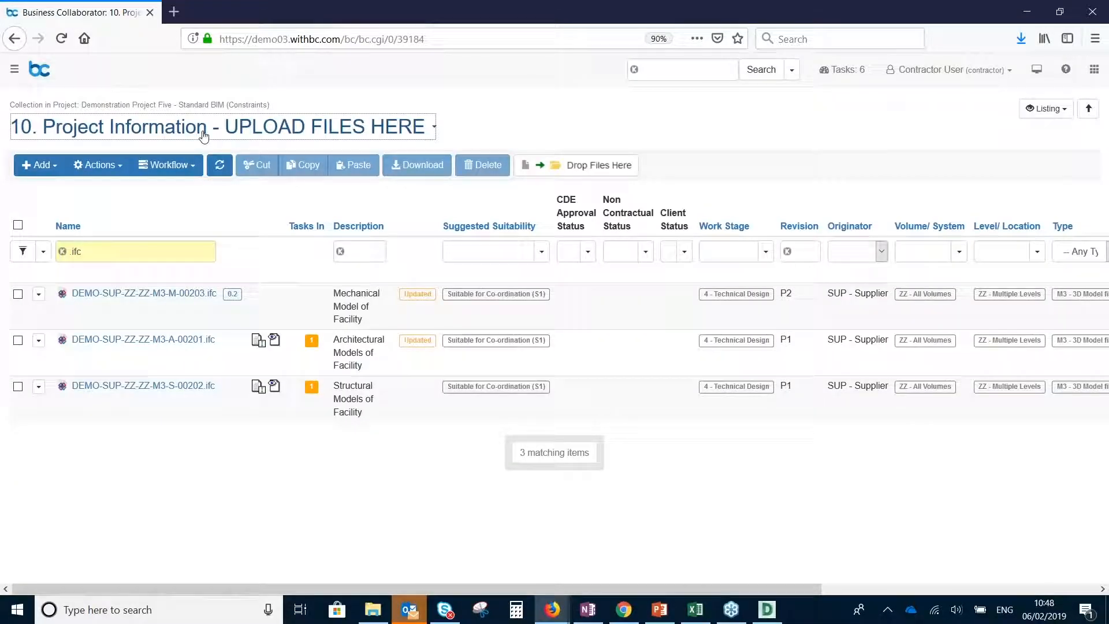
Return to the Demonstration Project Five page and look through its folder list
{"action": "left_click", "coordinate": [189, 127]}
{"action": "left_click", "coordinate": [189, 175]}
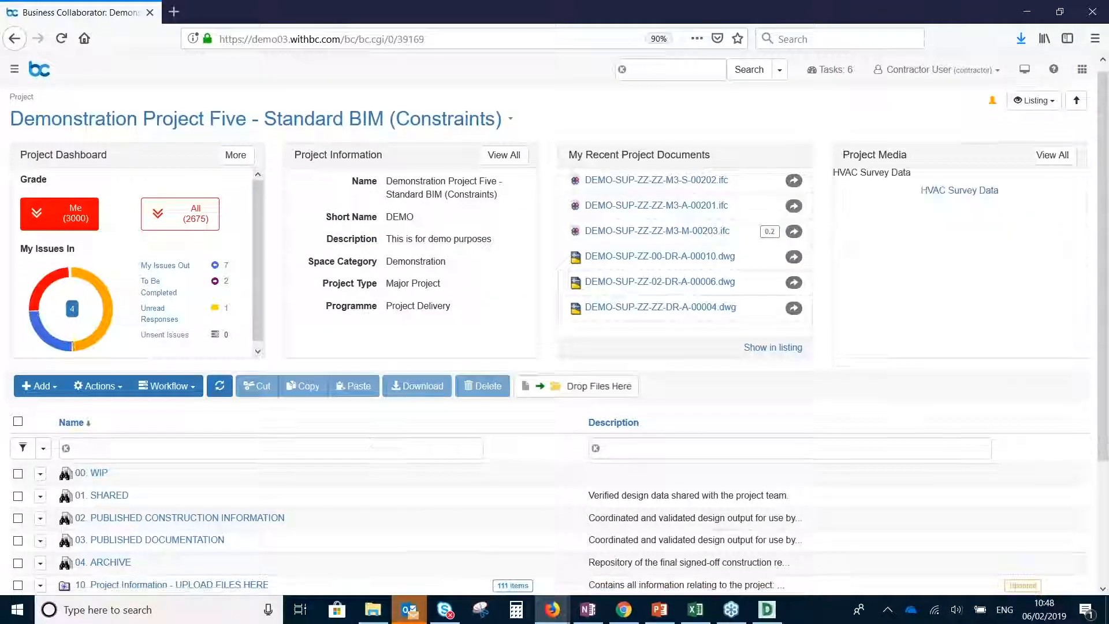
{"action": "scroll", "coordinate": [382, 451], "scroll_direction": "down", "scroll_amount": 1}
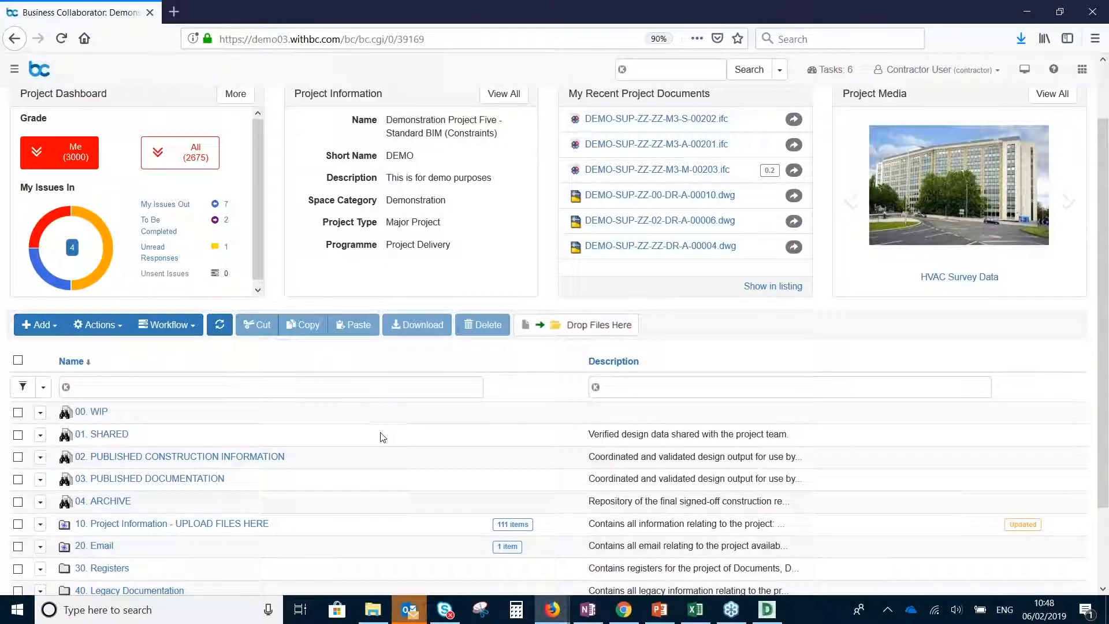
{"action": "scroll", "coordinate": [381, 438], "scroll_direction": "up", "scroll_amount": 1}
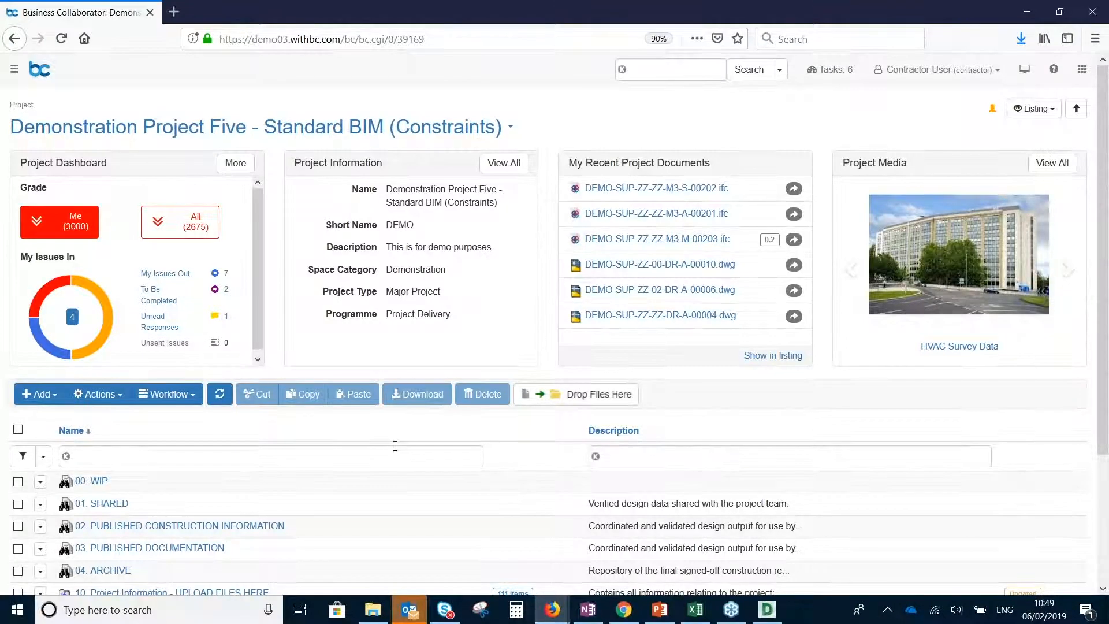
{"action": "scroll", "coordinate": [398, 446], "scroll_direction": "down", "scroll_amount": 2}
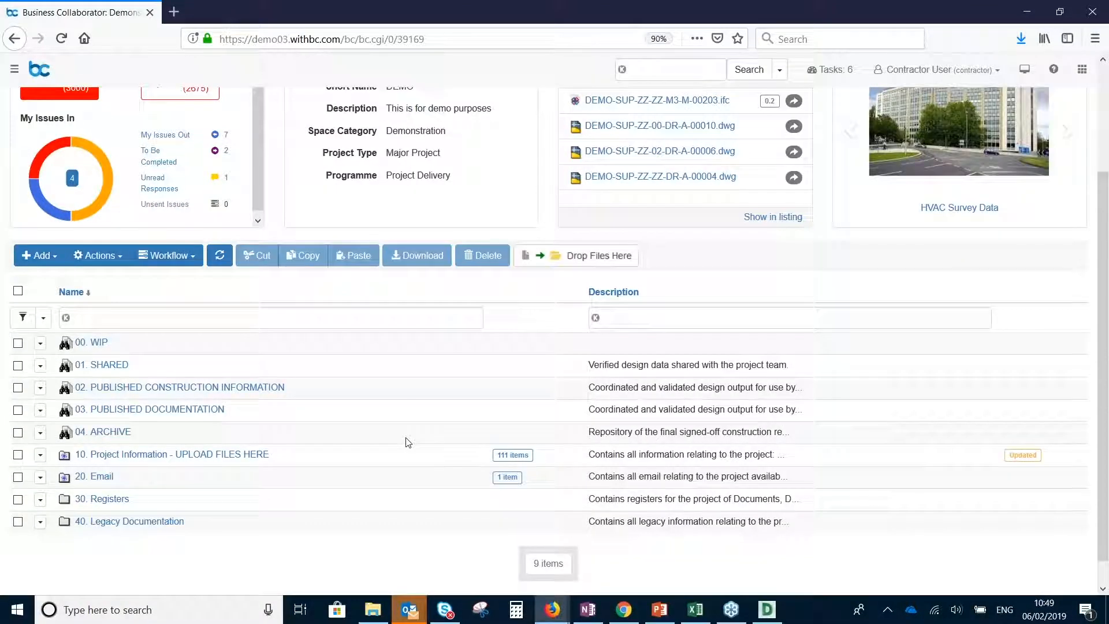